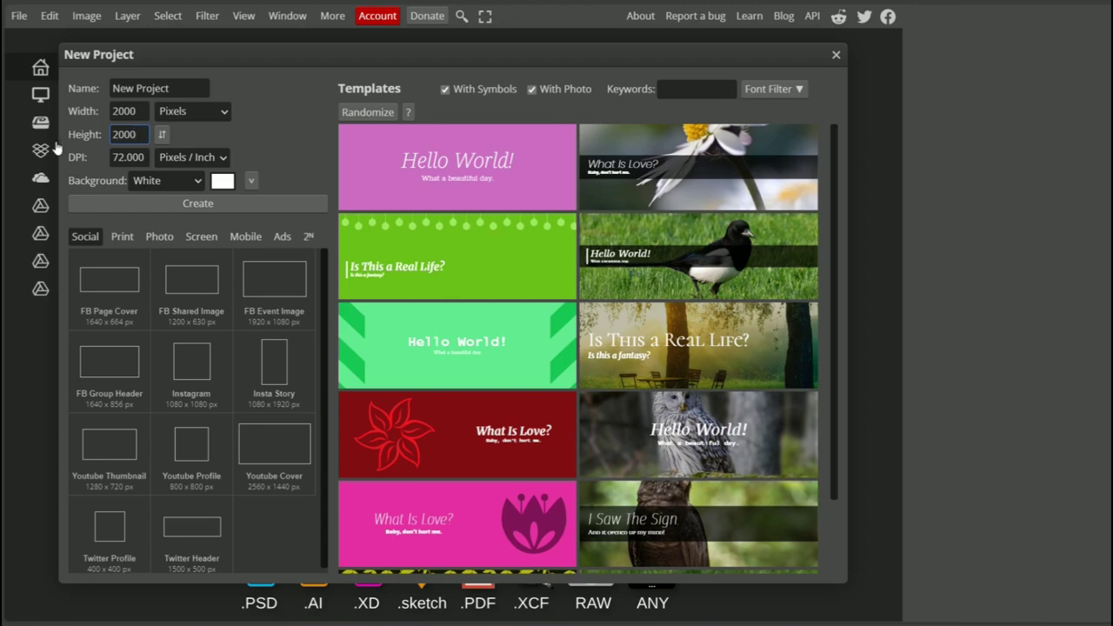
# Set the new project's resolution to 300 pixels per inch and create the document
pyautogui.click(118, 158)
pyautogui.write('3')
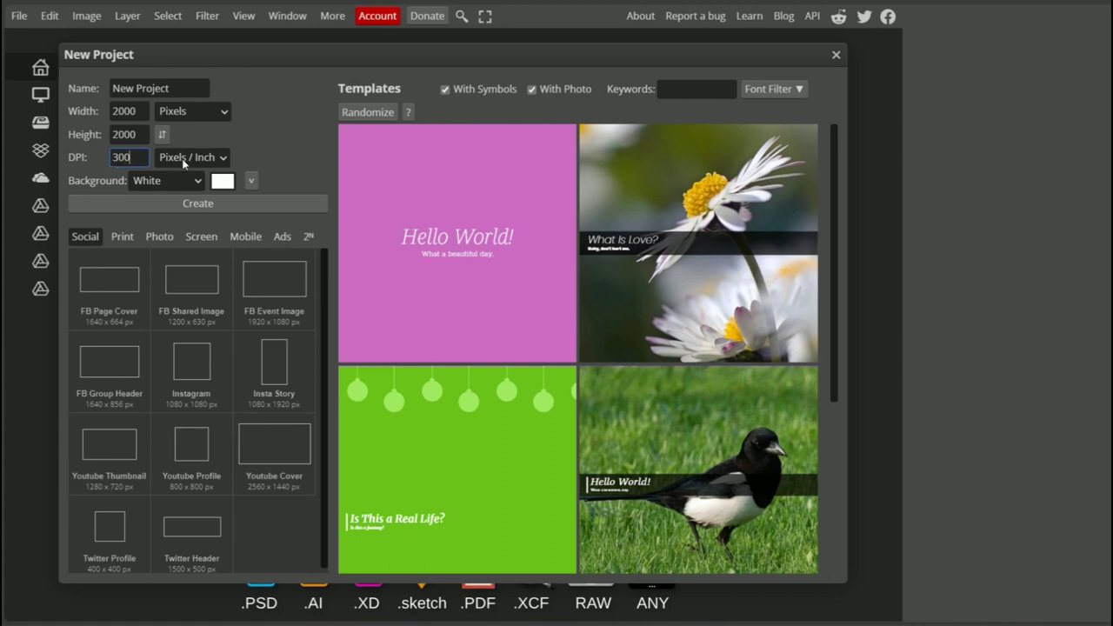
pyautogui.click(249, 207)
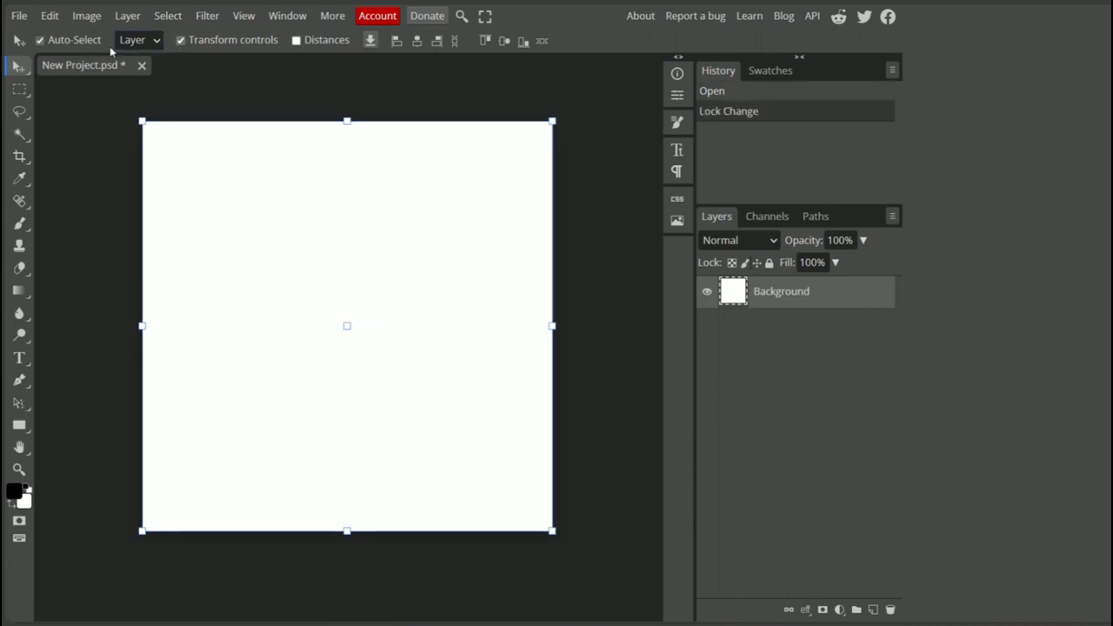
pyautogui.click(180, 41)
pyautogui.click(180, 41)
pyautogui.click(181, 41)
pyautogui.click(181, 41)
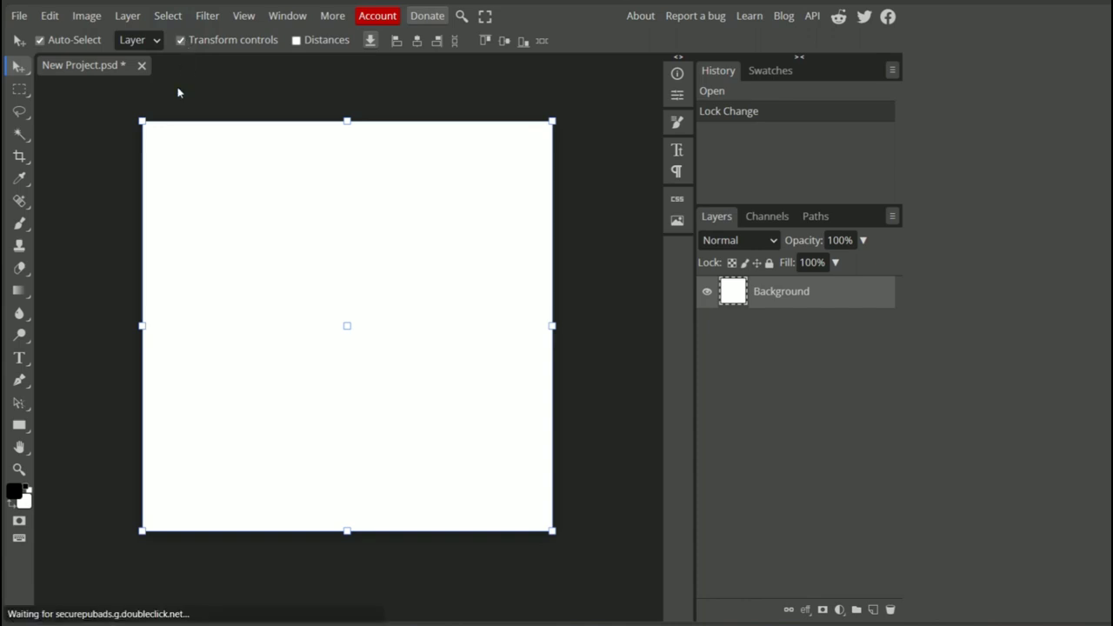
pyautogui.click(41, 42)
pyautogui.click(41, 41)
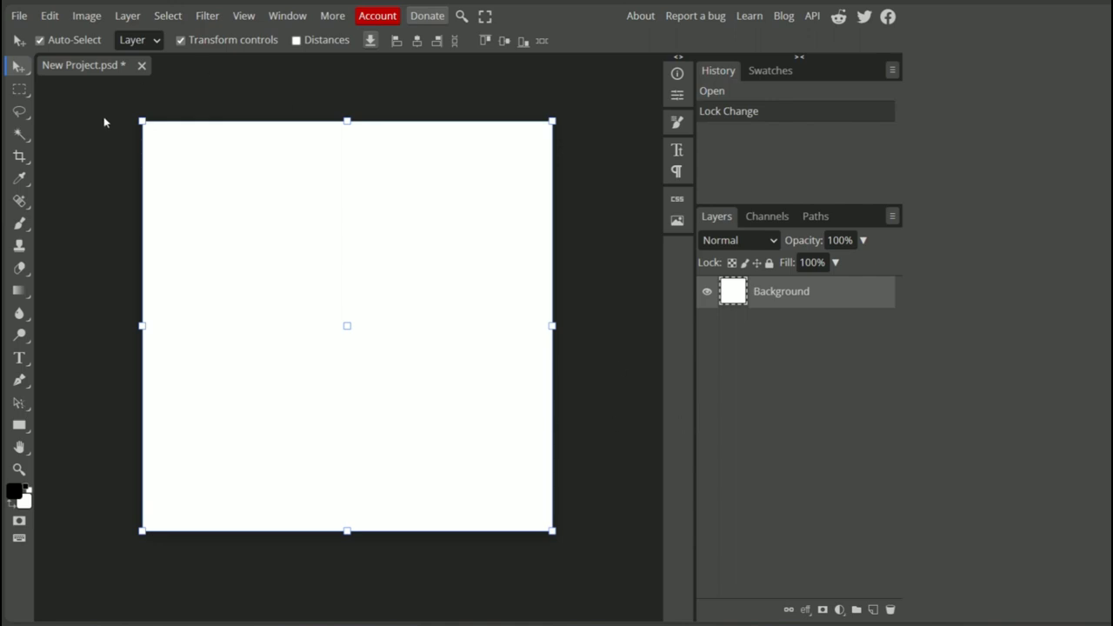
pyautogui.press('g')
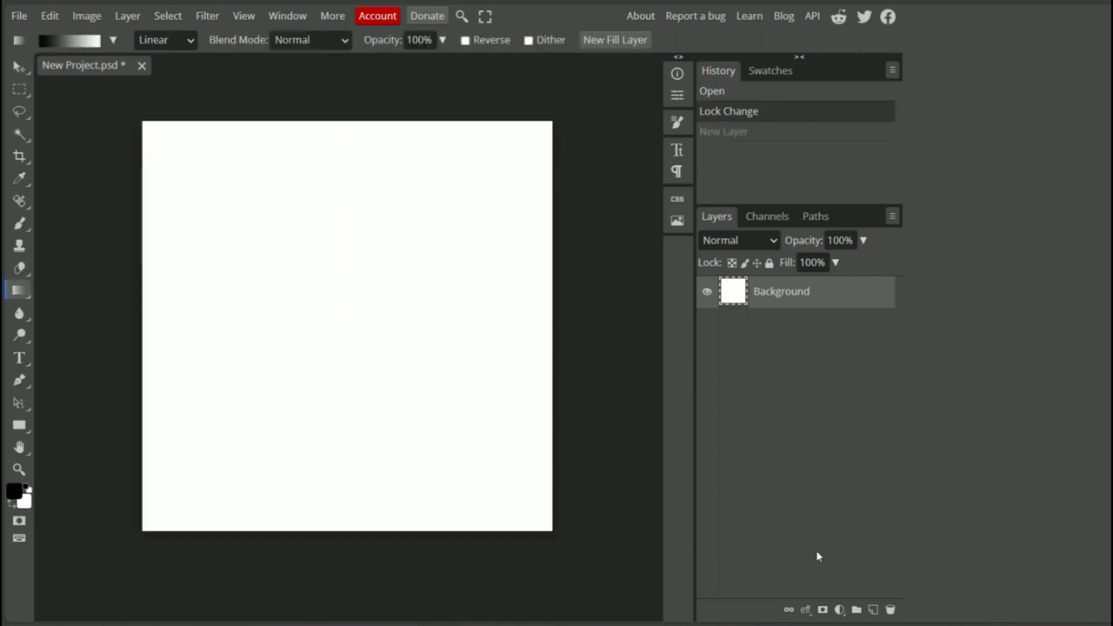
# Place the product copy image in the document and enlarge it to about 138%
pyautogui.click(24, 15)
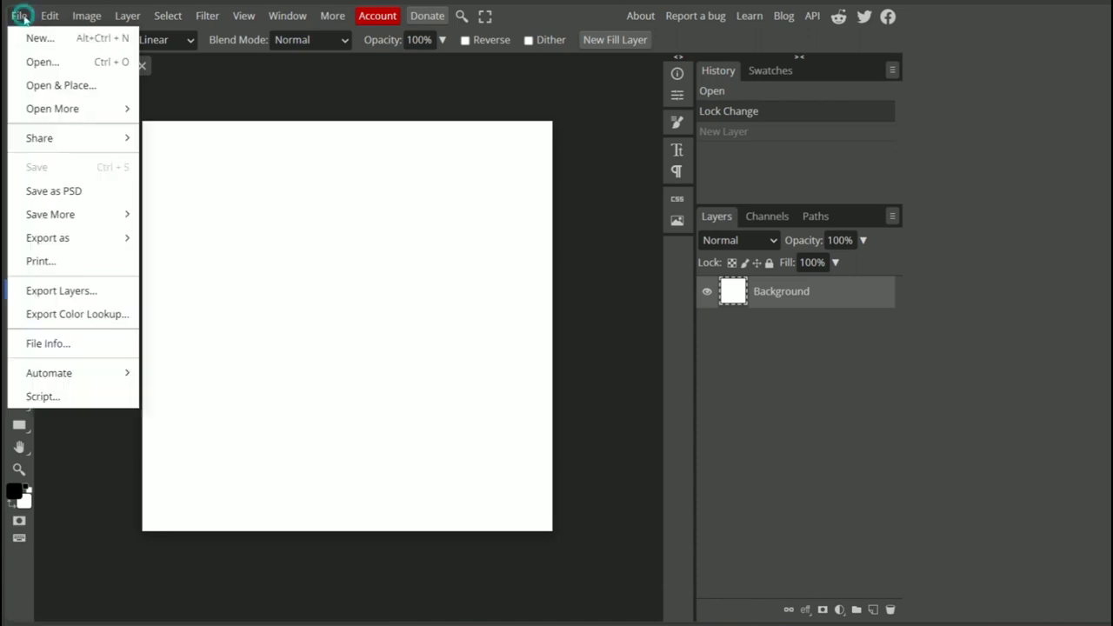
pyautogui.click(82, 84)
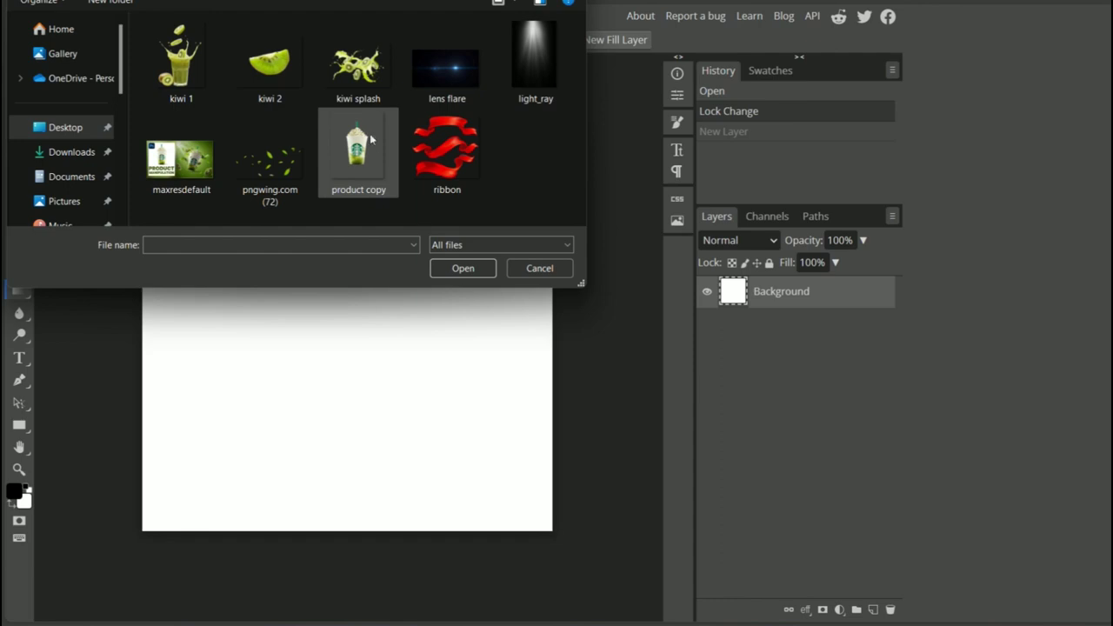
pyautogui.doubleClick(369, 139)
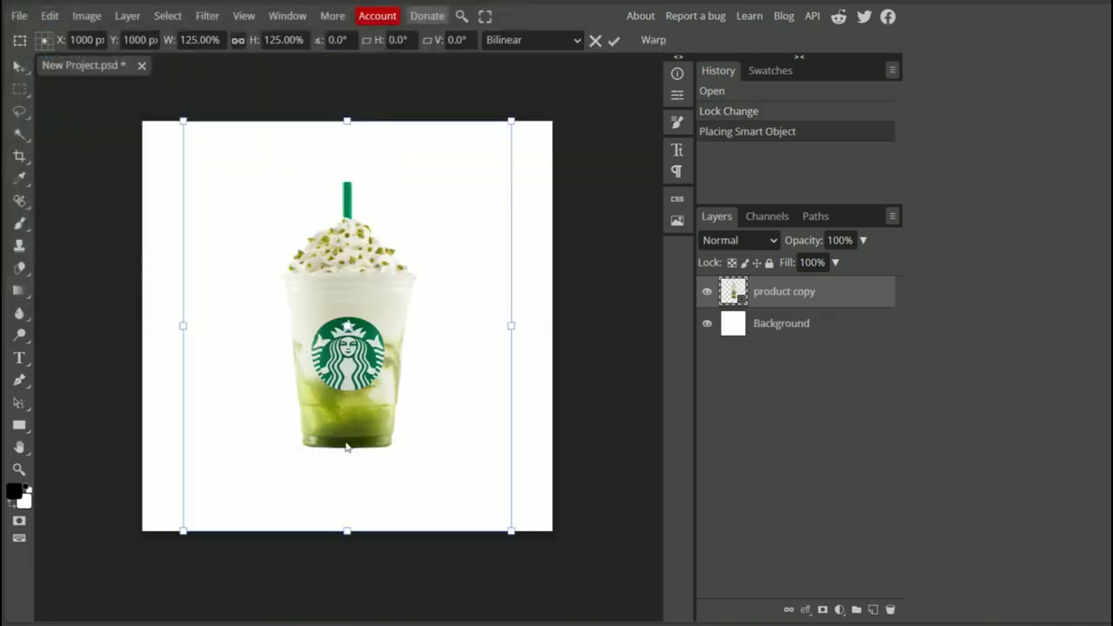
pyautogui.moveTo(347, 121); pyautogui.dragTo(343, 96)
pyautogui.moveTo(351, 532); pyautogui.dragTo(352, 549)
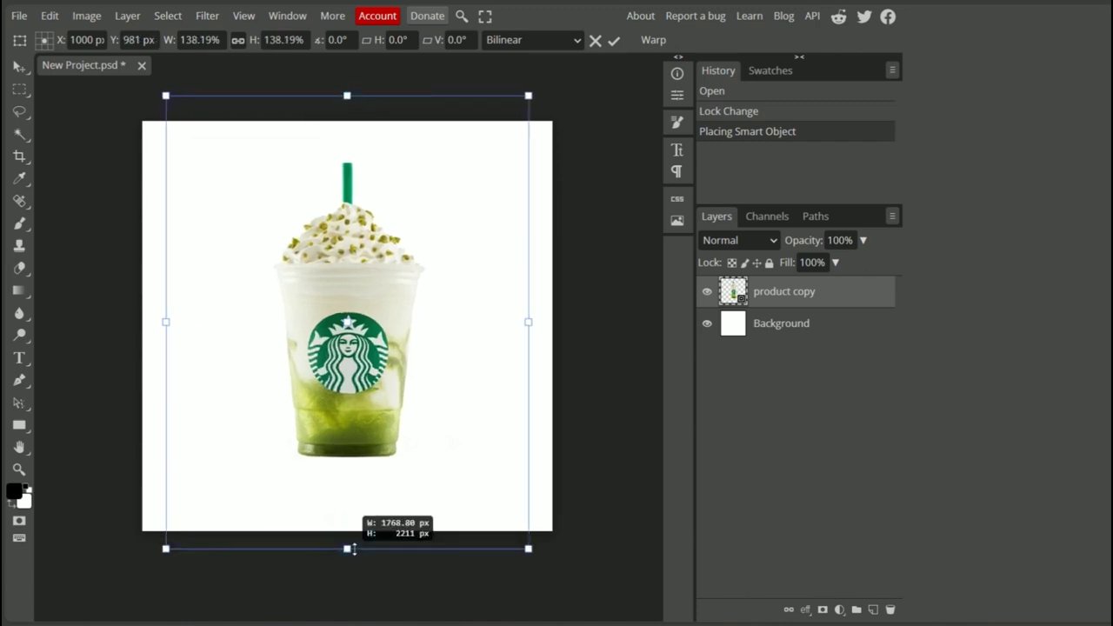
pyautogui.click(613, 40)
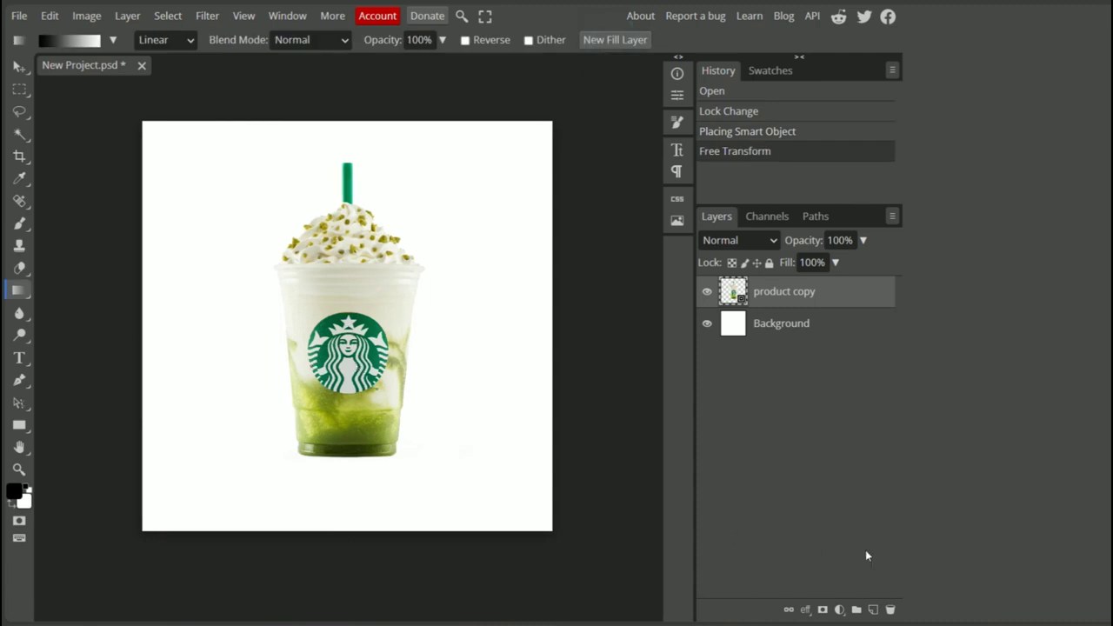
# Add a new empty layer and move it below the product copy layer
pyautogui.click(873, 610)
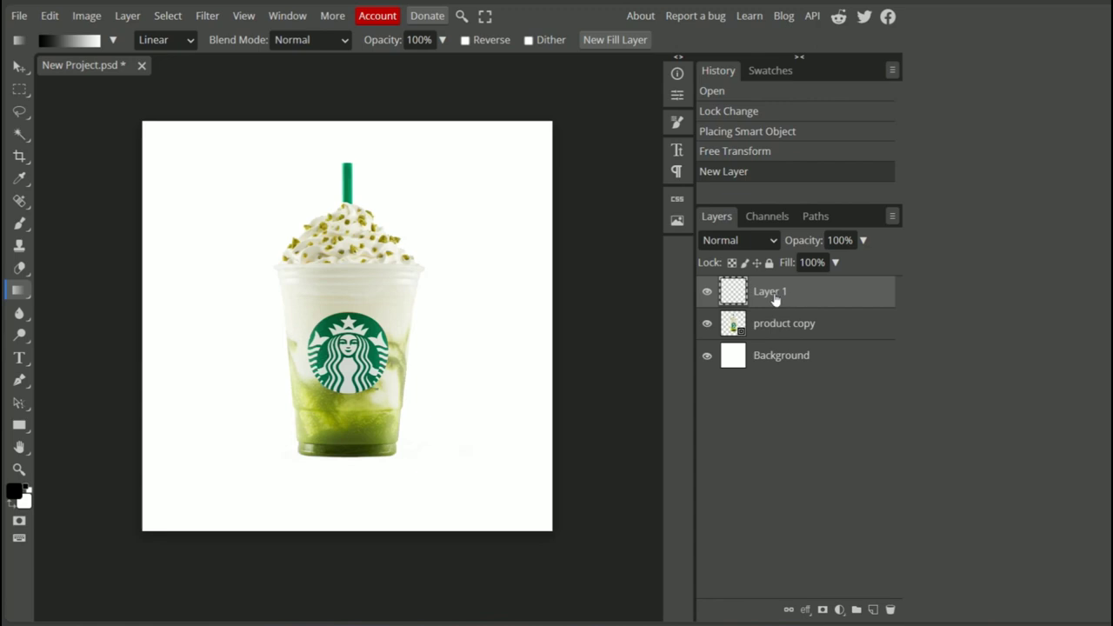
pyautogui.moveTo(840, 293); pyautogui.dragTo(843, 346)
pyautogui.press('v')
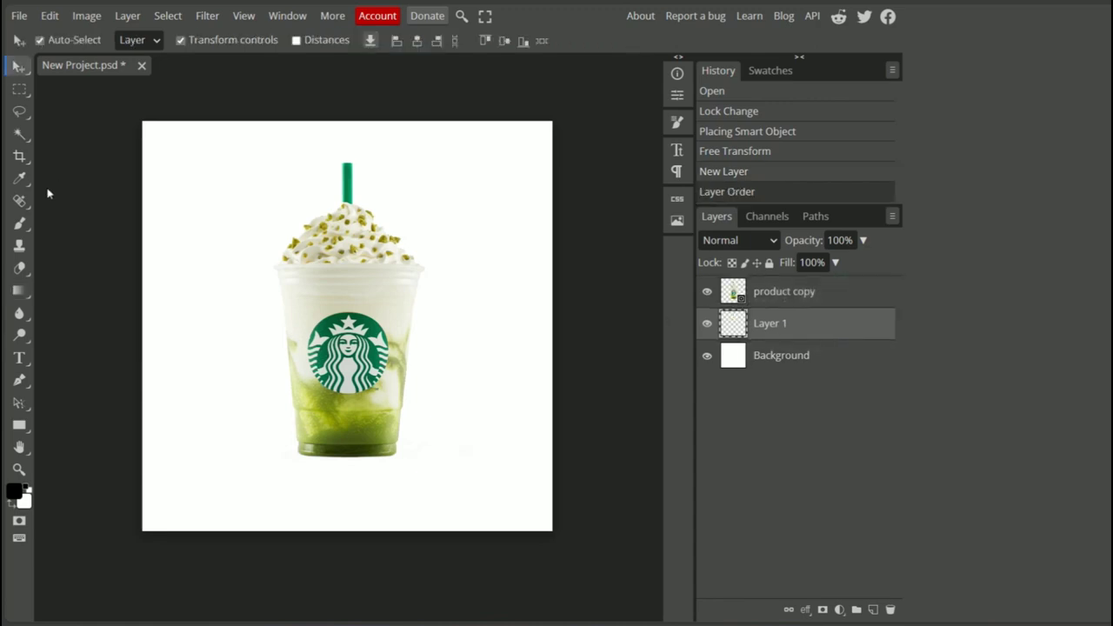
# Edit the Gradient tool's gradient, setting its start color to the yellow-green #b5be4d sampled from the drink in the cup
pyautogui.click(18, 291)
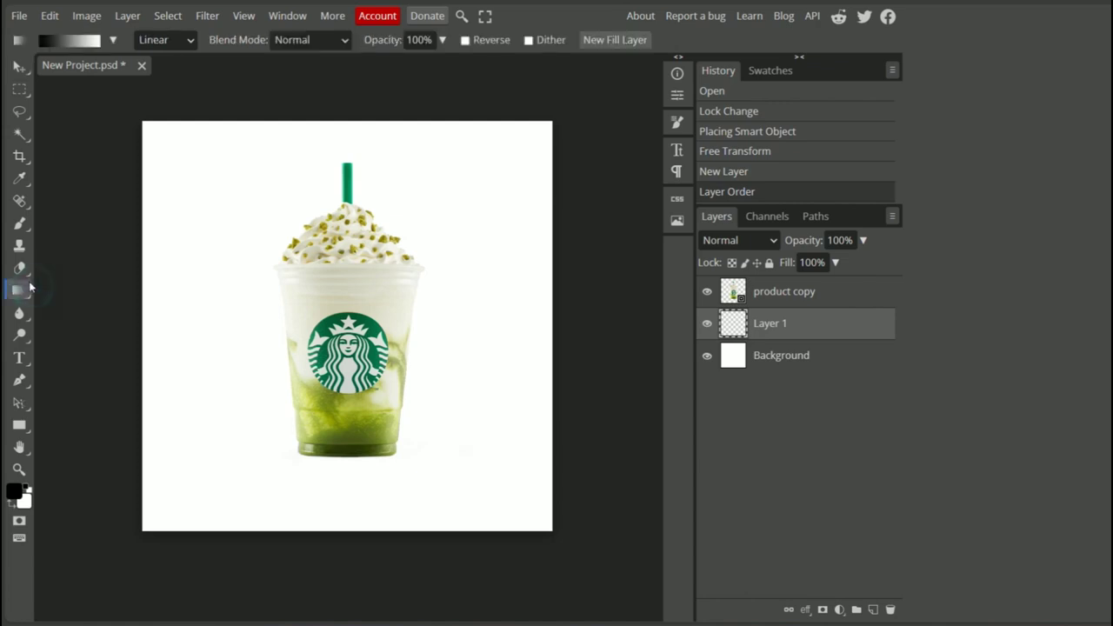
pyautogui.click(69, 41)
pyautogui.moveTo(284, 129); pyautogui.dragTo(732, 117)
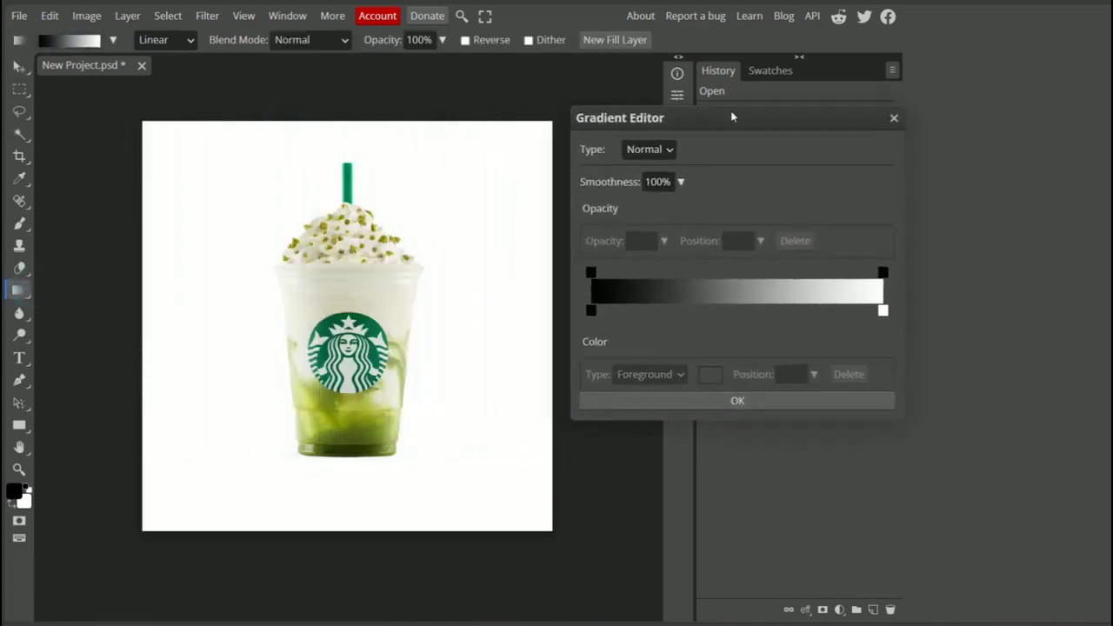
pyautogui.doubleClick(590, 311)
pyautogui.moveTo(333, 254); pyautogui.dragTo(773, 256)
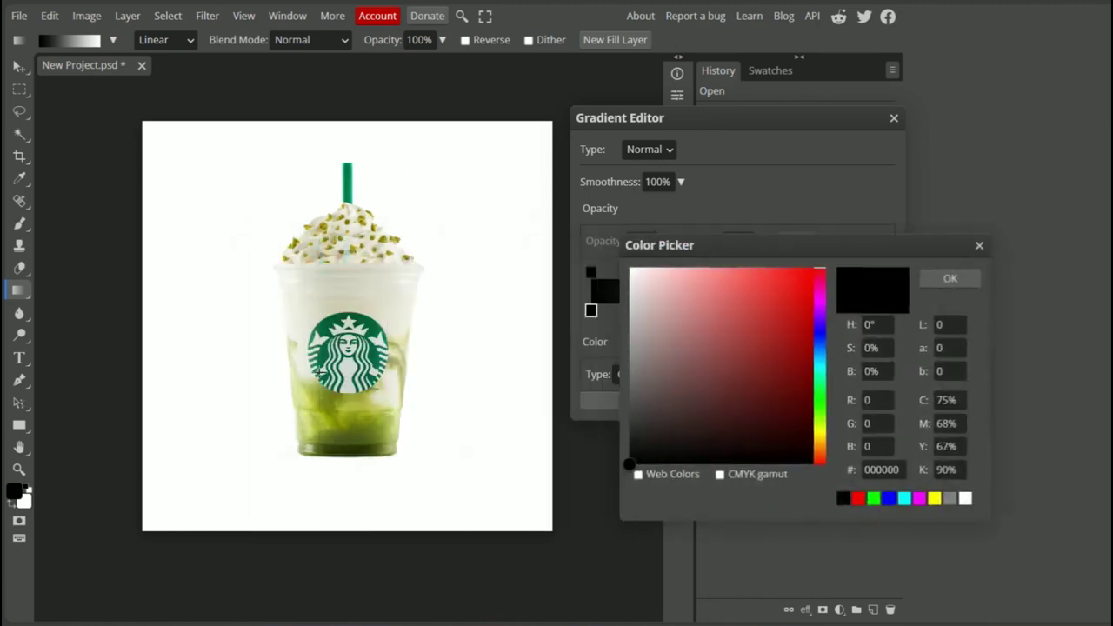
pyautogui.click(355, 406)
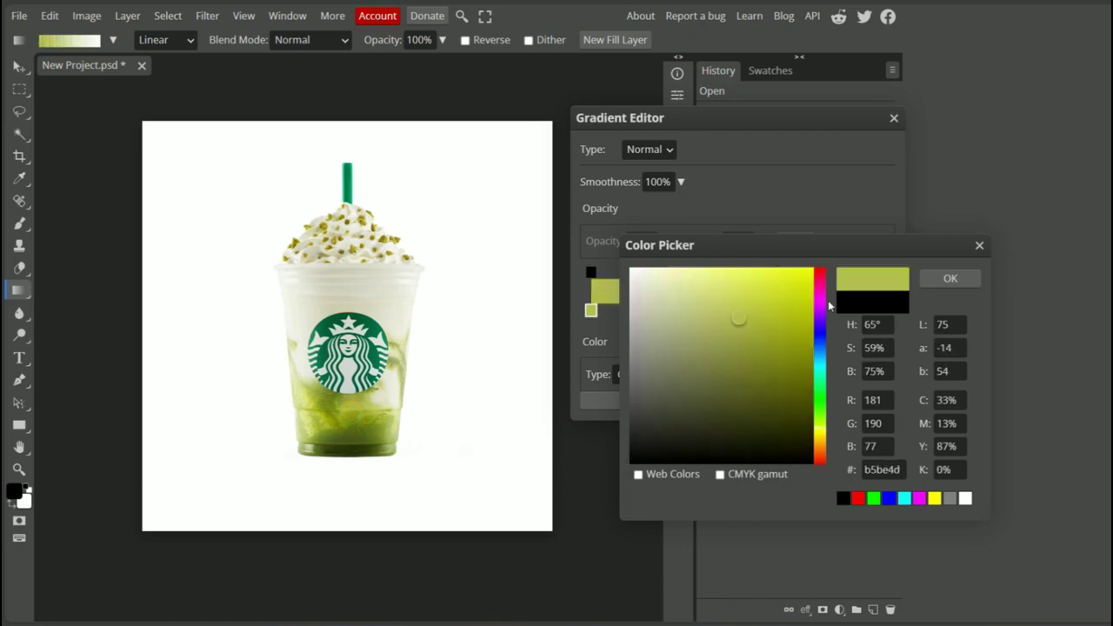
pyautogui.click(946, 279)
# Set the gradient's end color to dark green #556b03, make its start color a vivid yellow-green and accept the gradient
pyautogui.doubleClick(883, 311)
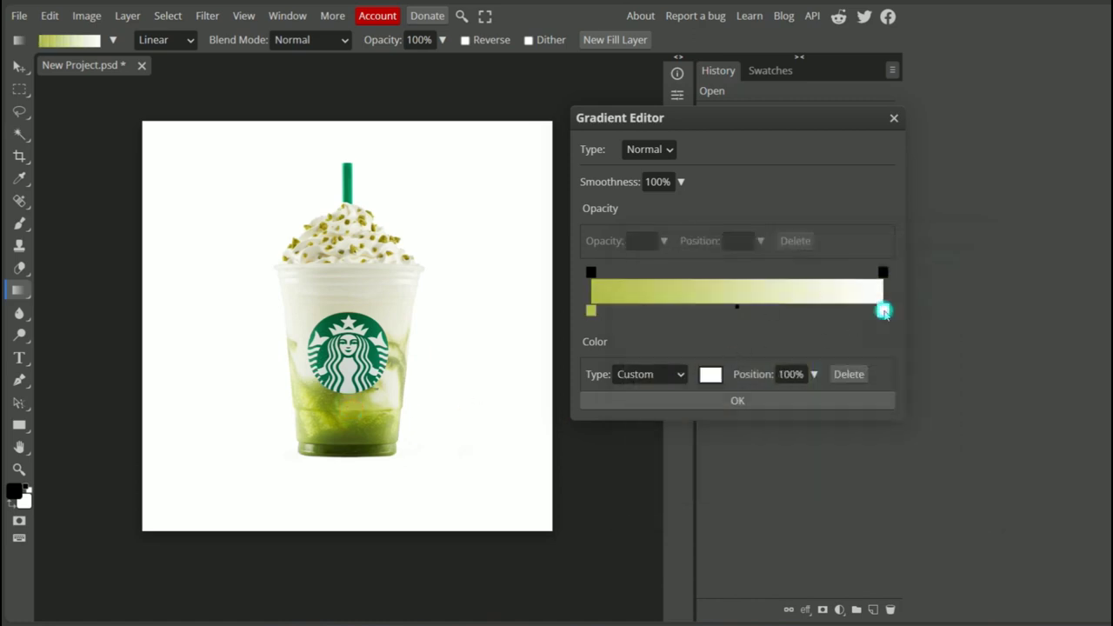
pyautogui.click(380, 449)
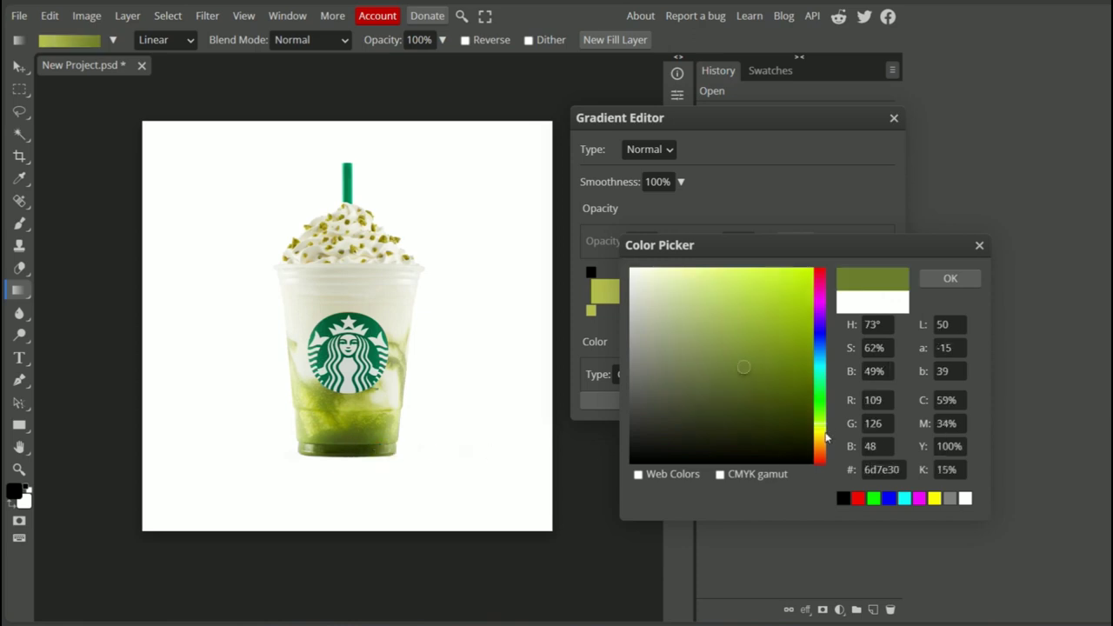
pyautogui.moveTo(800, 371); pyautogui.dragTo(807, 386)
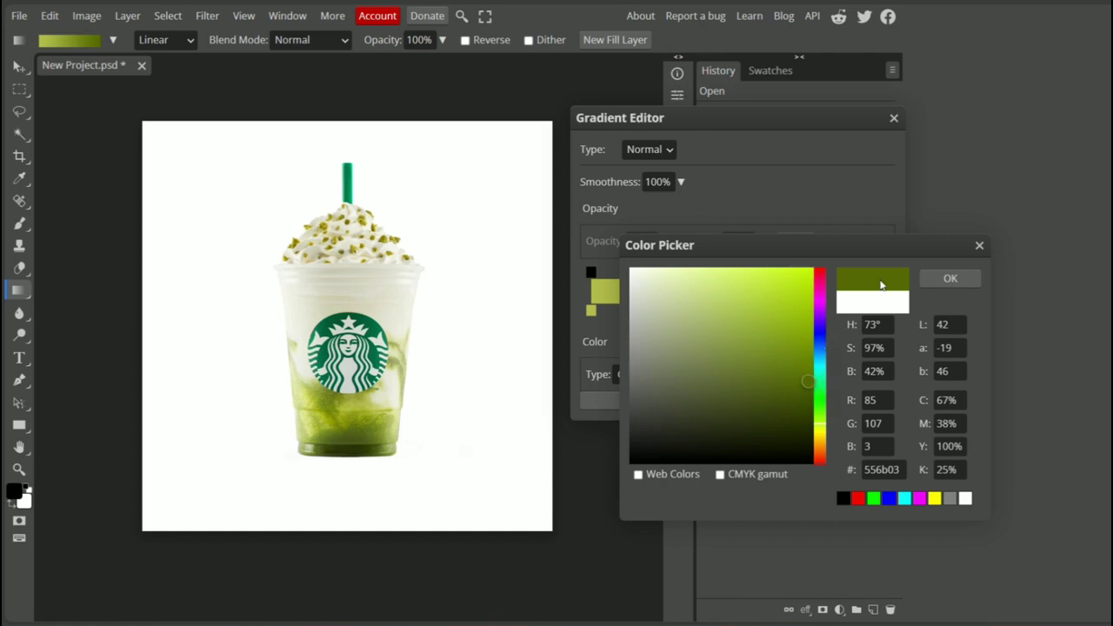
pyautogui.click(949, 279)
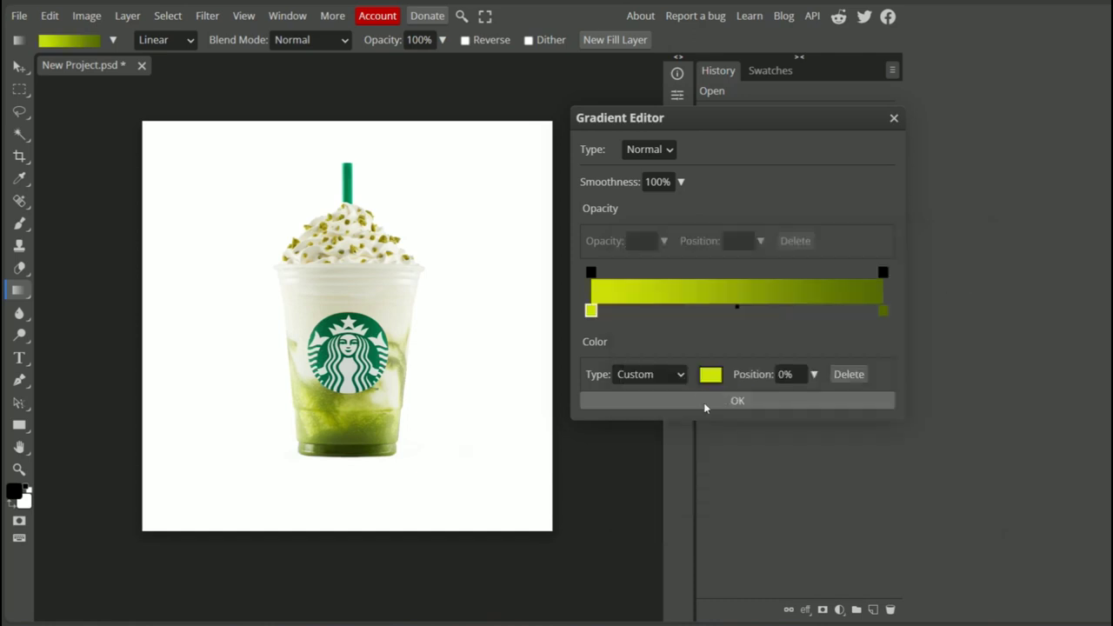
pyautogui.click(704, 402)
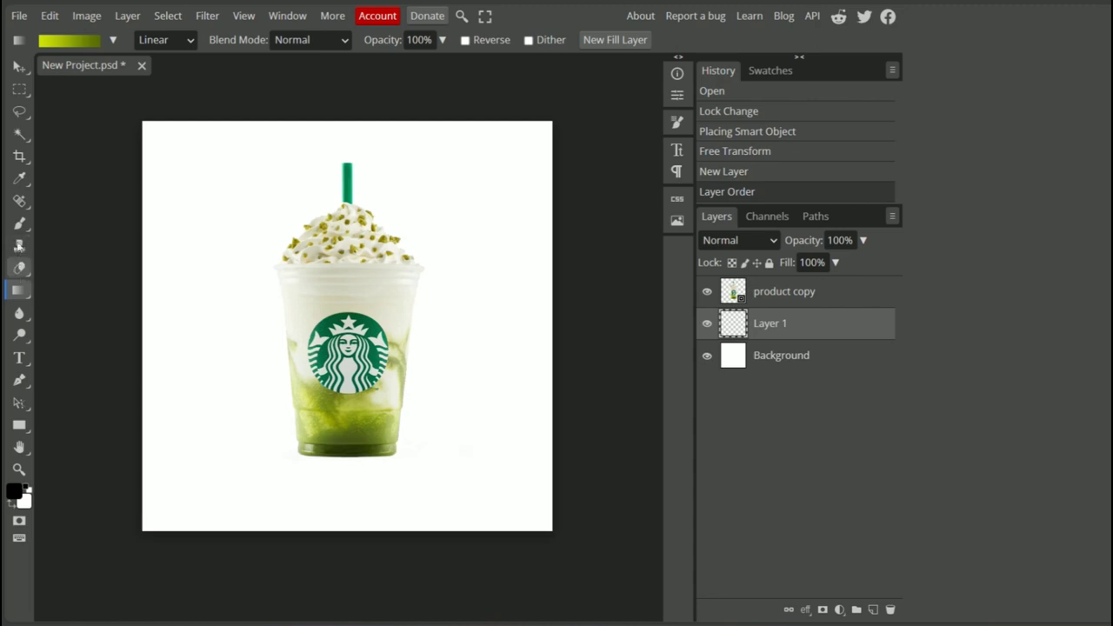
# Fill Layer 1 with the green gradient in Radial style, drawn from the middle of the cup to the canvas's upper-right corner
pyautogui.click(161, 45)
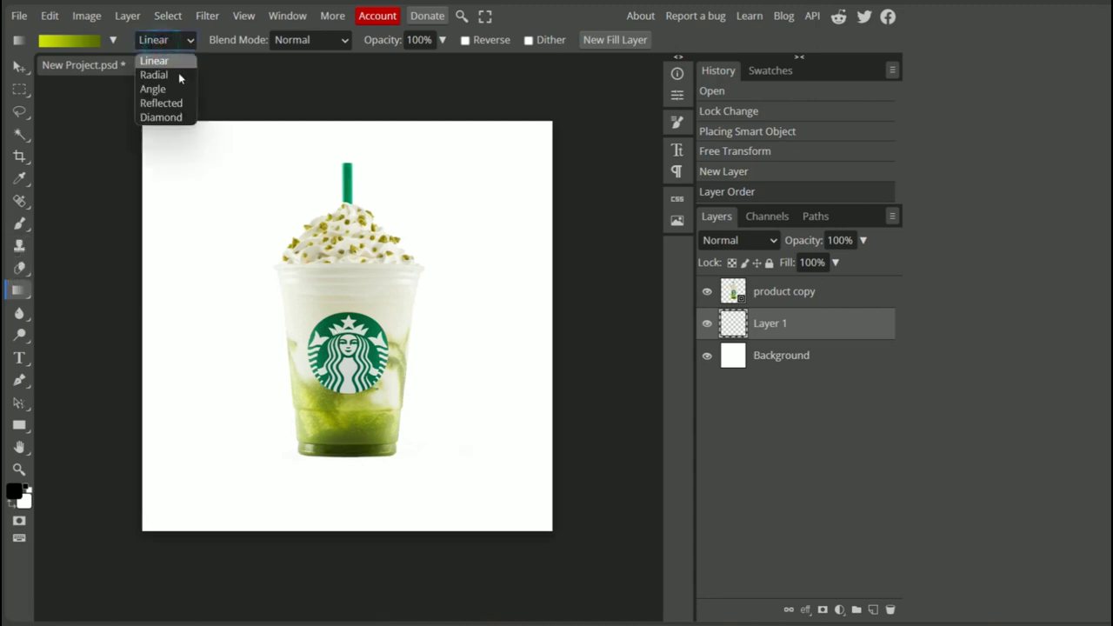
pyautogui.click(155, 75)
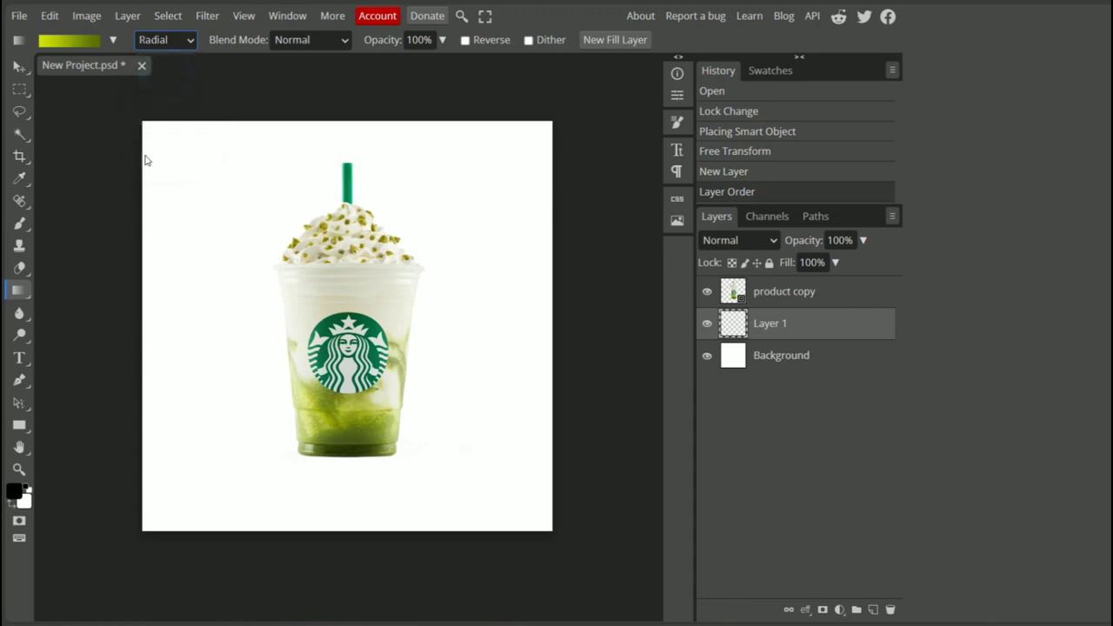
pyautogui.moveTo(320, 366); pyautogui.dragTo(557, 124)
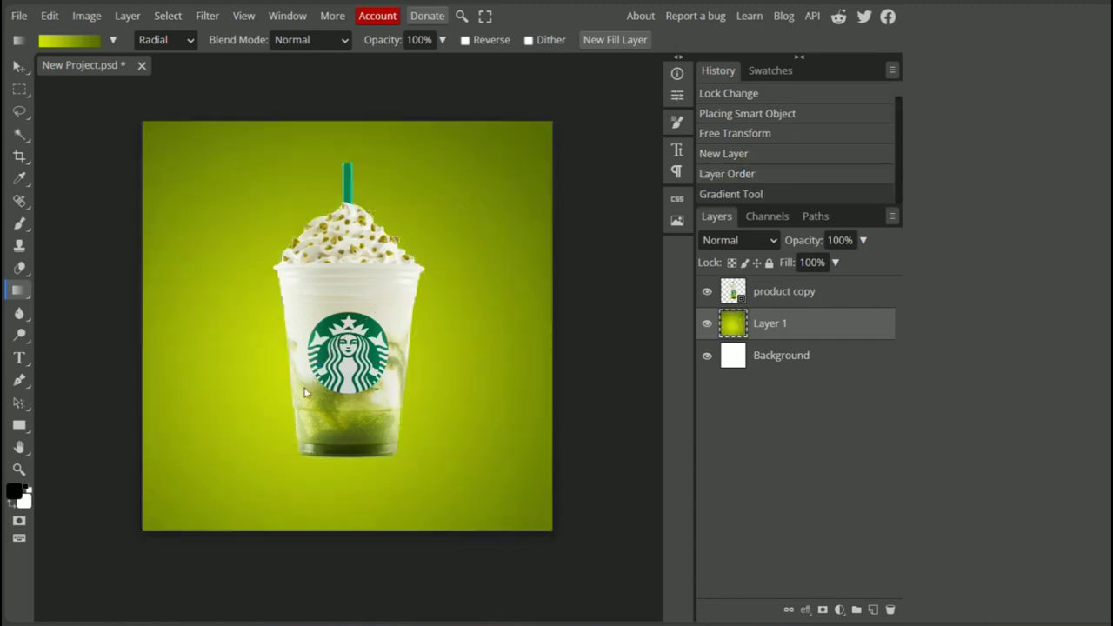
# Rotate the cup about 14° clockwise, scale it to about 144% and reposition it near the canvas center
pyautogui.click(19, 67)
pyautogui.click(374, 313)
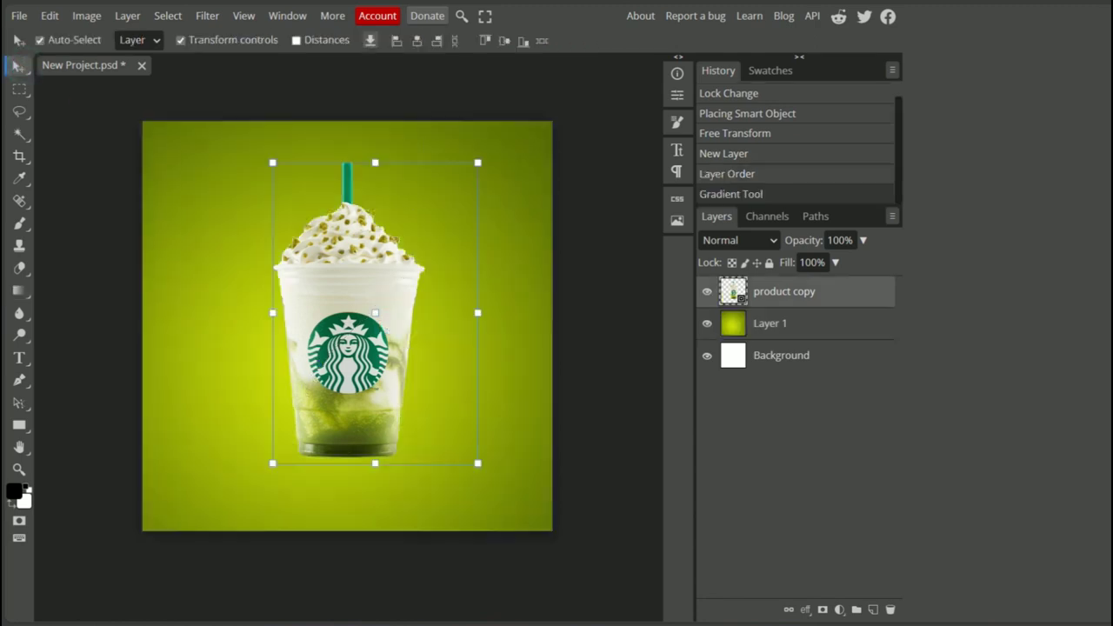
pyautogui.moveTo(496, 155)
pyautogui.mouseDown()
pyautogui.moveTo(509, 162)
pyautogui.moveTo(498, 164)
pyautogui.mouseUp()
pyautogui.moveTo(537, 99); pyautogui.dragTo(578, 162)
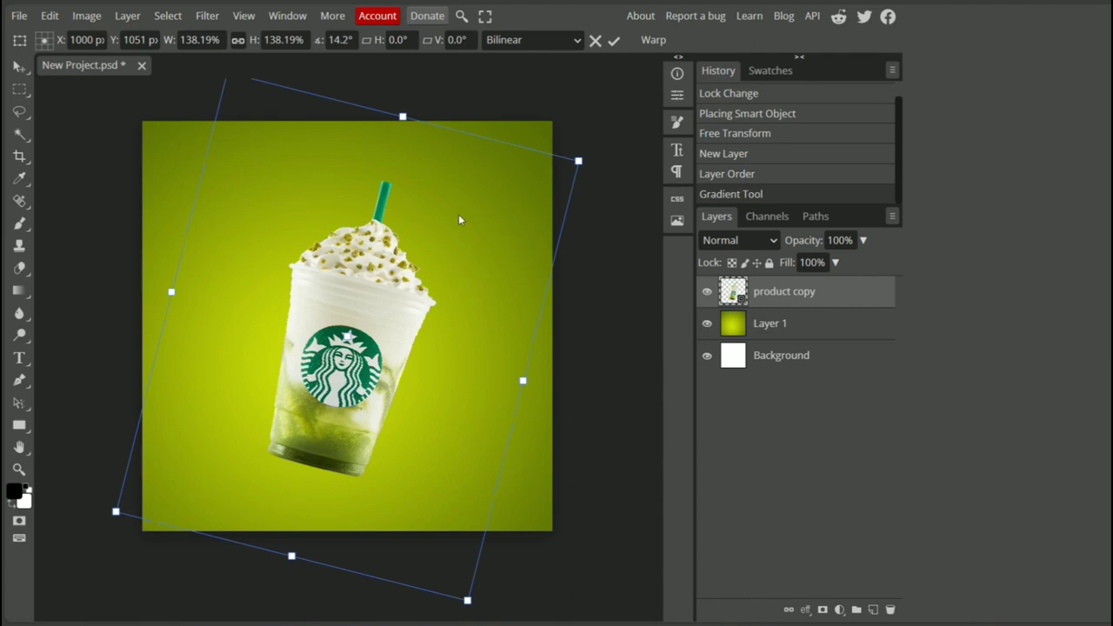
pyautogui.moveTo(405, 116); pyautogui.dragTo(405, 92)
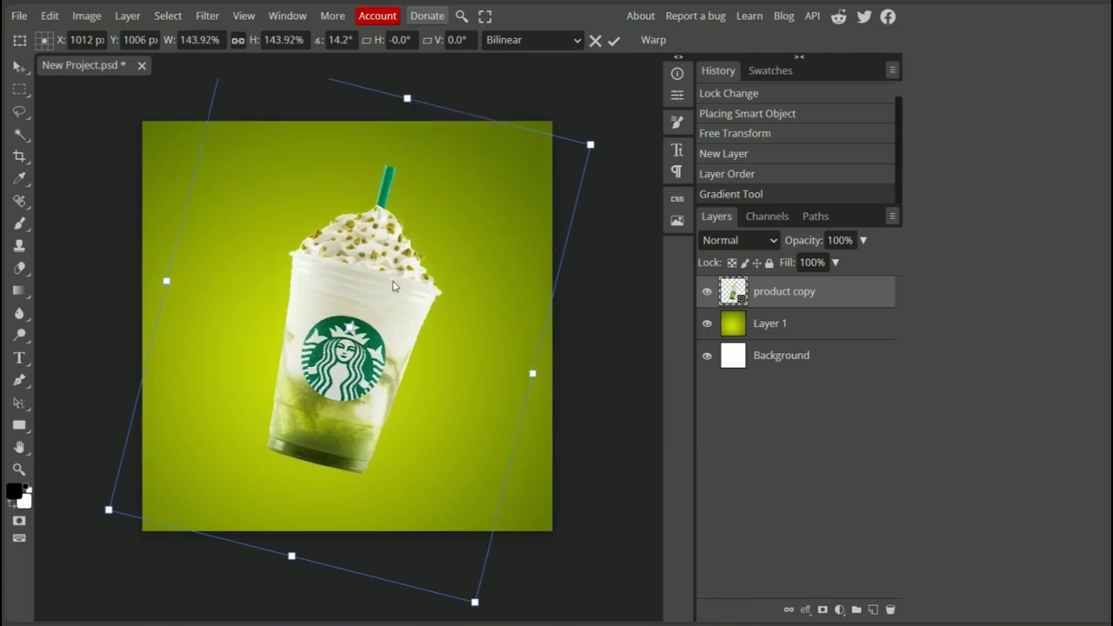
pyautogui.moveTo(390, 286); pyautogui.dragTo(396, 280)
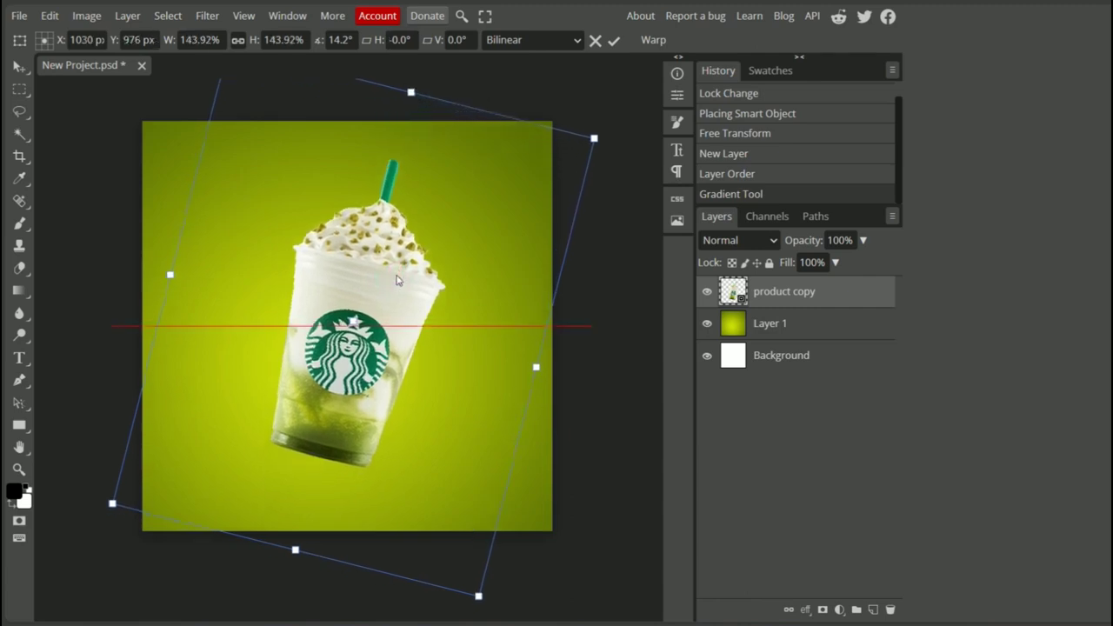
pyautogui.click(613, 40)
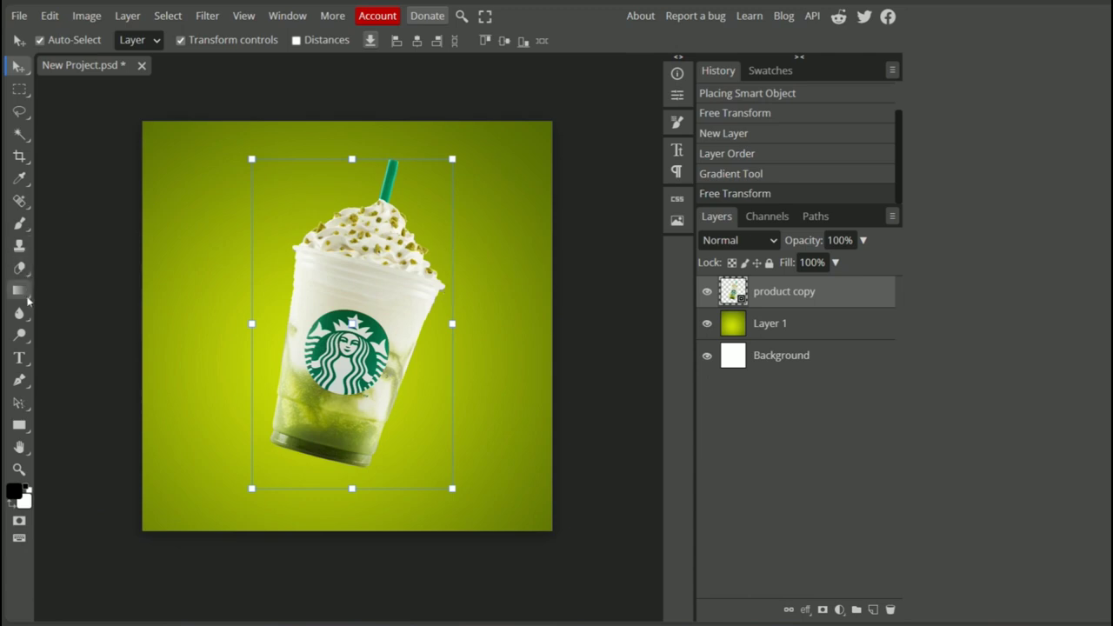
# Draw a flat black ellipse just below the cup and lower its layer opacity to 30%
pyautogui.click(20, 425)
pyautogui.click(20, 425)
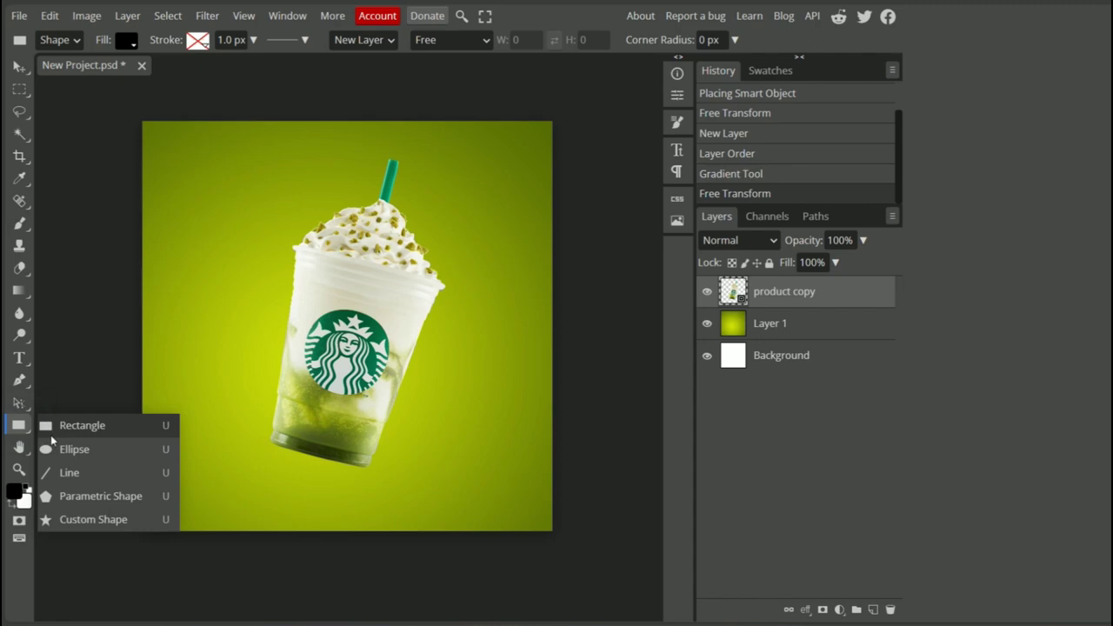
pyautogui.click(74, 449)
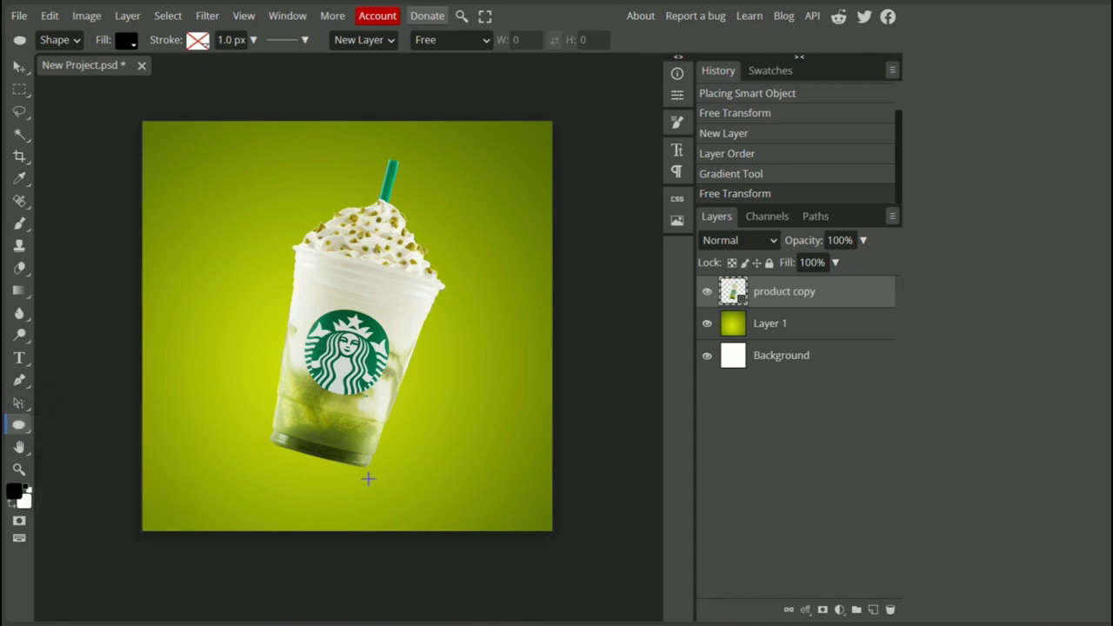
pyautogui.moveTo(369, 472); pyautogui.dragTo(252, 483)
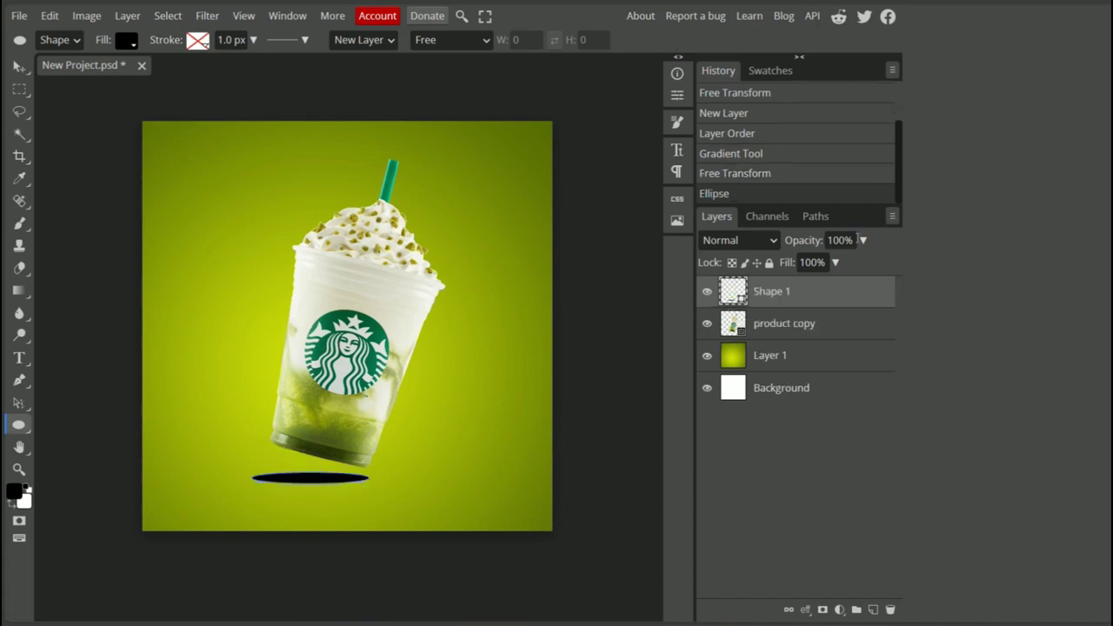
pyautogui.click(864, 240)
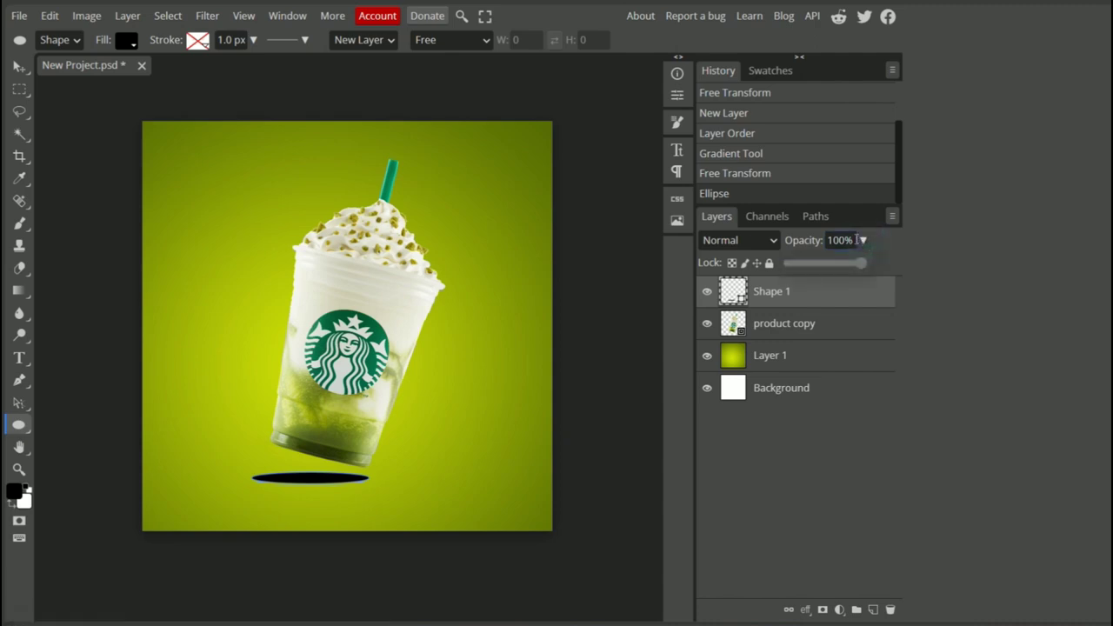
pyautogui.moveTo(861, 263); pyautogui.dragTo(814, 265)
# Resize the shadow ellipse to roughly the width of the cup's base and position it directly beneath the cup
pyautogui.hotkey('ctrl', 't')
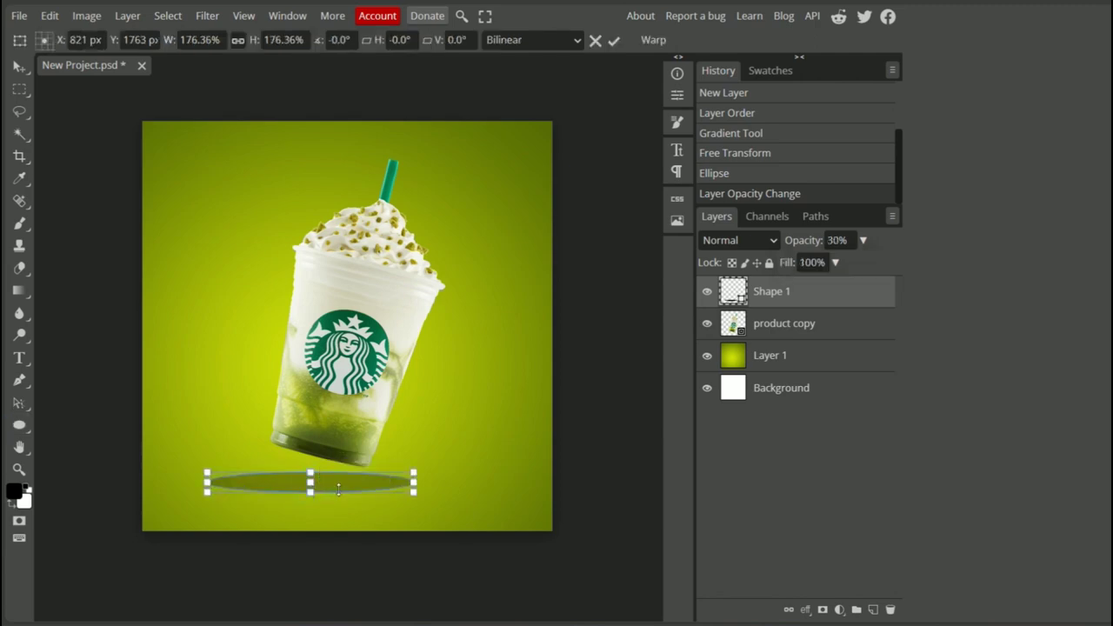
pyautogui.moveTo(339, 485); pyautogui.dragTo(296, 483)
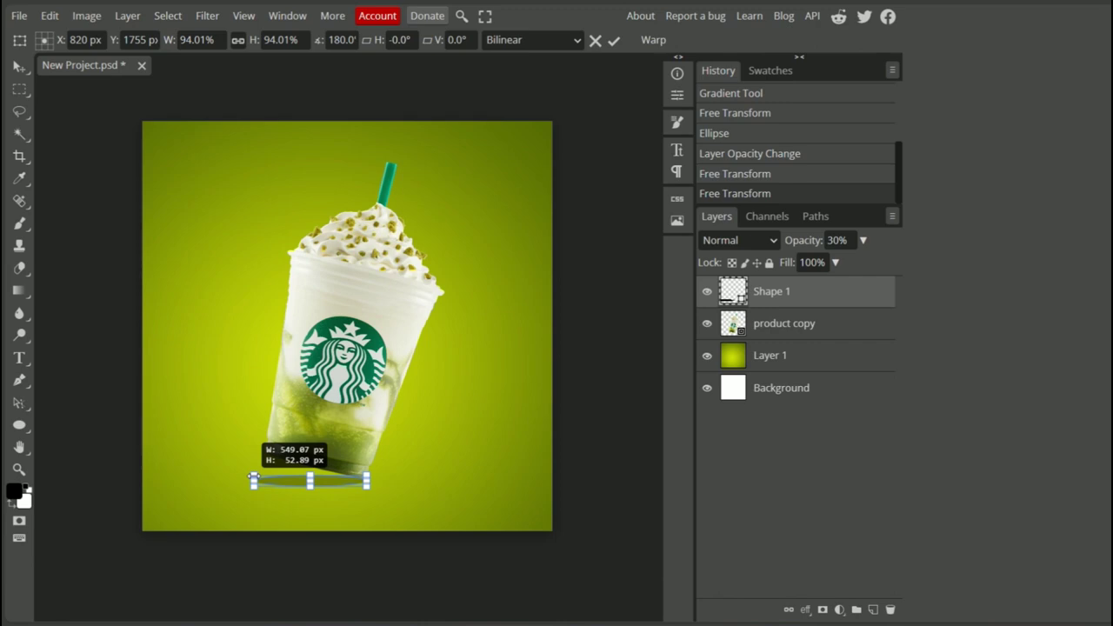
pyautogui.moveTo(253, 476); pyautogui.dragTo(257, 477)
pyautogui.click(840, 293)
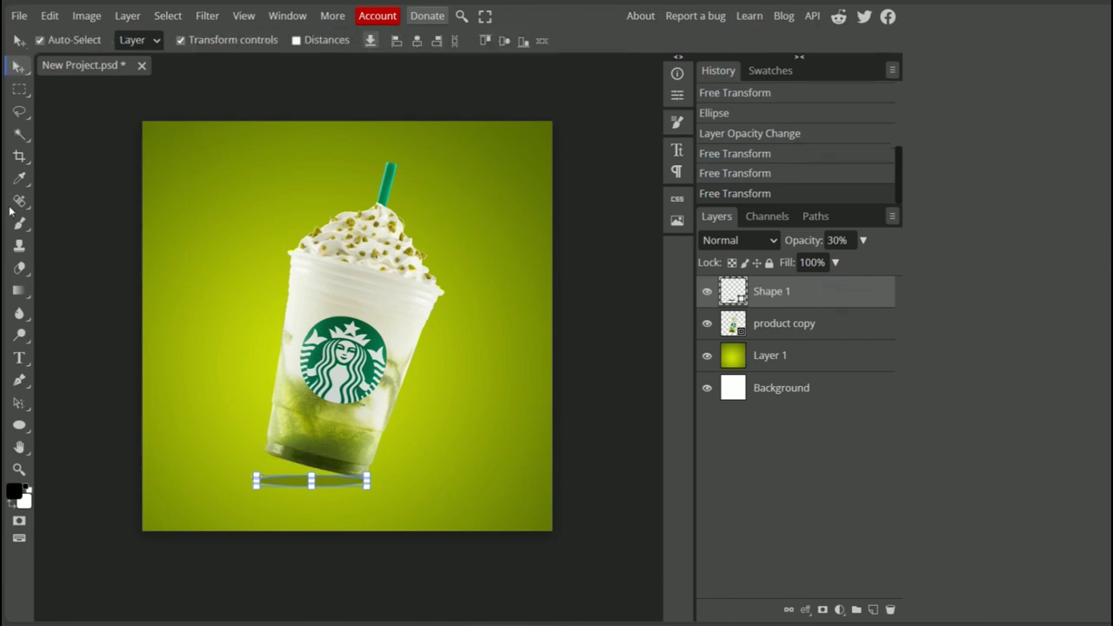
# Set up the Eraser with the soft round brush at 190 px size, 0% hardness and 53% opacity
pyautogui.click(21, 269)
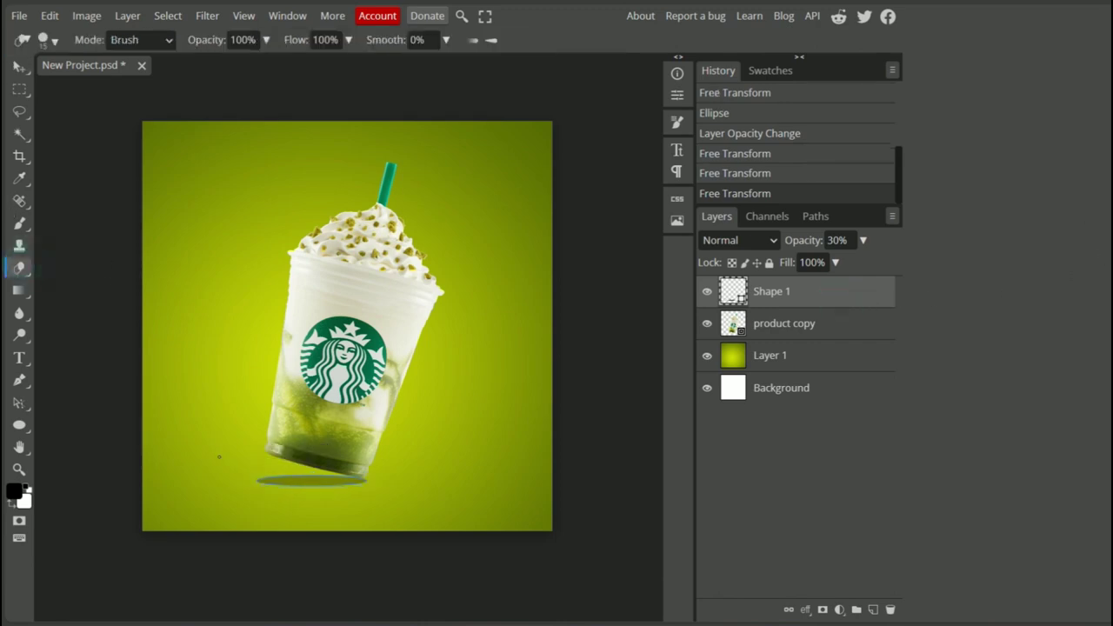
pyautogui.click(53, 44)
pyautogui.moveTo(129, 82); pyautogui.dragTo(174, 83)
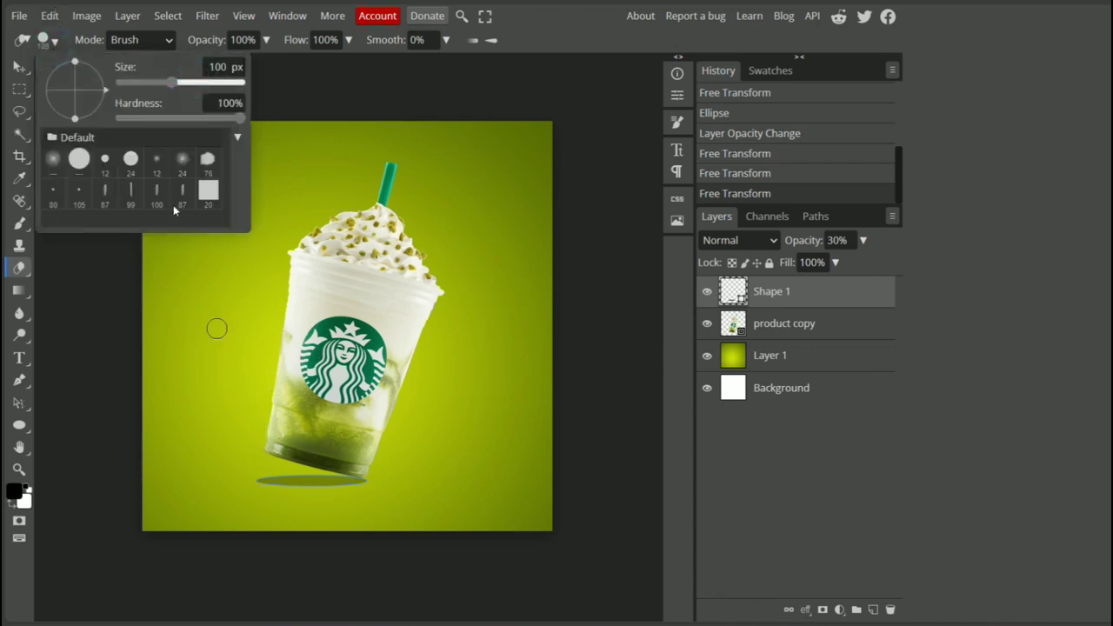
pyautogui.click(185, 84)
pyautogui.click(54, 158)
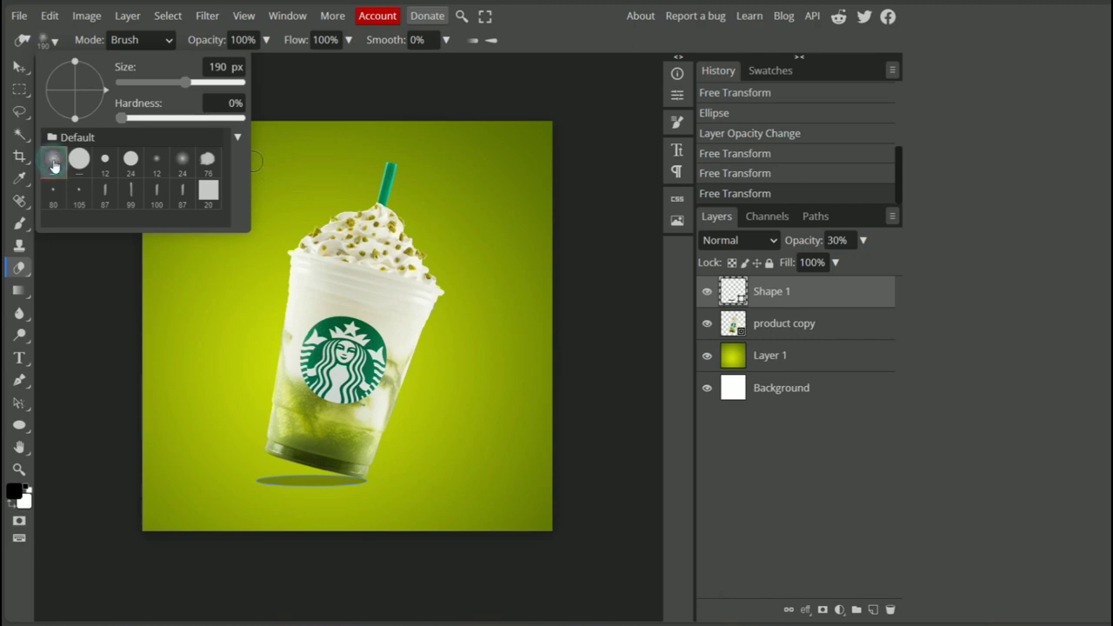
pyautogui.click(277, 492)
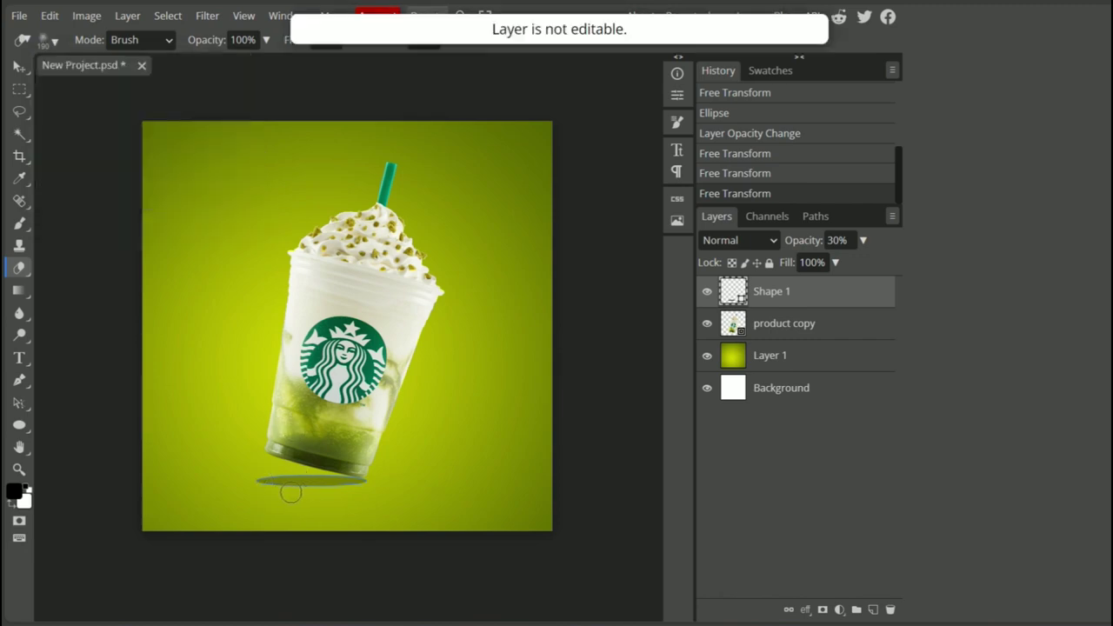
pyautogui.click(266, 40)
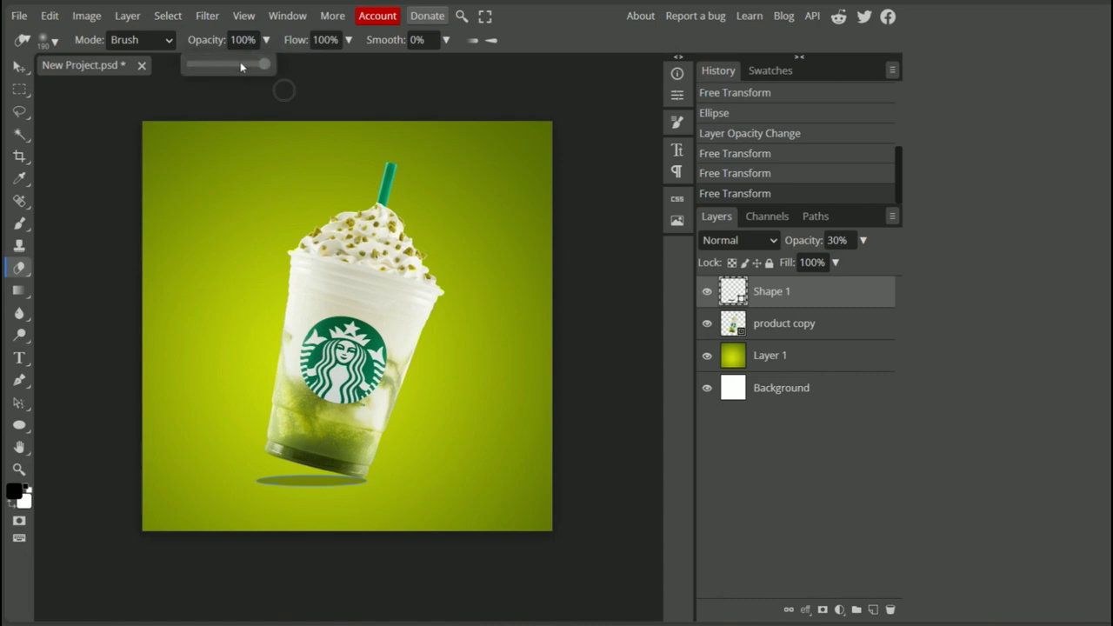
pyautogui.click(231, 65)
# Convert the Shape 1 layer to a smart object and rasterize it so it can be erased
pyautogui.rightClick(825, 289)
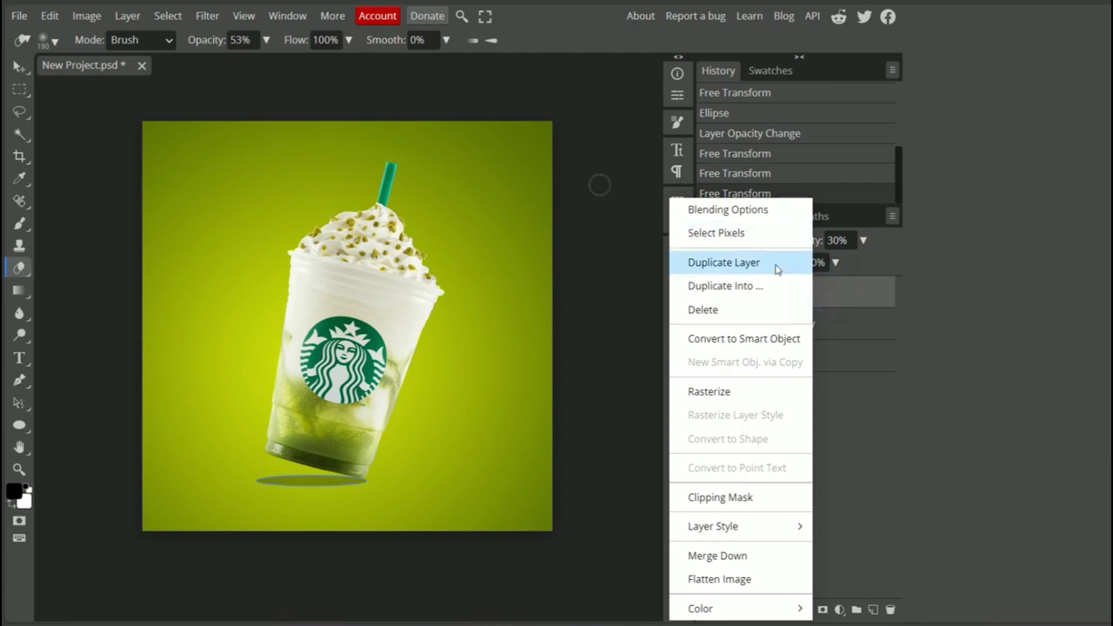
pyautogui.click(766, 345)
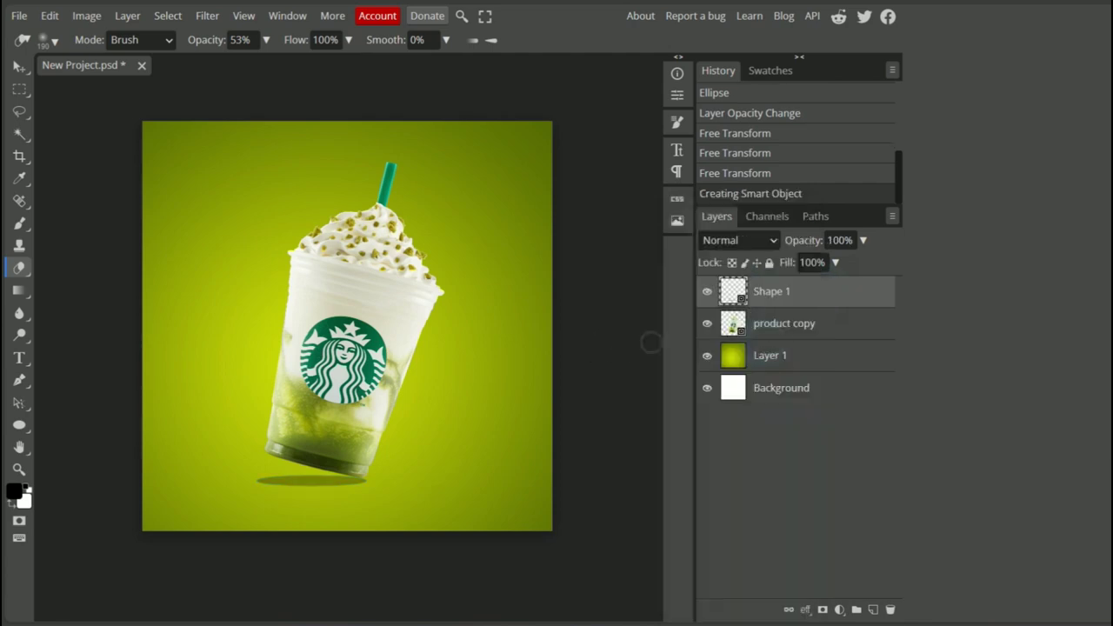
pyautogui.click(352, 490)
pyautogui.click(426, 118)
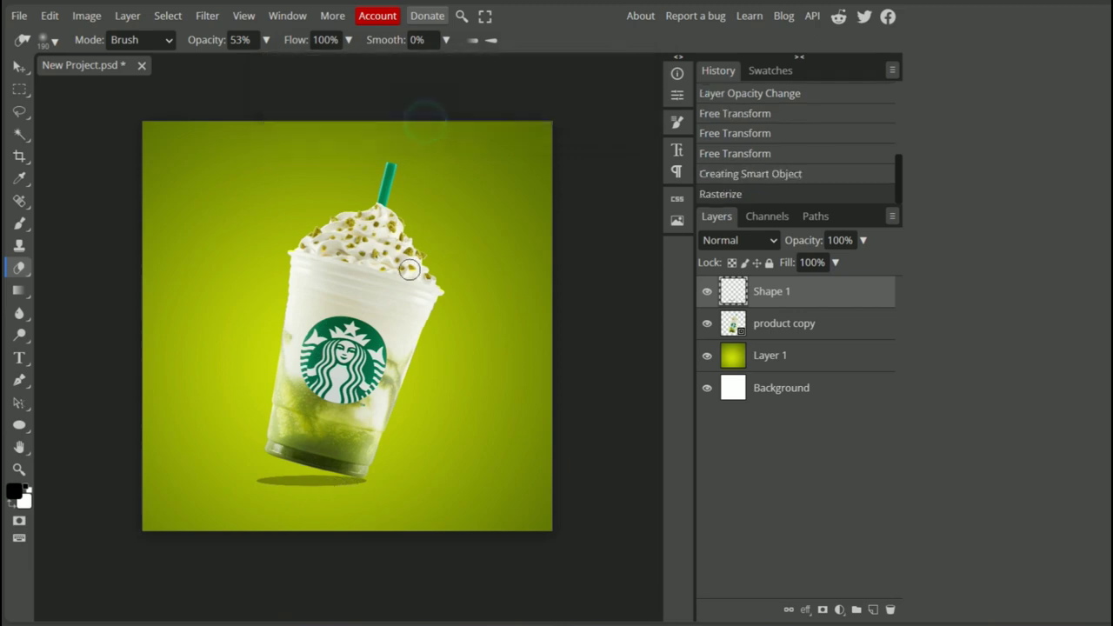
# Softly erase the edges of the shadow beneath the cup and move Shape 1 below the product copy layer
pyautogui.moveTo(346, 492); pyautogui.dragTo(261, 486)
pyautogui.moveTo(363, 492)
pyautogui.mouseDown()
pyautogui.moveTo(368, 481)
pyautogui.moveTo(279, 490)
pyautogui.moveTo(322, 490)
pyautogui.moveTo(260, 486)
pyautogui.moveTo(217, 467)
pyautogui.mouseUp()
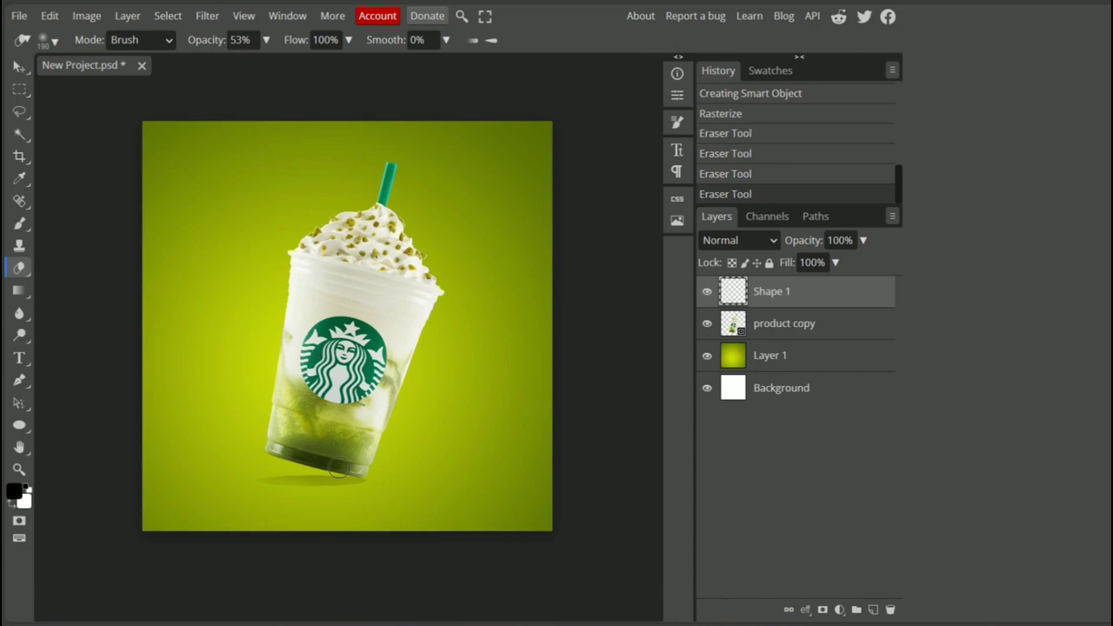
pyautogui.moveTo(328, 471); pyautogui.dragTo(291, 469)
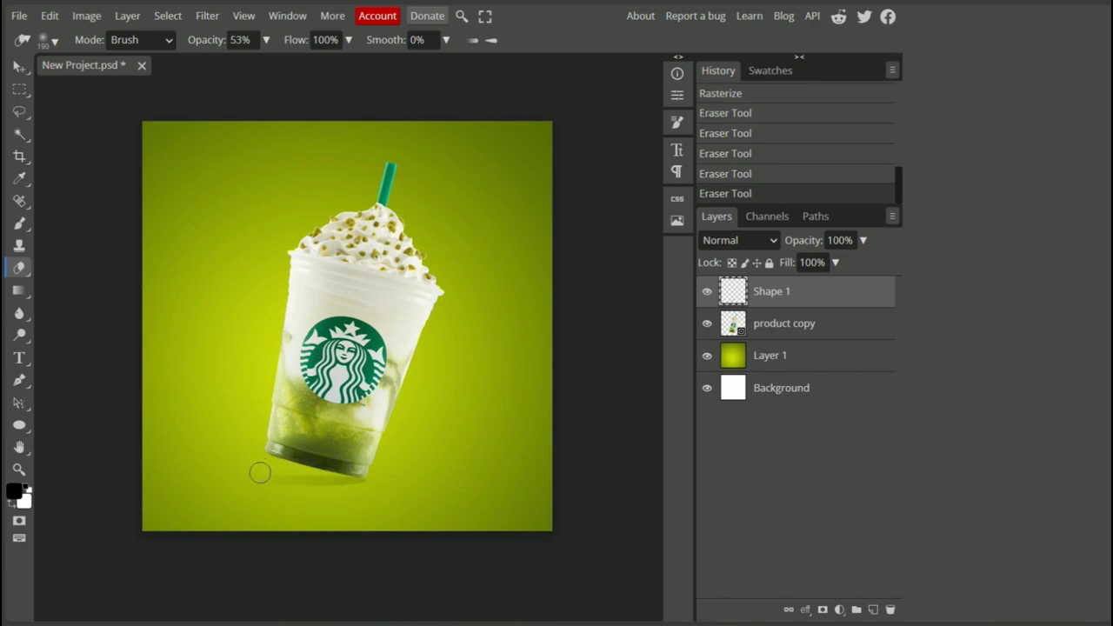
pyautogui.moveTo(261, 467); pyautogui.dragTo(285, 461)
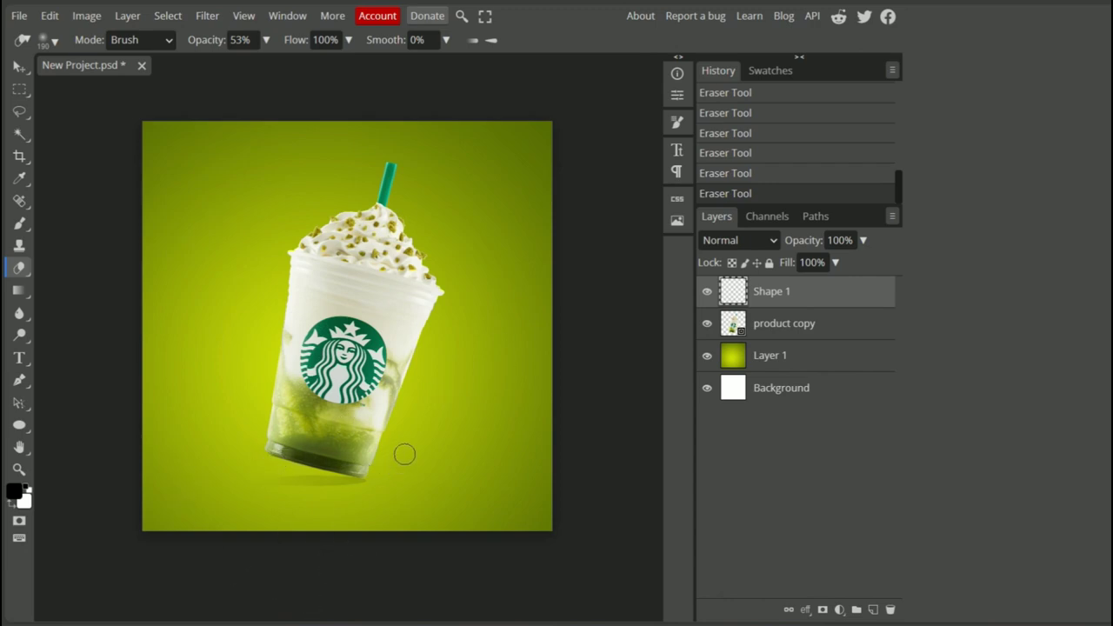
pyautogui.moveTo(777, 298); pyautogui.dragTo(776, 343)
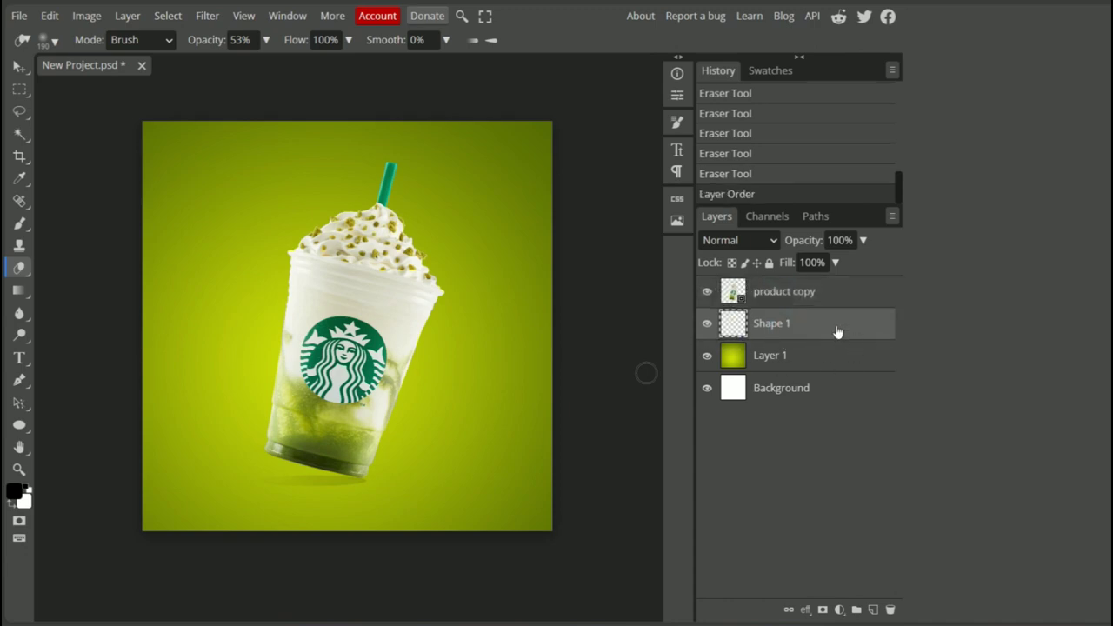
# Place the ribbon image above the product copy layer and scale it to about 160% over the cup
pyautogui.click(783, 291)
pyautogui.press('v')
pyautogui.click(18, 16)
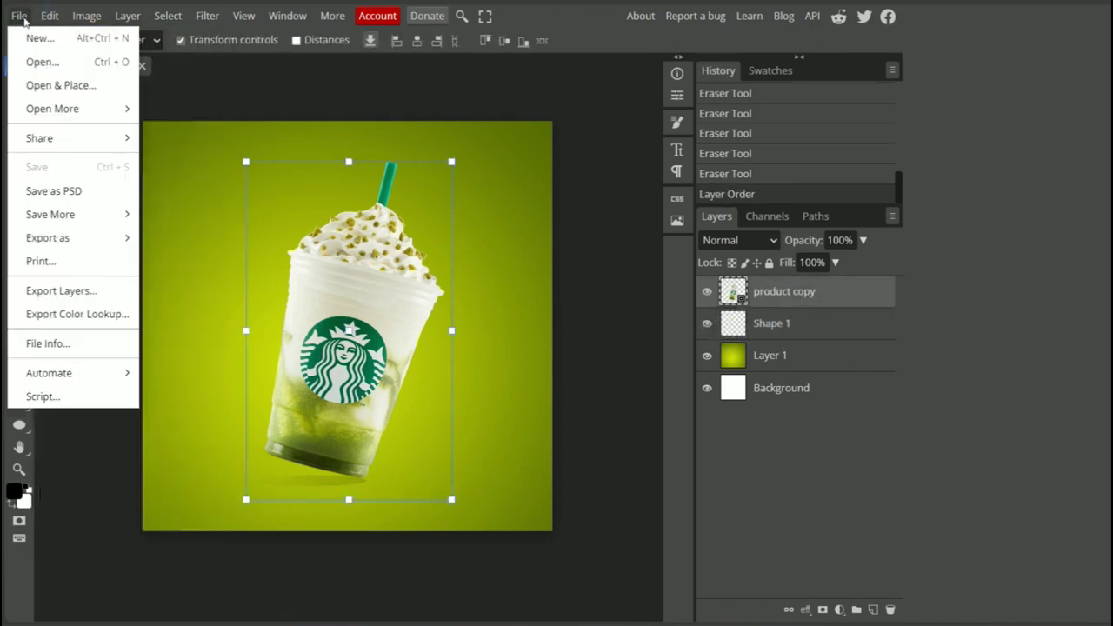
pyautogui.click(54, 84)
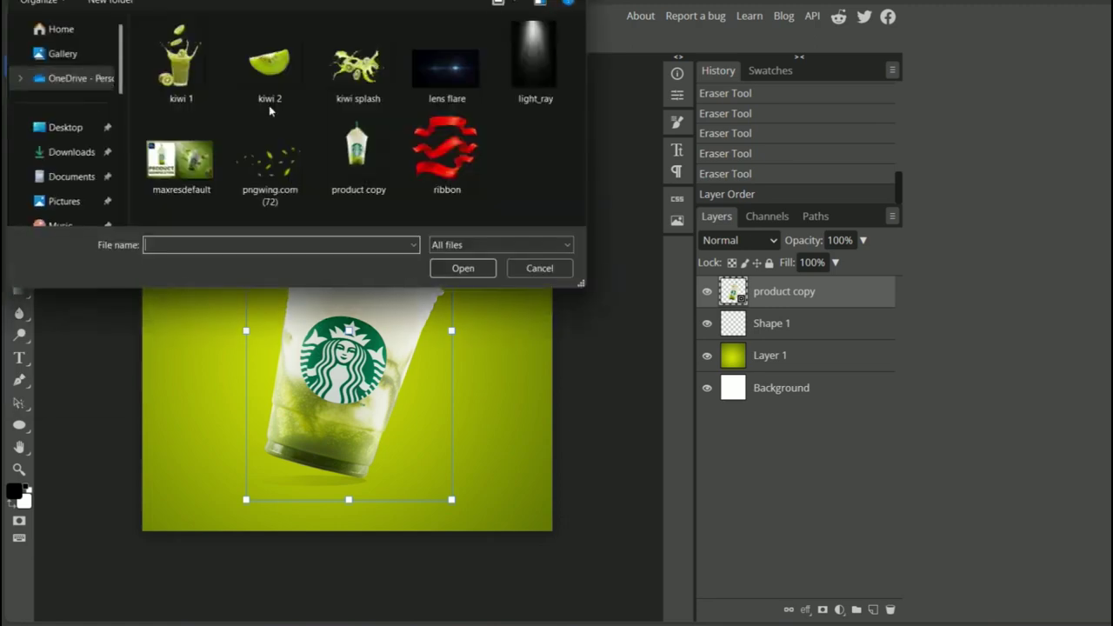
pyautogui.doubleClick(426, 137)
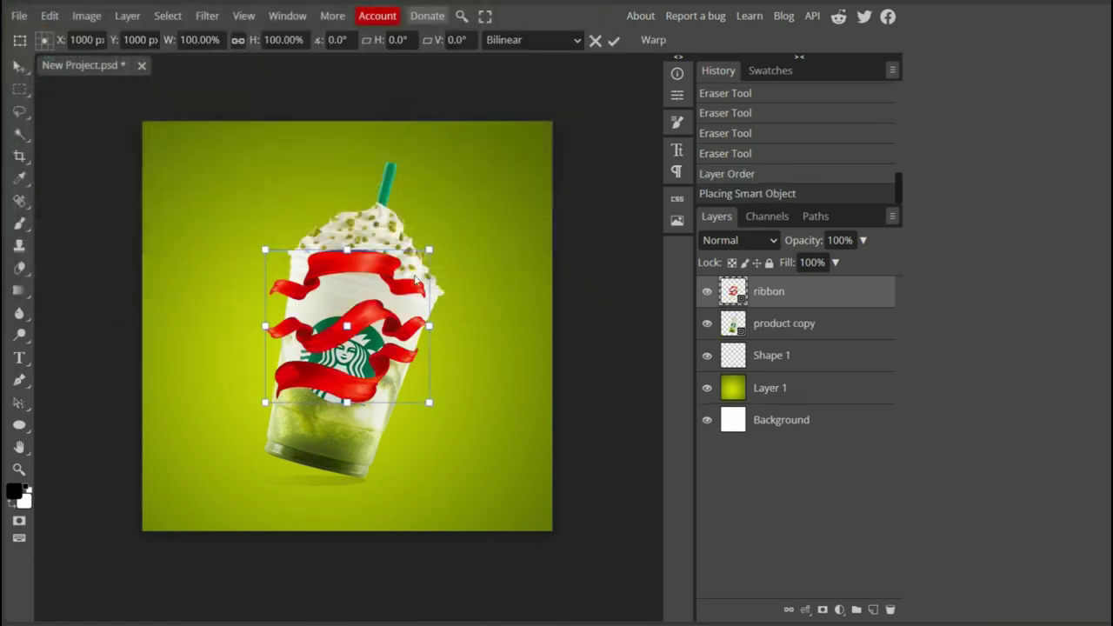
pyautogui.moveTo(428, 326); pyautogui.dragTo(480, 326)
pyautogui.moveTo(263, 325); pyautogui.dragTo(217, 326)
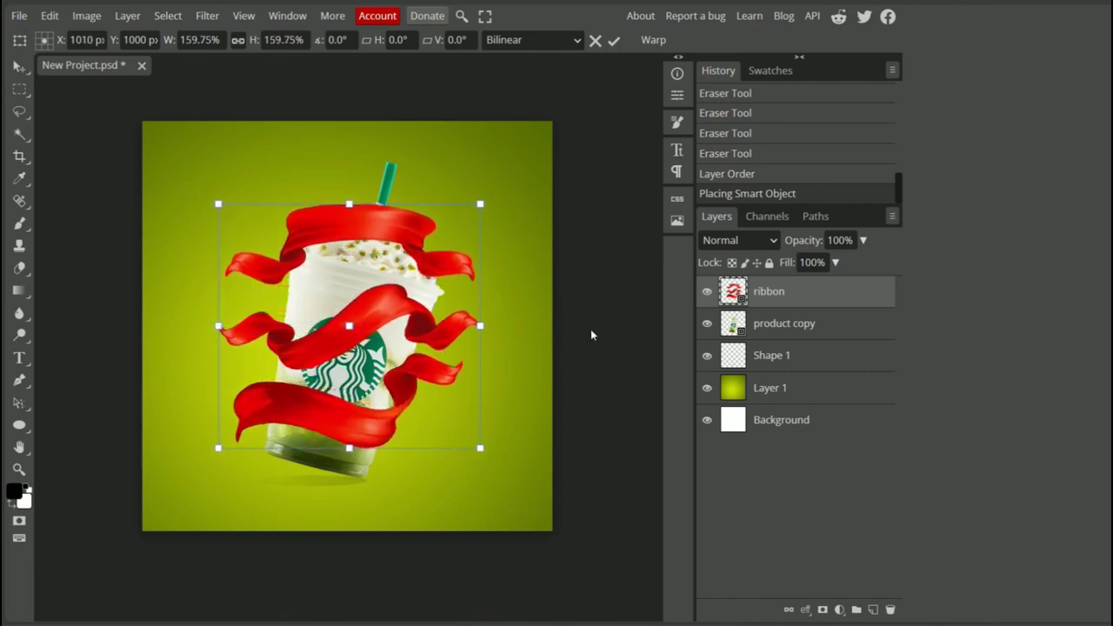
# Accept the ribbon's transform and draw a freehand Lasso selection around the middle ribbon only
pyautogui.rightClick(21, 113)
pyautogui.click(74, 112)
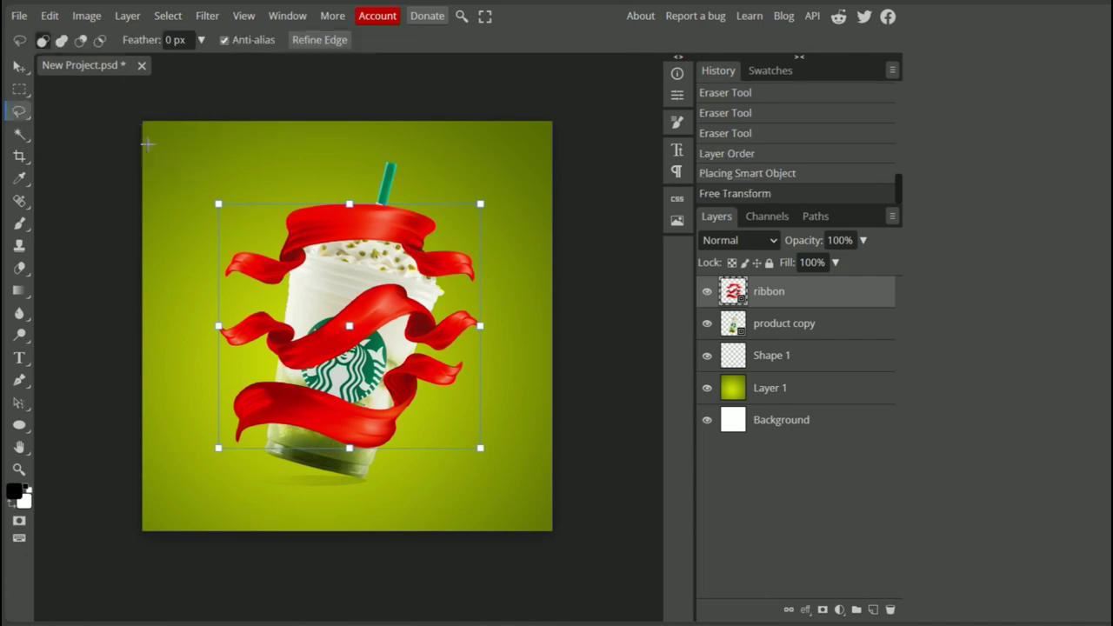
pyautogui.moveTo(489, 300); pyautogui.dragTo(427, 280)
pyautogui.moveTo(361, 272); pyautogui.dragTo(281, 292)
pyautogui.moveTo(224, 353); pyautogui.dragTo(271, 373)
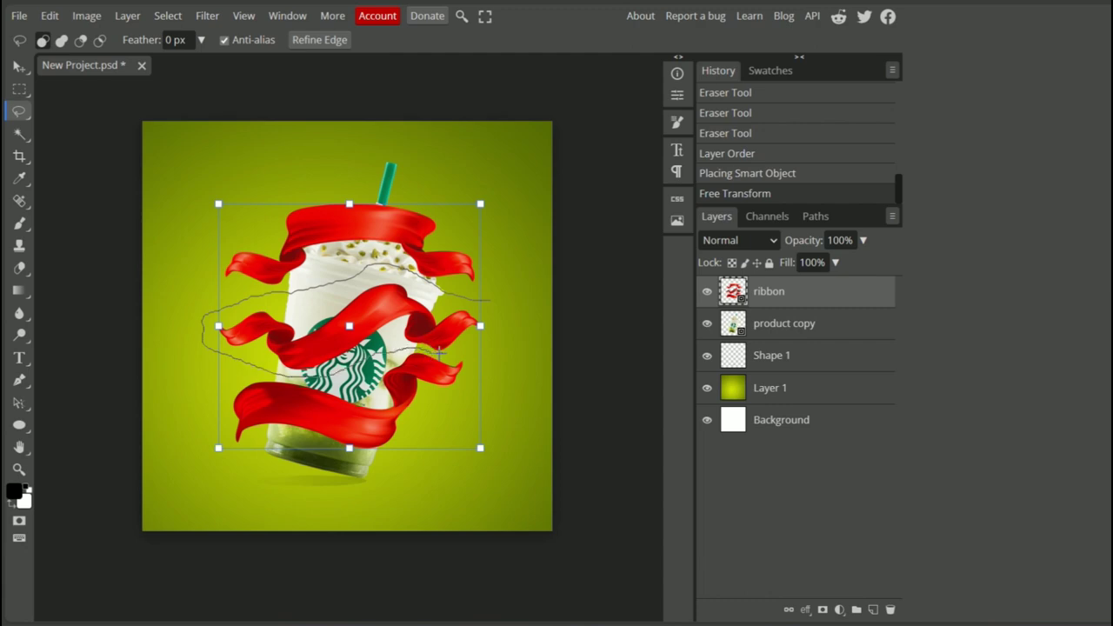
pyautogui.moveTo(489, 304); pyautogui.dragTo(484, 296)
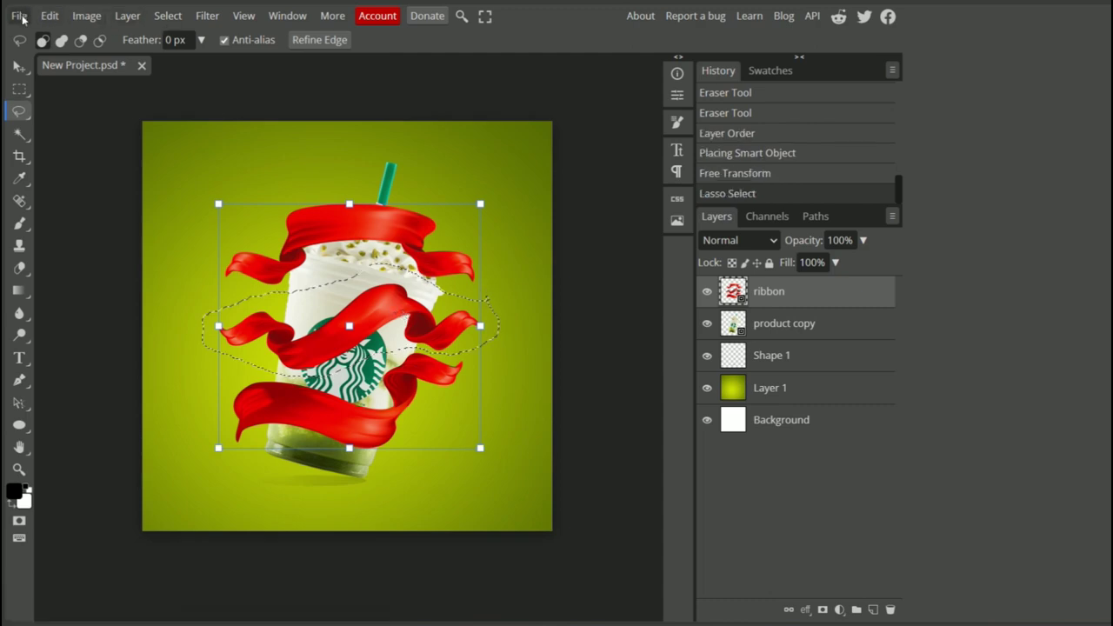
# Copy the selected middle ribbon and paste it onto its own layer, allowing clipboard access
pyautogui.click(21, 16)
pyautogui.moveTo(57, 24)
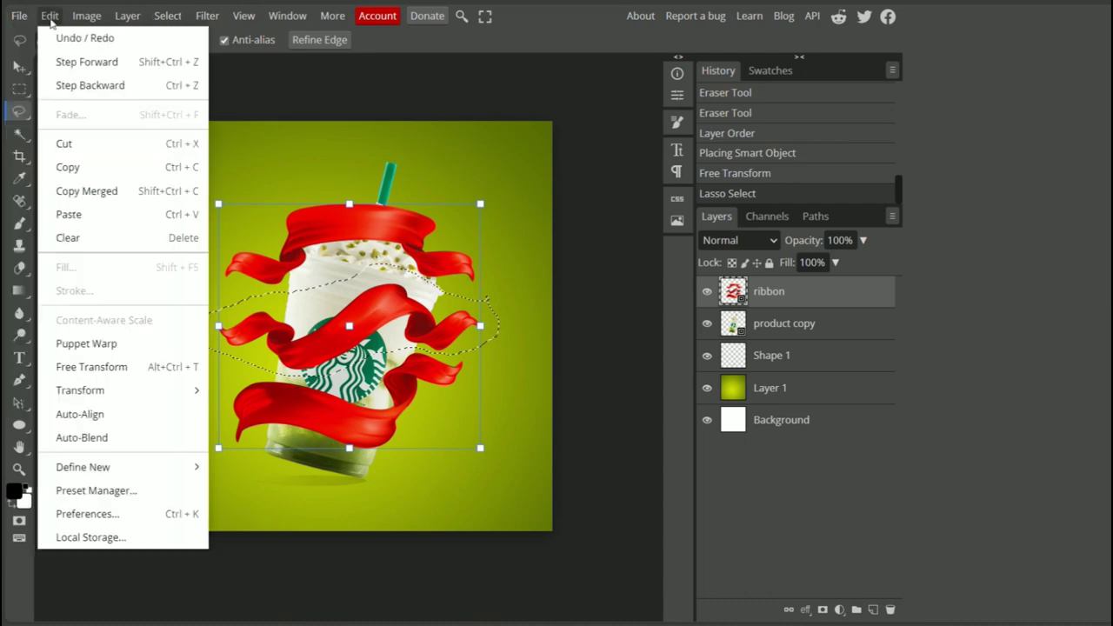
pyautogui.click(94, 172)
pyautogui.click(50, 17)
pyautogui.click(87, 216)
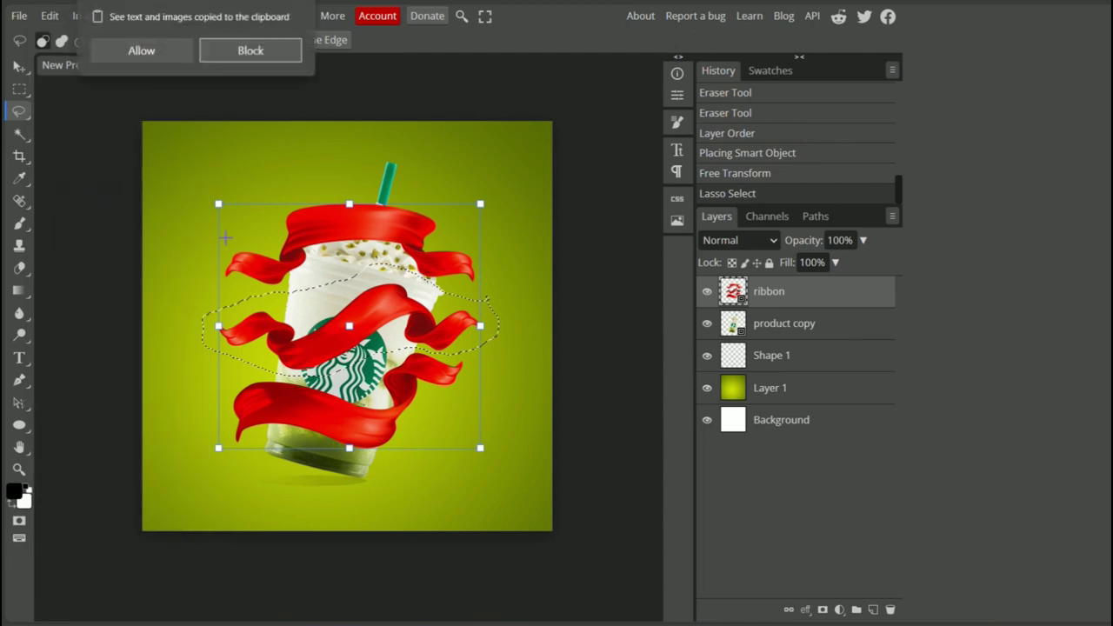
pyautogui.click(142, 50)
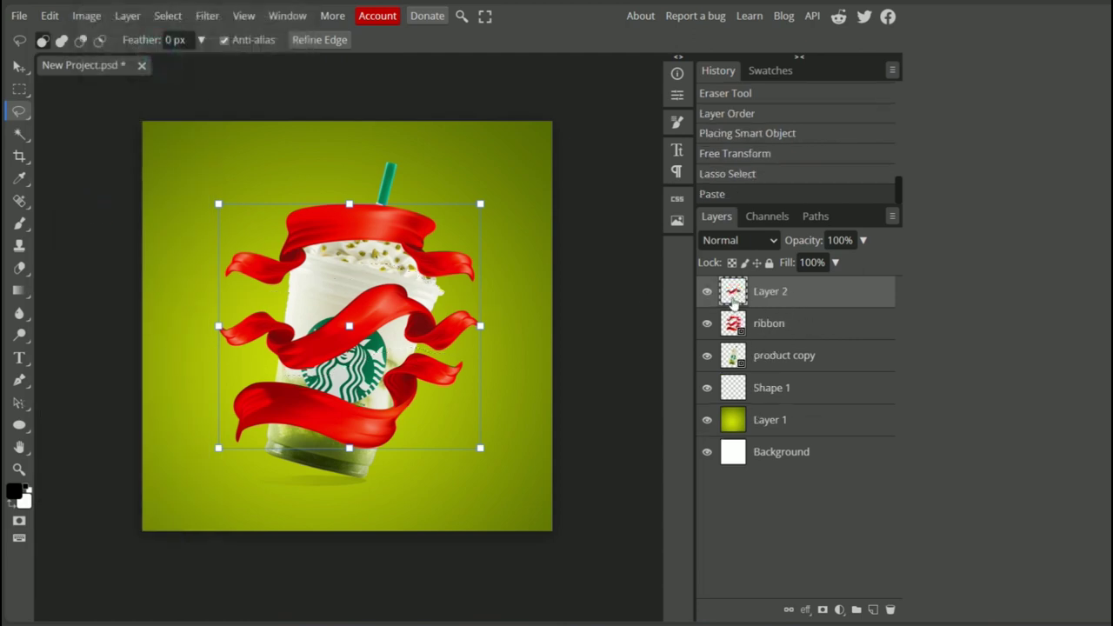
# Hide the original ribbon layer and delete it, keeping only the pasted middle ribbon
pyautogui.click(707, 323)
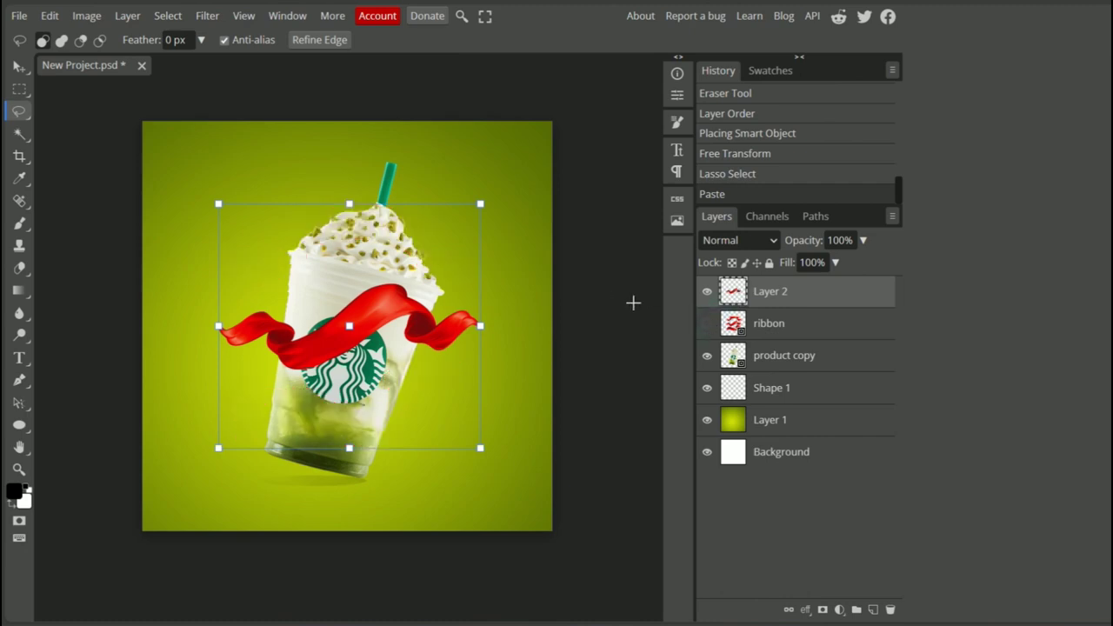
pyautogui.click(773, 333)
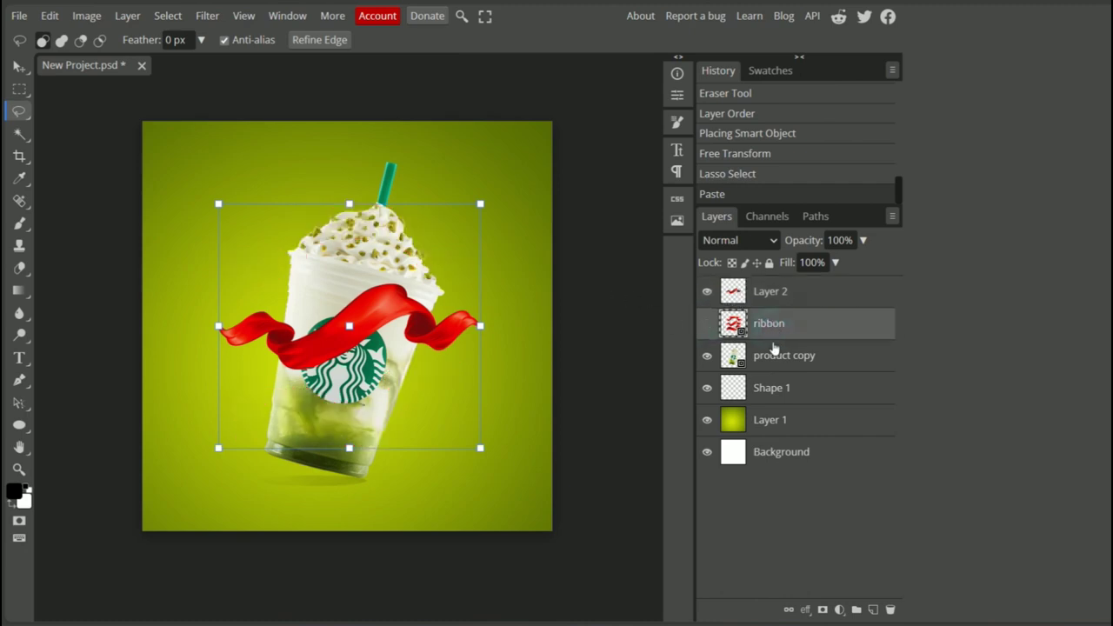
pyautogui.press('Delete')
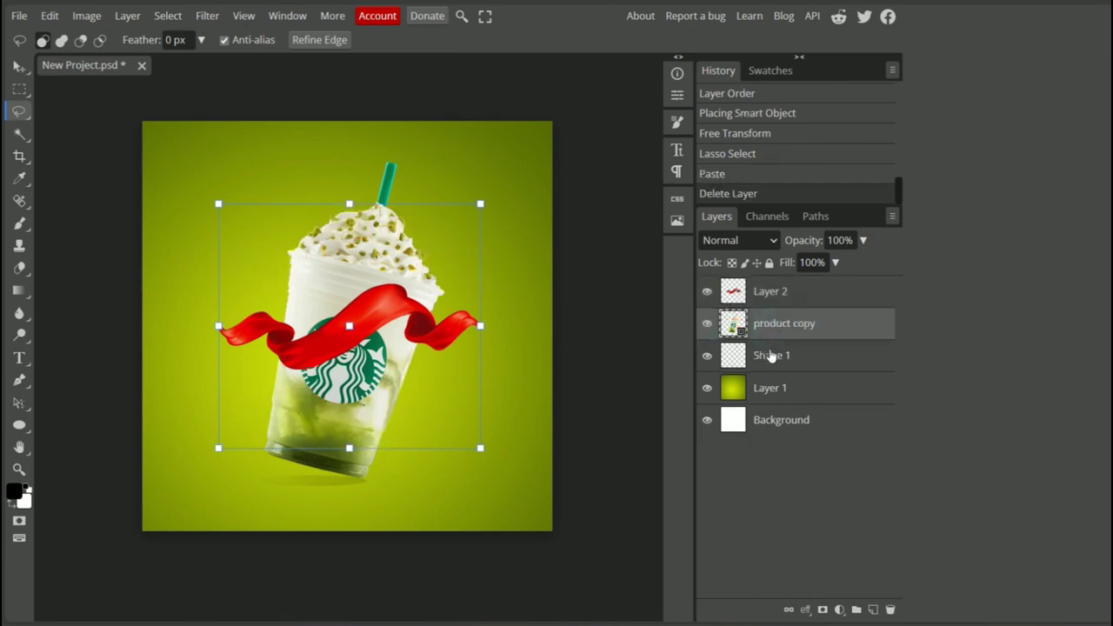
# Scale the ribbon on Layer 2 to 146%, rotate it about 2° counterclockwise across the cup, and move its layer below product copy
pyautogui.click(792, 299)
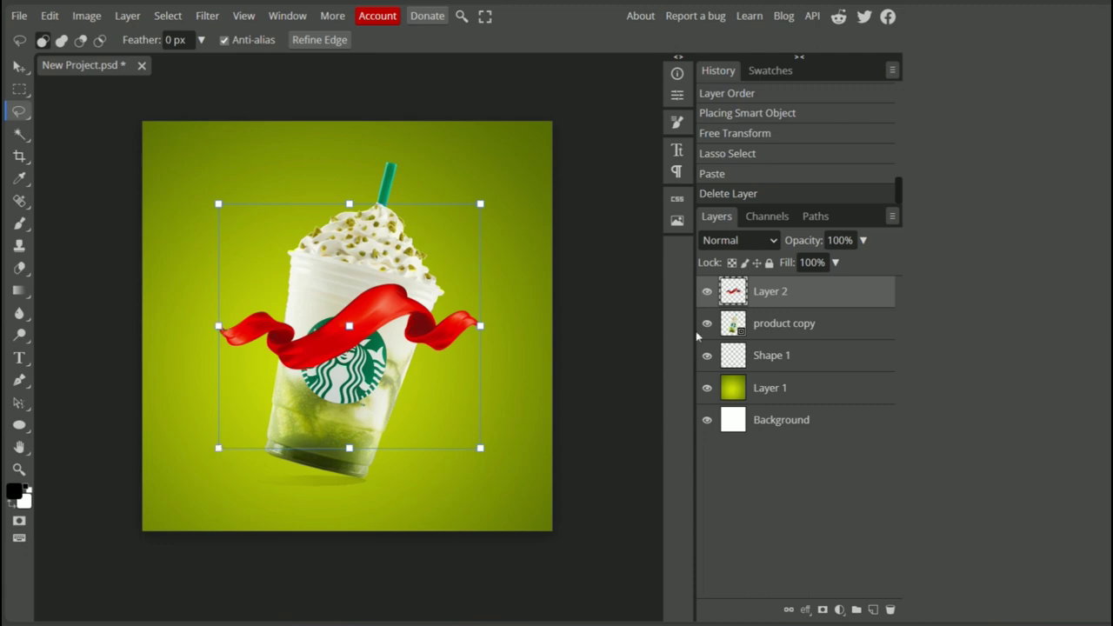
pyautogui.click(19, 66)
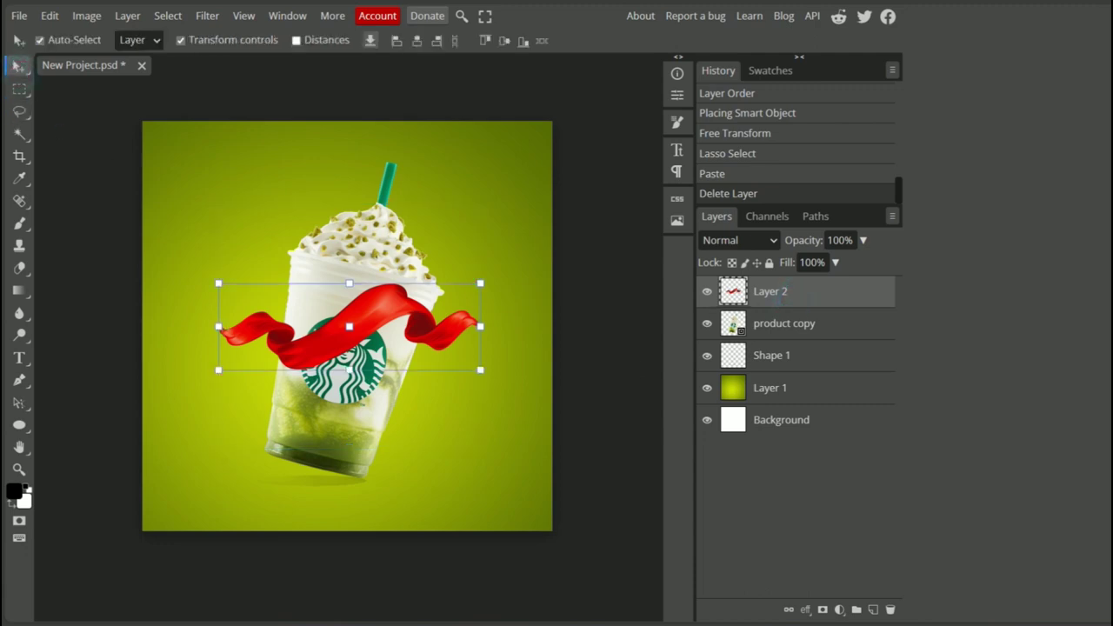
pyautogui.moveTo(218, 372); pyautogui.dragTo(177, 383)
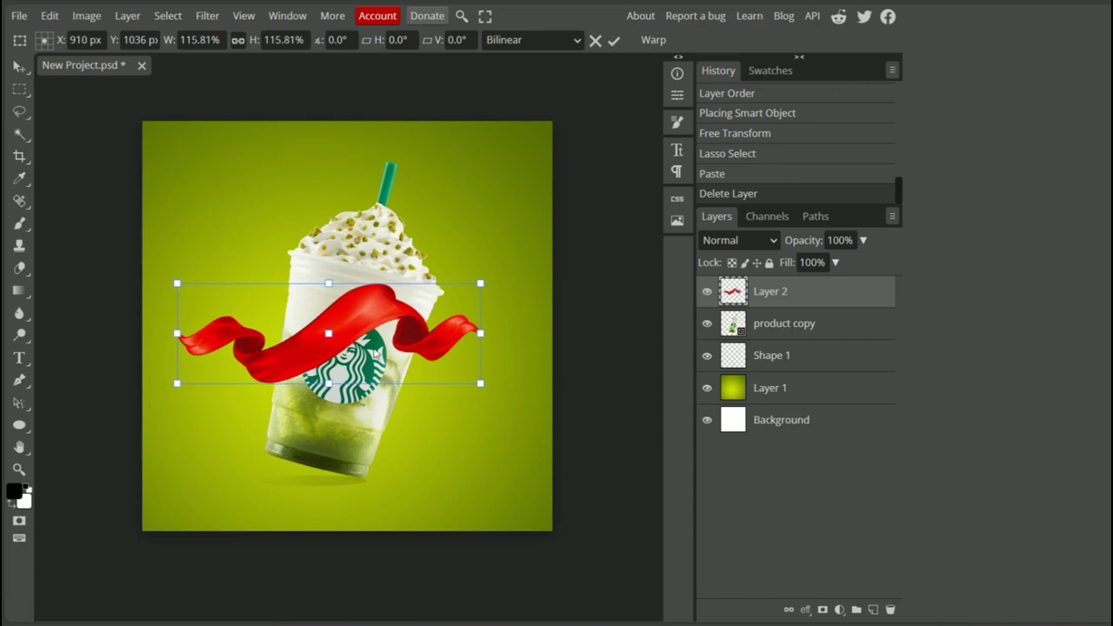
pyautogui.moveTo(493, 274); pyautogui.dragTo(504, 249)
pyautogui.moveTo(428, 296); pyautogui.dragTo(431, 311)
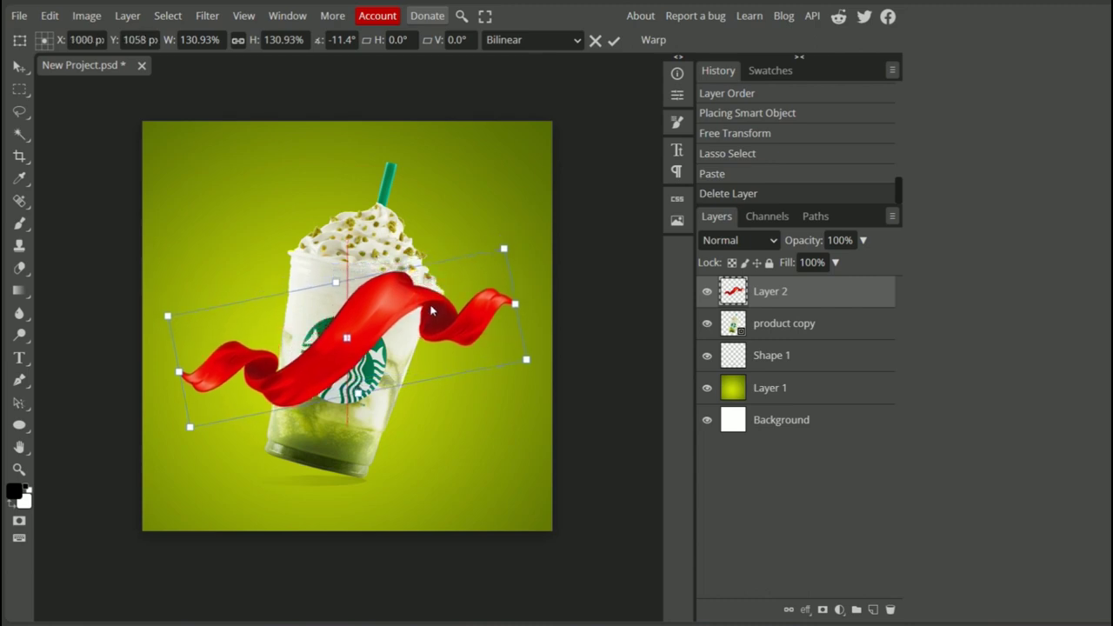
pyautogui.moveTo(332, 368); pyautogui.dragTo(332, 384)
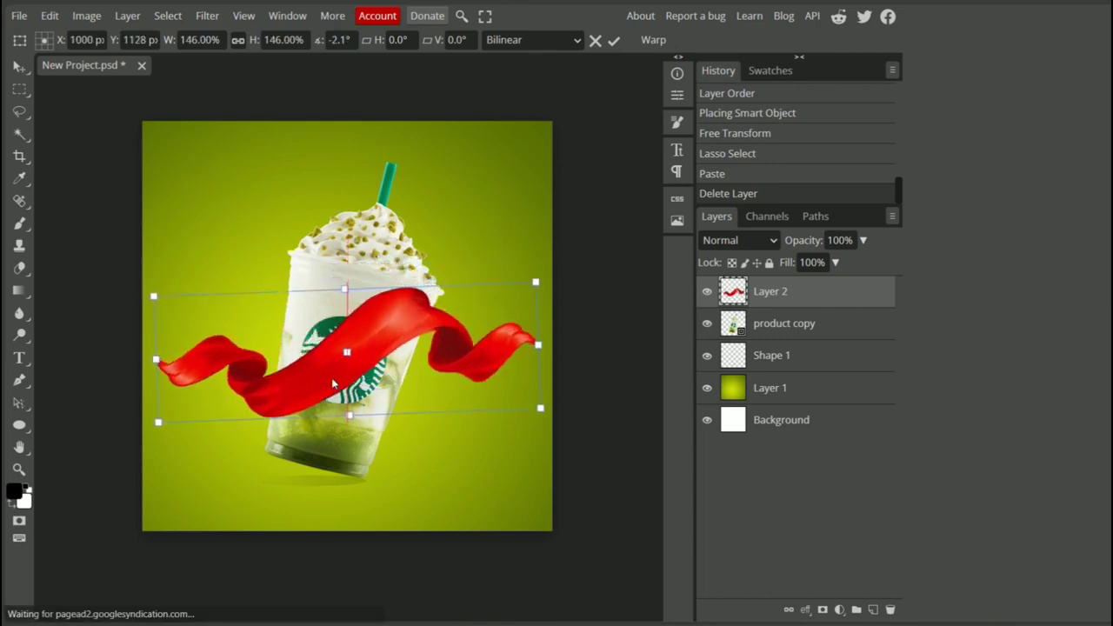
pyautogui.click(613, 40)
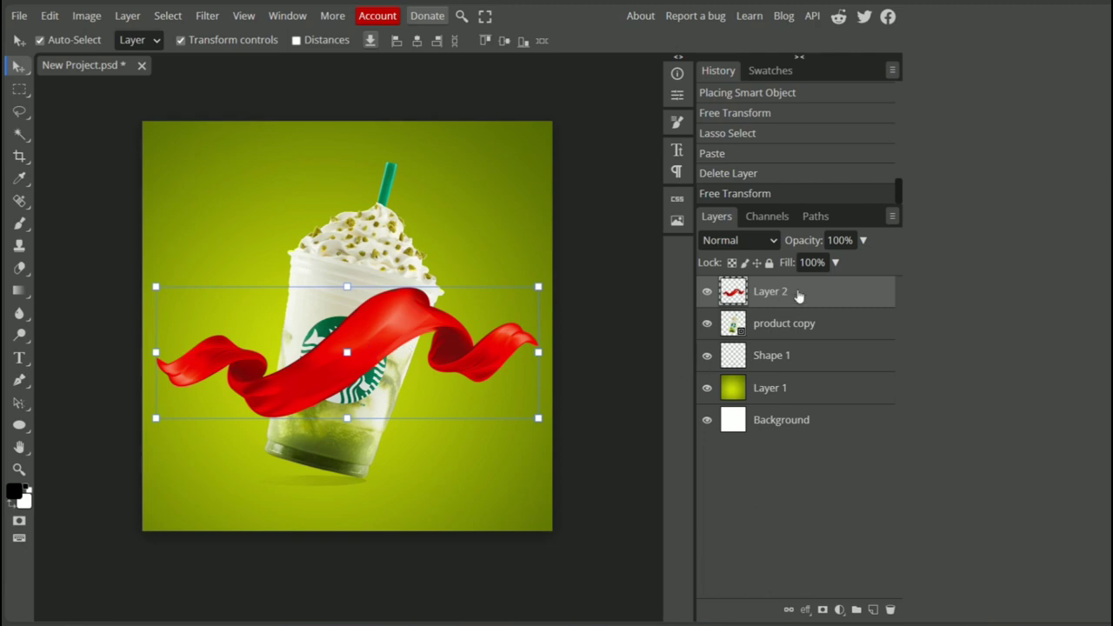
pyautogui.moveTo(823, 291); pyautogui.dragTo(827, 343)
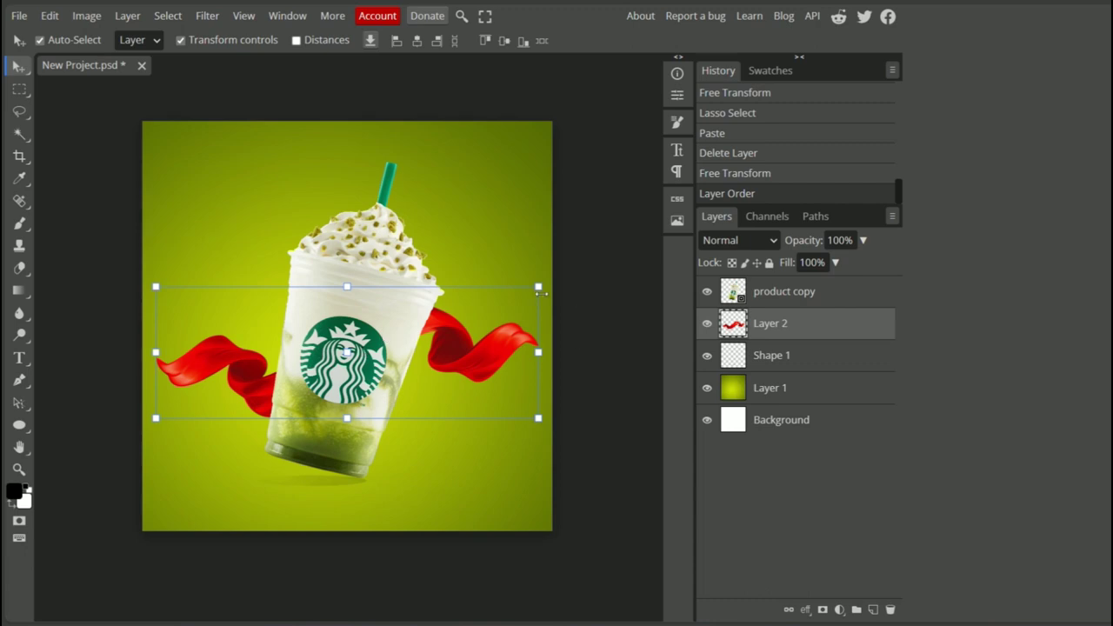
# Rotate the ribbon on Layer 2 by -4.1° and apply the transform
pyautogui.moveTo(542, 271); pyautogui.dragTo(542, 260)
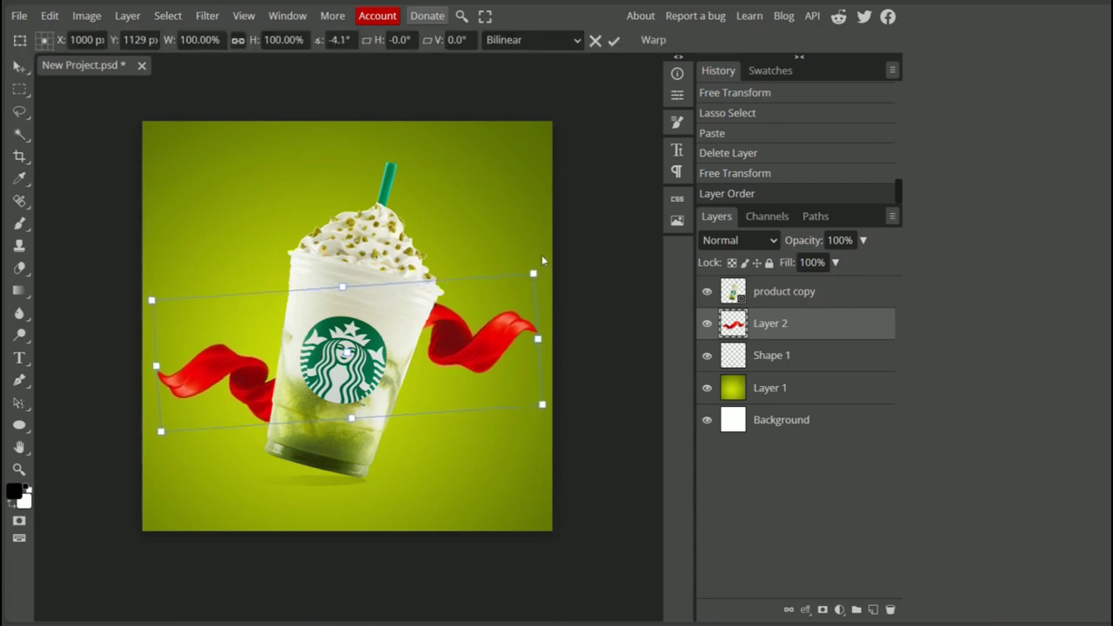
pyautogui.click(614, 40)
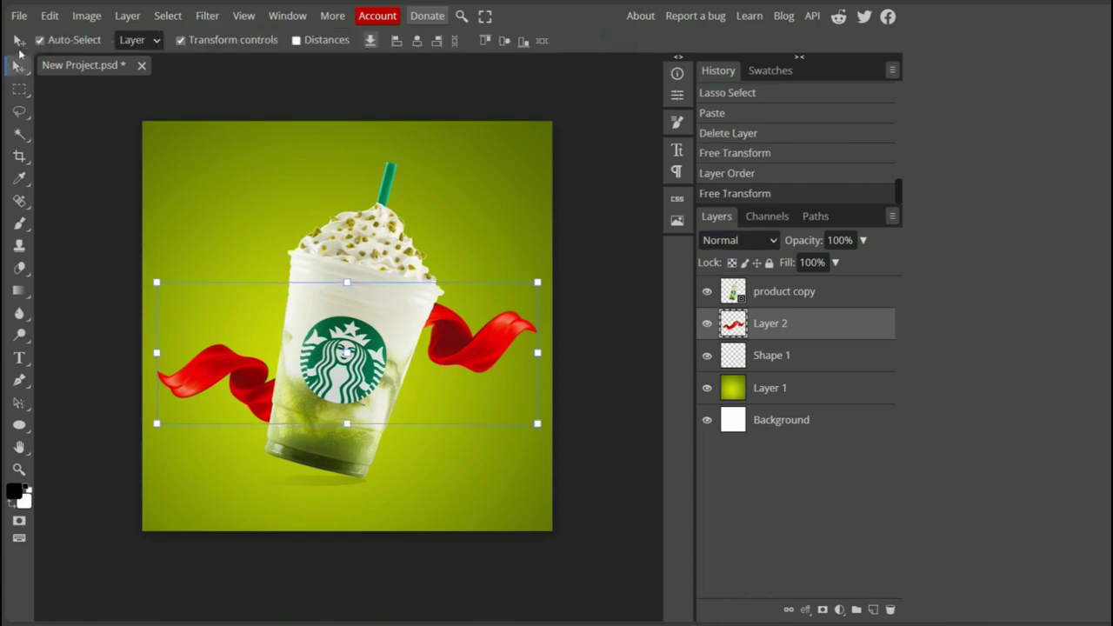
# Add a Hue/Saturation adjustment above the ribbon layer with Hue 83 and Lightness 7
pyautogui.click(842, 611)
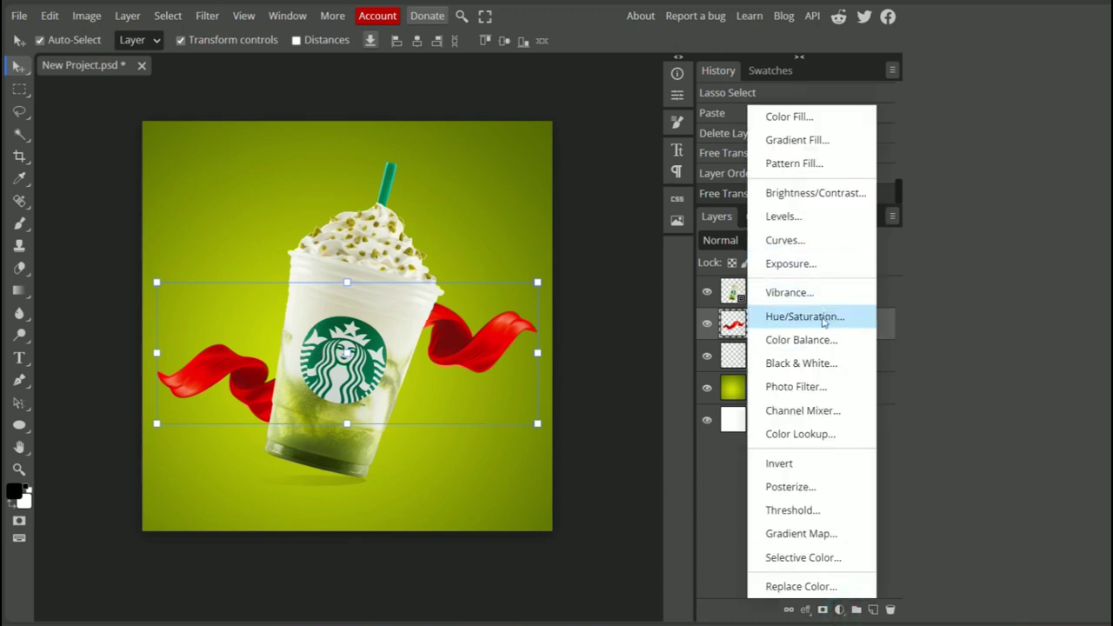
pyautogui.click(796, 318)
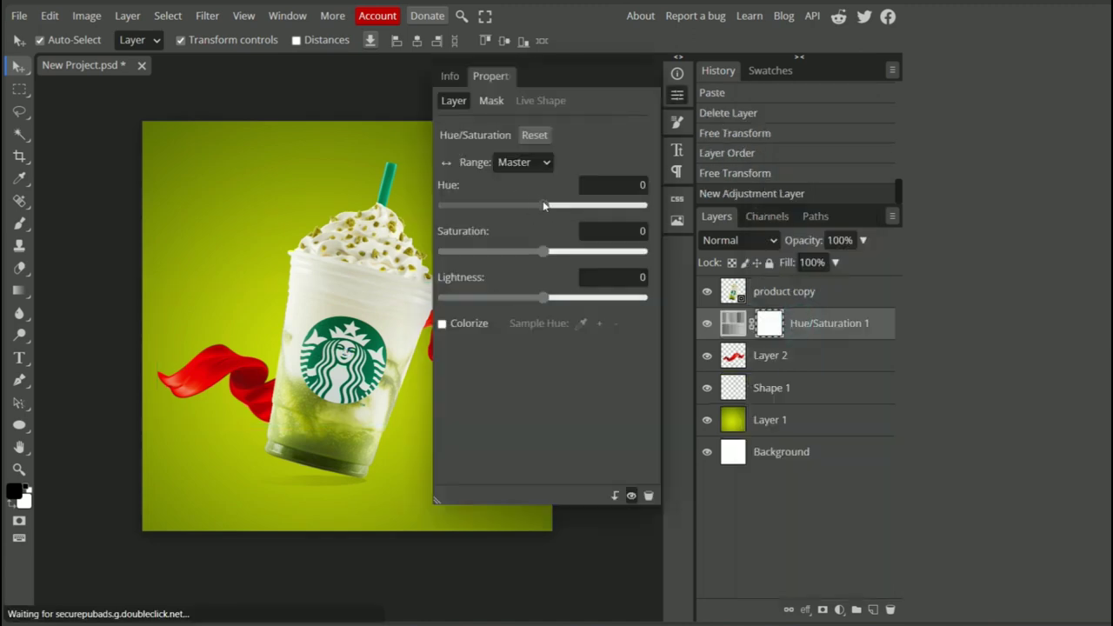
pyautogui.moveTo(543, 205); pyautogui.dragTo(590, 206)
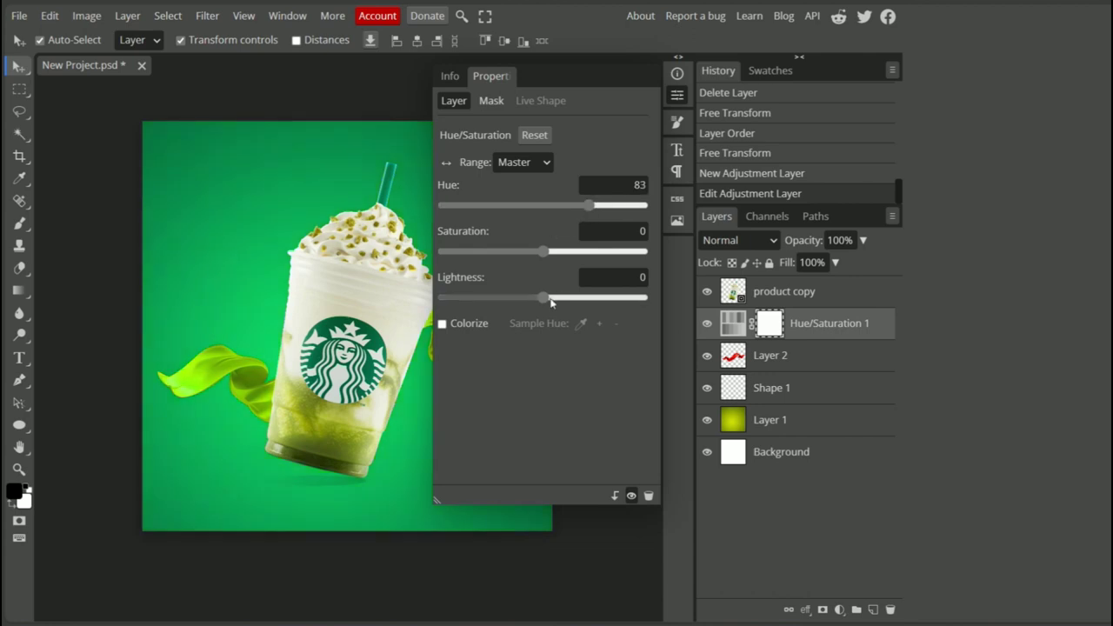
pyautogui.moveTo(547, 302); pyautogui.dragTo(553, 299)
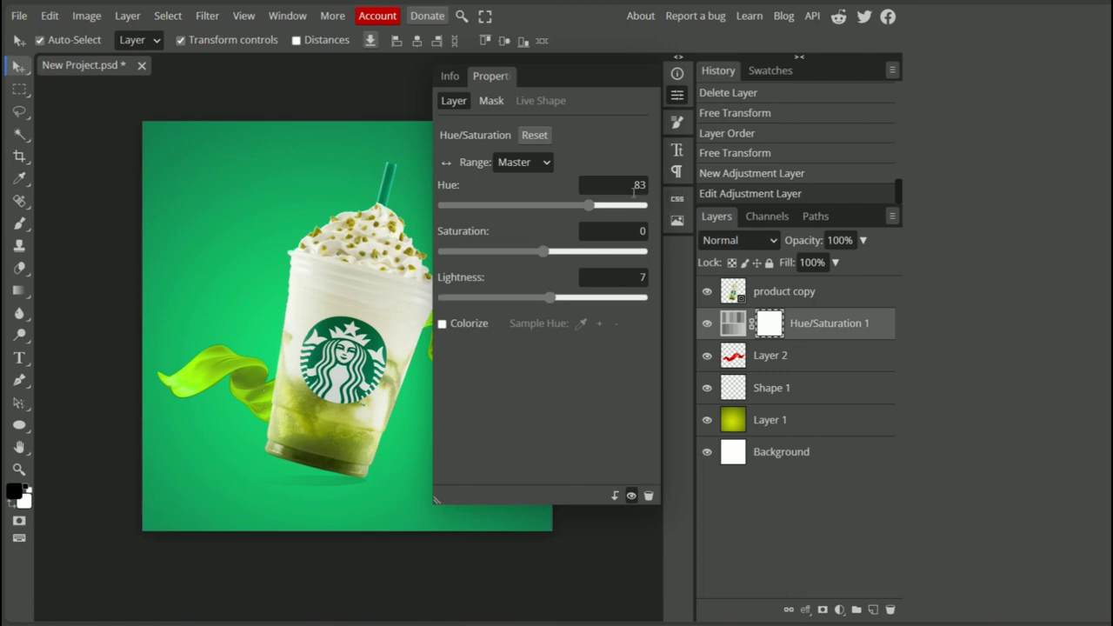
# Load the Layer 2 ribbon's pixels as a selection, target the Hue/Saturation 1 mask and invert the selection
pyautogui.click(770, 318)
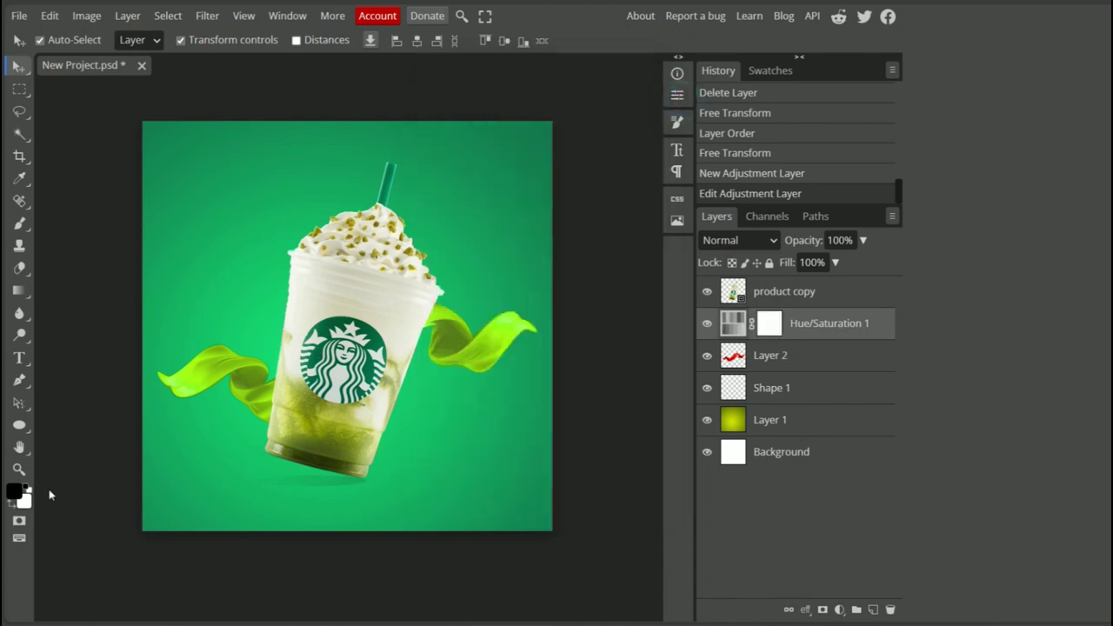
pyautogui.click(19, 539)
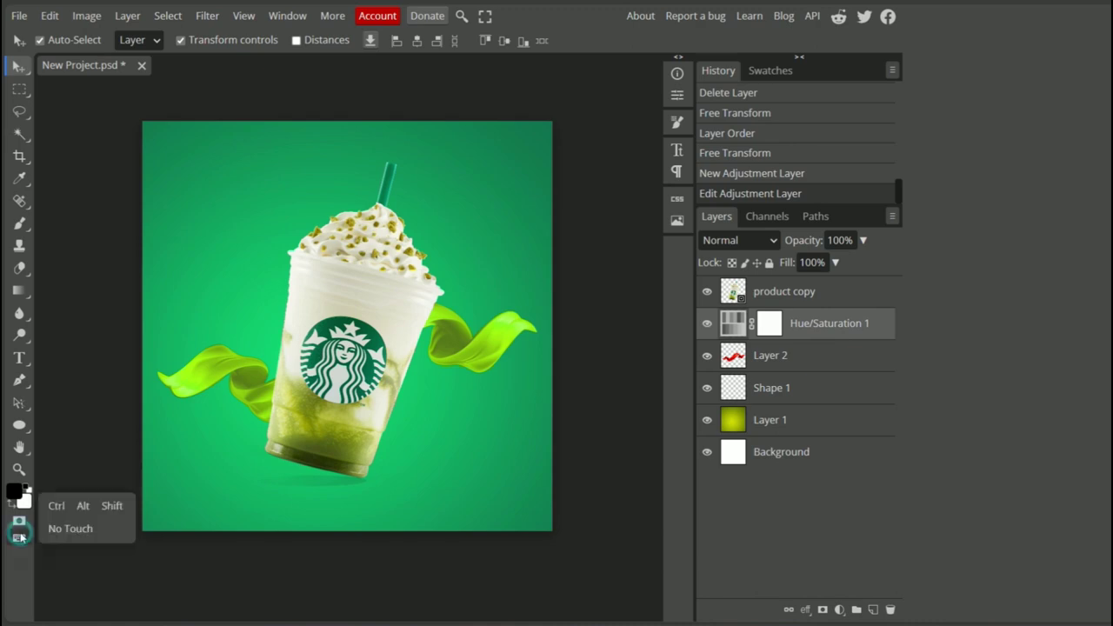
pyautogui.click(765, 350)
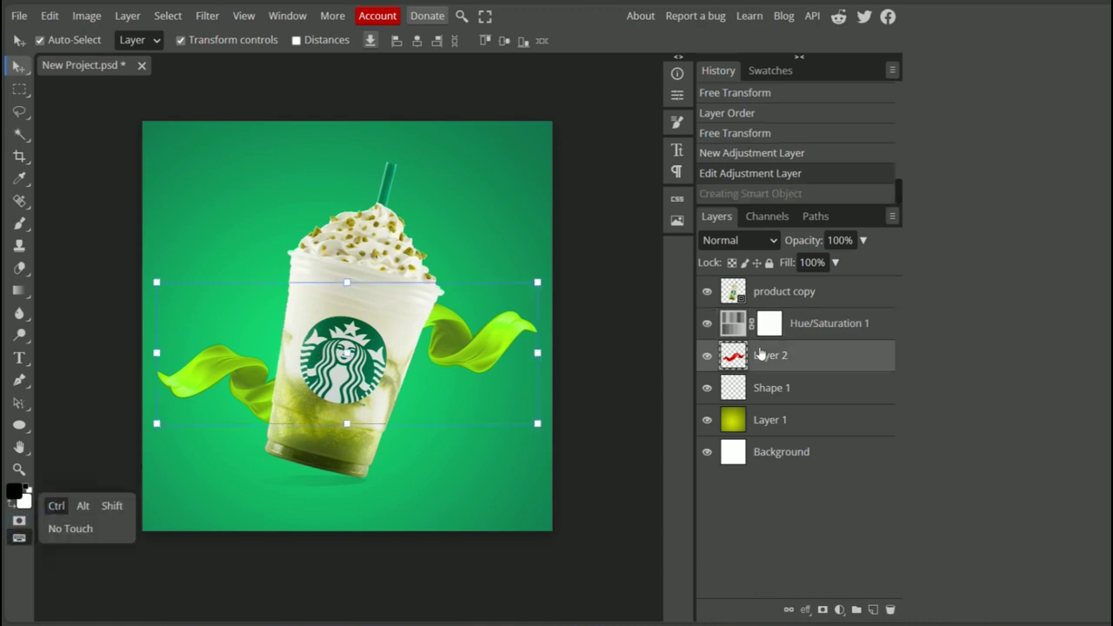
pyautogui.keyDown('ctrl'); pyautogui.click(735, 360); pyautogui.keyUp('ctrl')
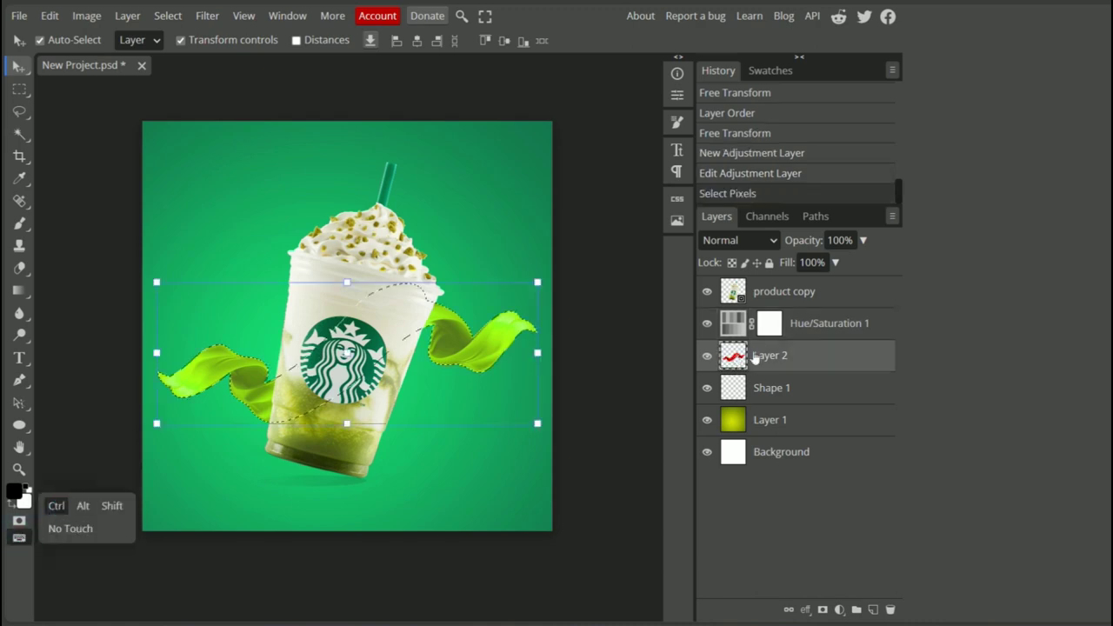
pyautogui.click(770, 323)
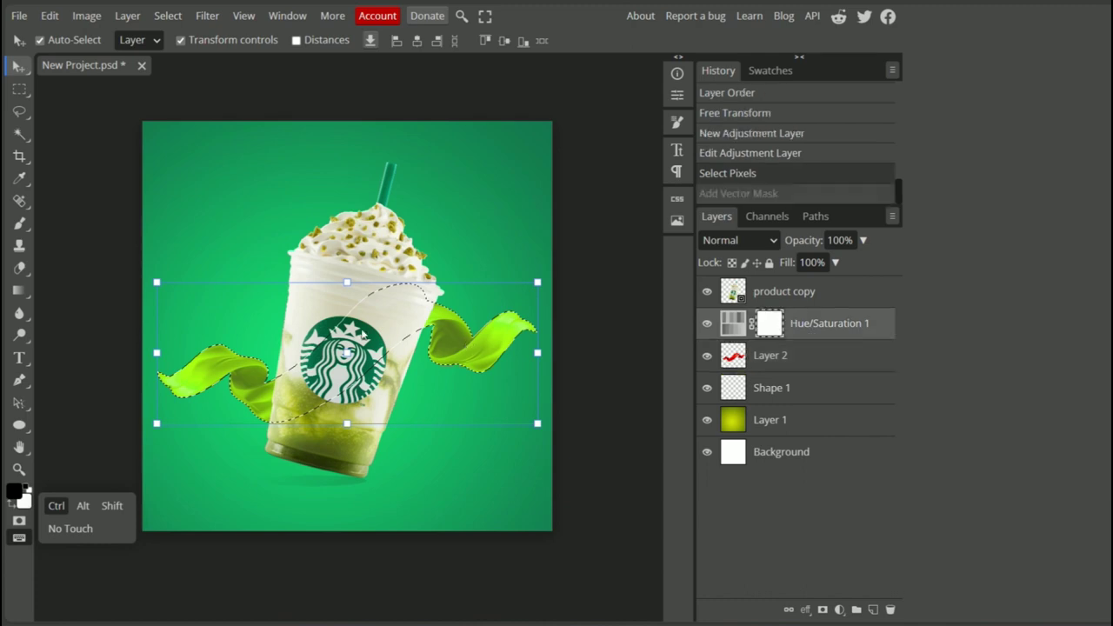
pyautogui.press('w')
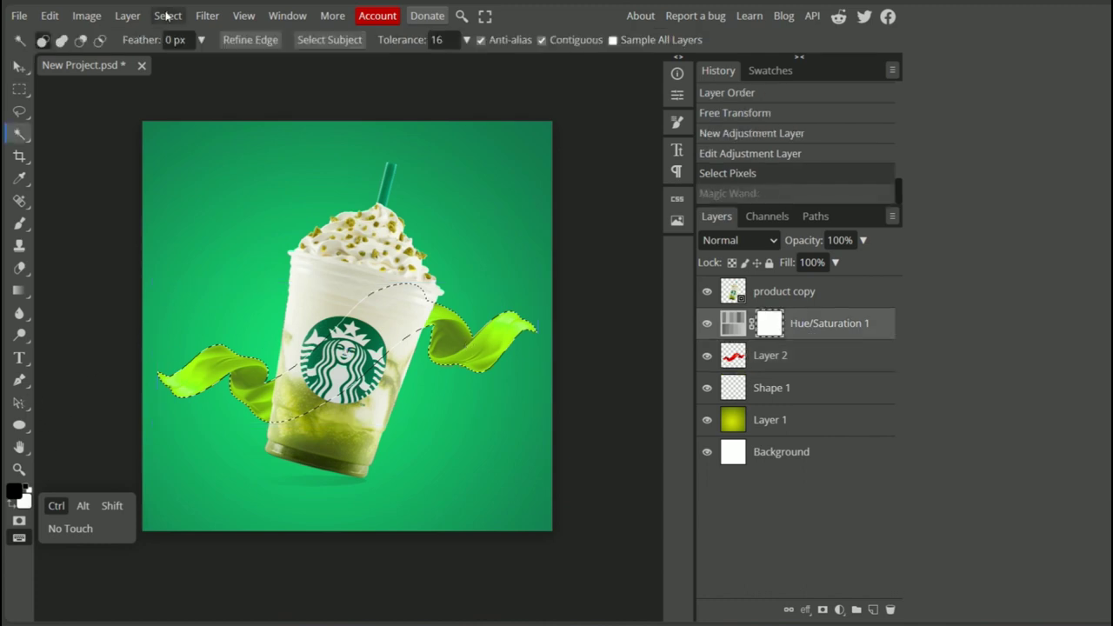
pyautogui.click(168, 16)
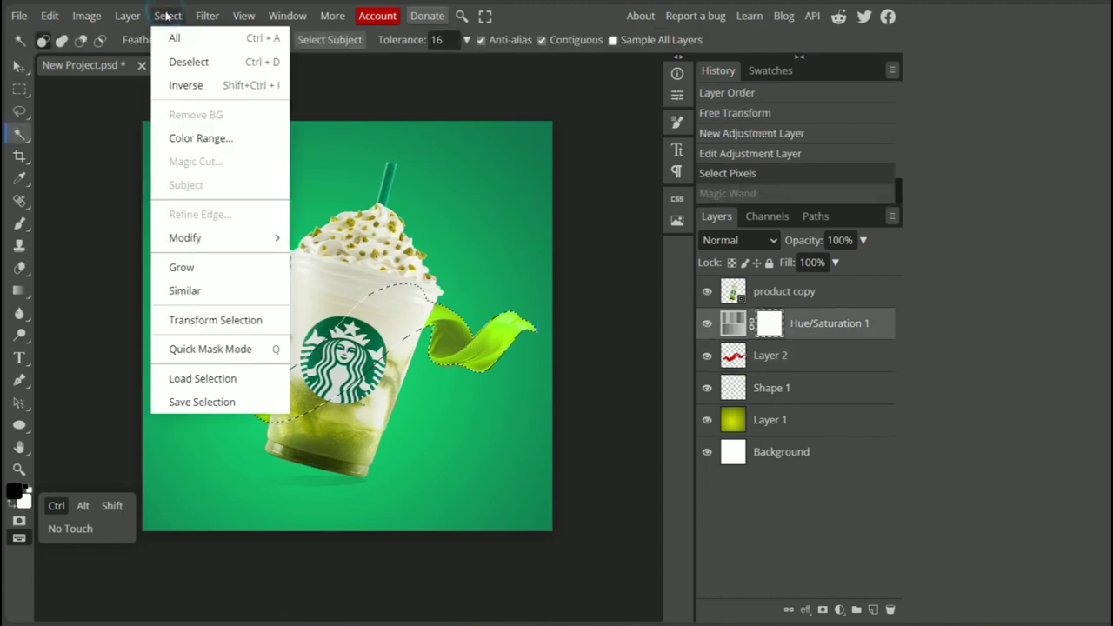
pyautogui.click(243, 87)
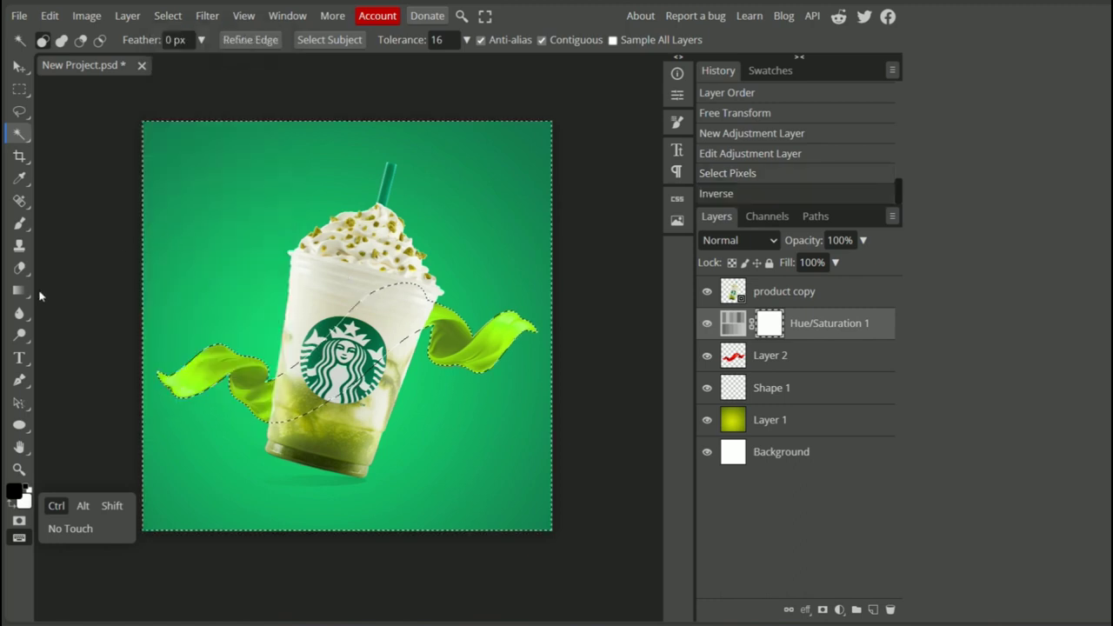
# Brush black over the area outside the ribbon on the Hue/Saturation 1 mask, limiting the recolour to the ribbon, and deselect
pyautogui.click(20, 225)
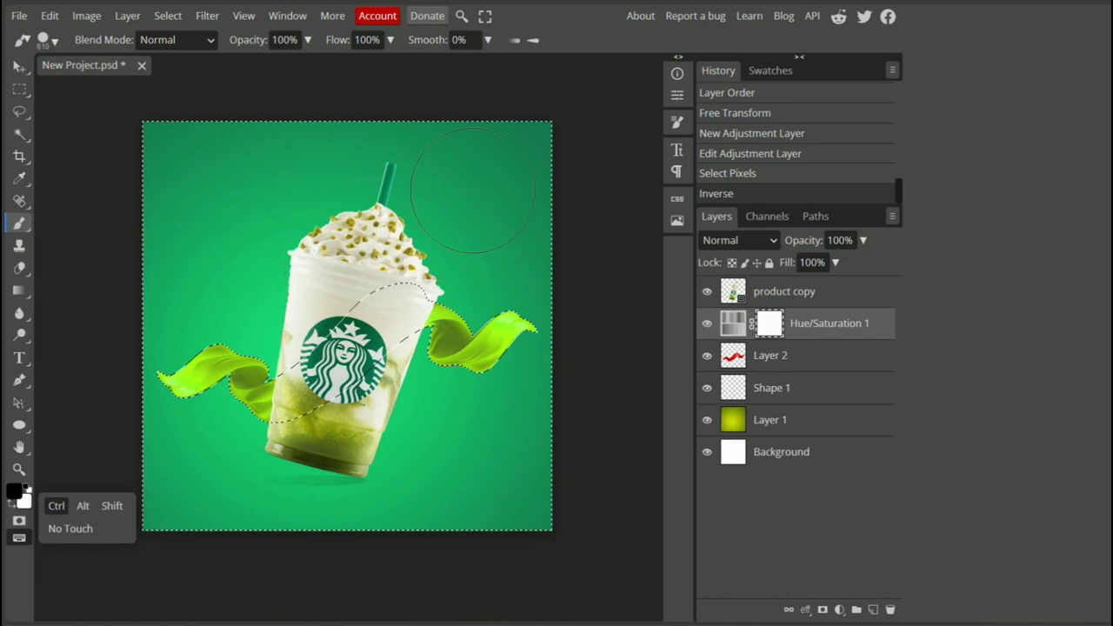
pyautogui.moveTo(383, 208); pyautogui.dragTo(239, 239)
pyautogui.moveTo(586, 154)
pyautogui.mouseDown()
pyautogui.moveTo(119, 174)
pyautogui.moveTo(527, 267)
pyautogui.moveTo(109, 340)
pyautogui.moveTo(457, 339)
pyautogui.moveTo(426, 386)
pyautogui.moveTo(130, 469)
pyautogui.moveTo(634, 409)
pyautogui.mouseUp()
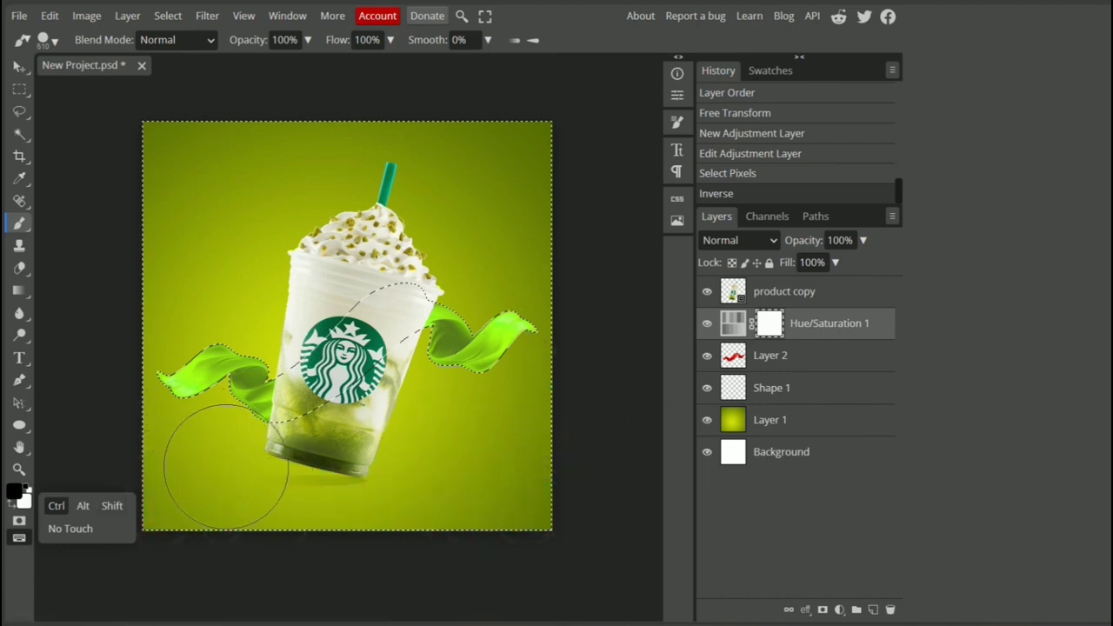
pyautogui.hotkey('ctrl', 'd')
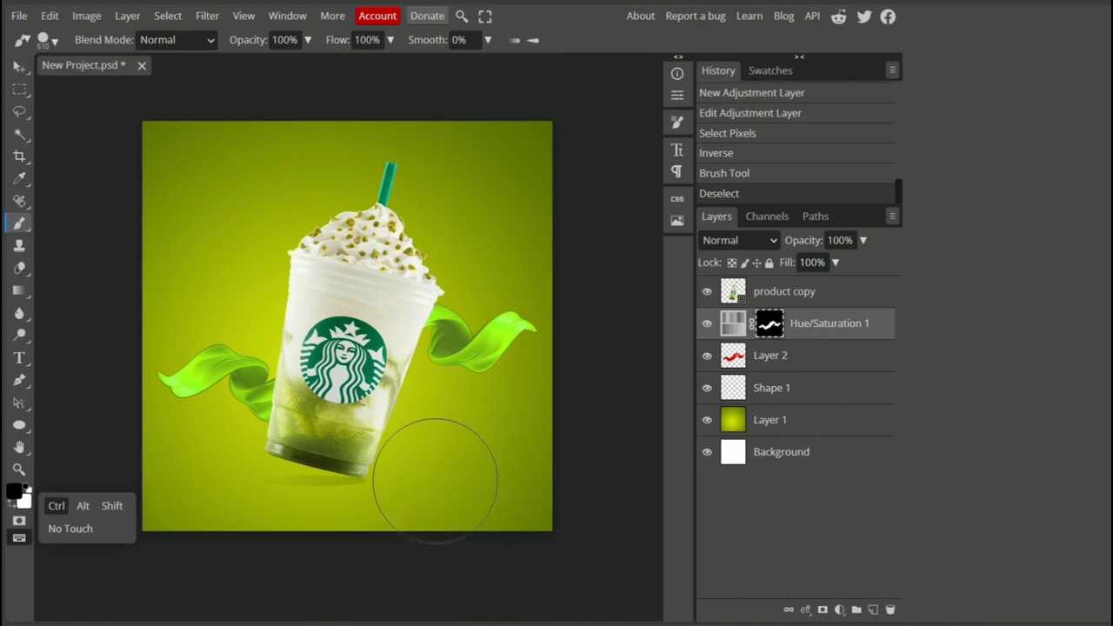
# Add a Curves adjustment above product copy and darken the image with a curve point at input 148, output 110
pyautogui.press('v')
pyautogui.click(839, 610)
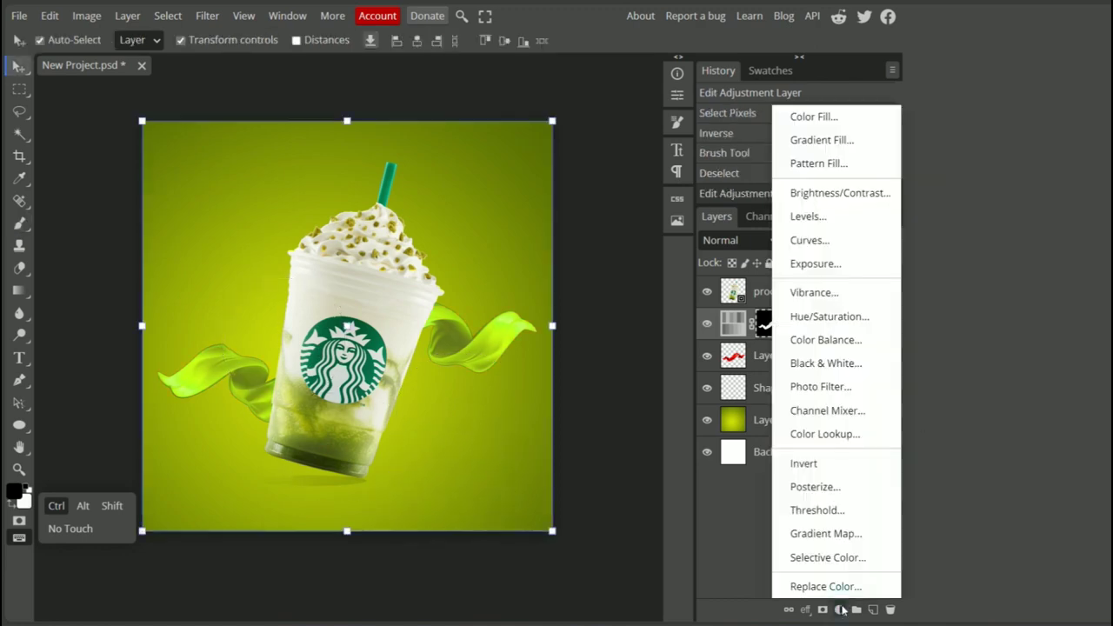
pyautogui.click(810, 240)
pyautogui.moveTo(800, 323); pyautogui.dragTo(782, 292)
pyautogui.moveTo(547, 328); pyautogui.dragTo(559, 342)
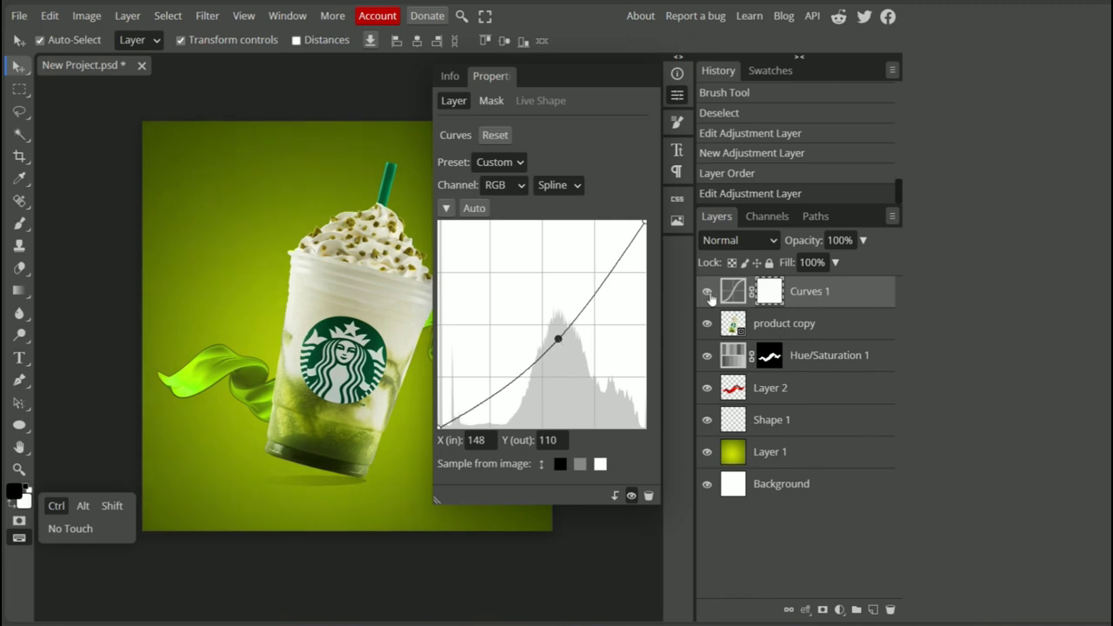
pyautogui.click(677, 97)
# Set up a soft brush with 0% hardness, 67 px size and 45% opacity for painting on the Curves 1 mask
pyautogui.click(19, 223)
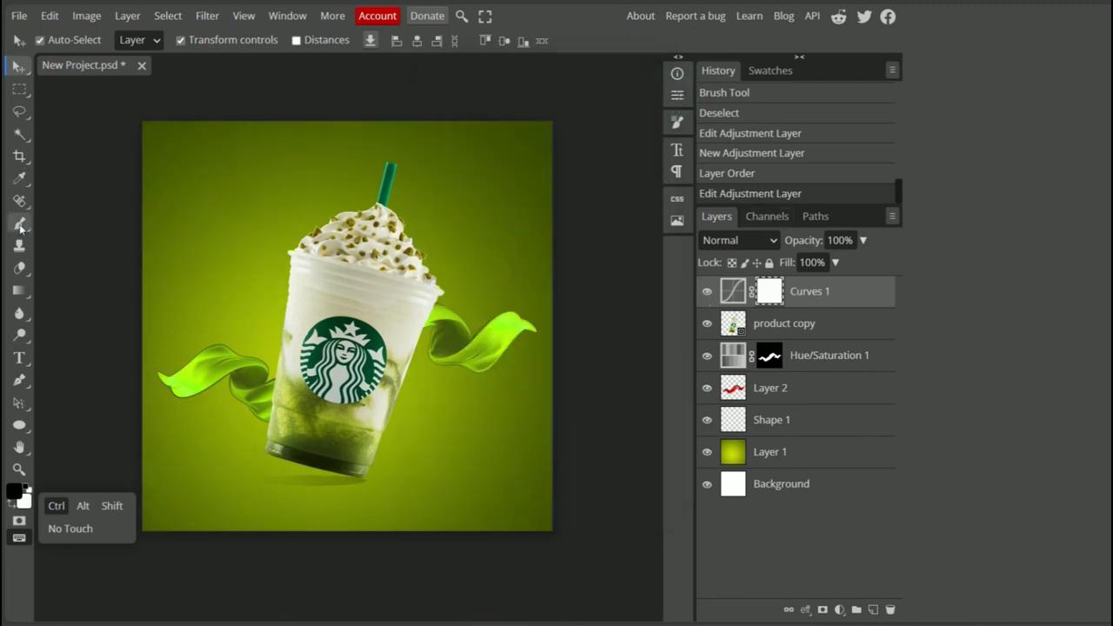
pyautogui.click(48, 39)
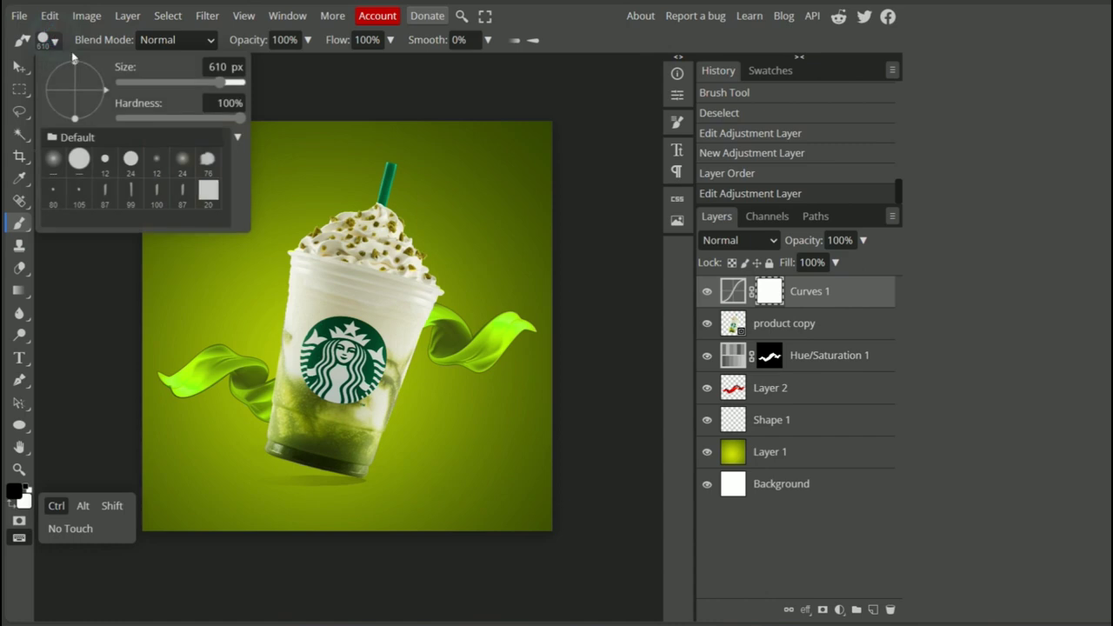
pyautogui.click(176, 82)
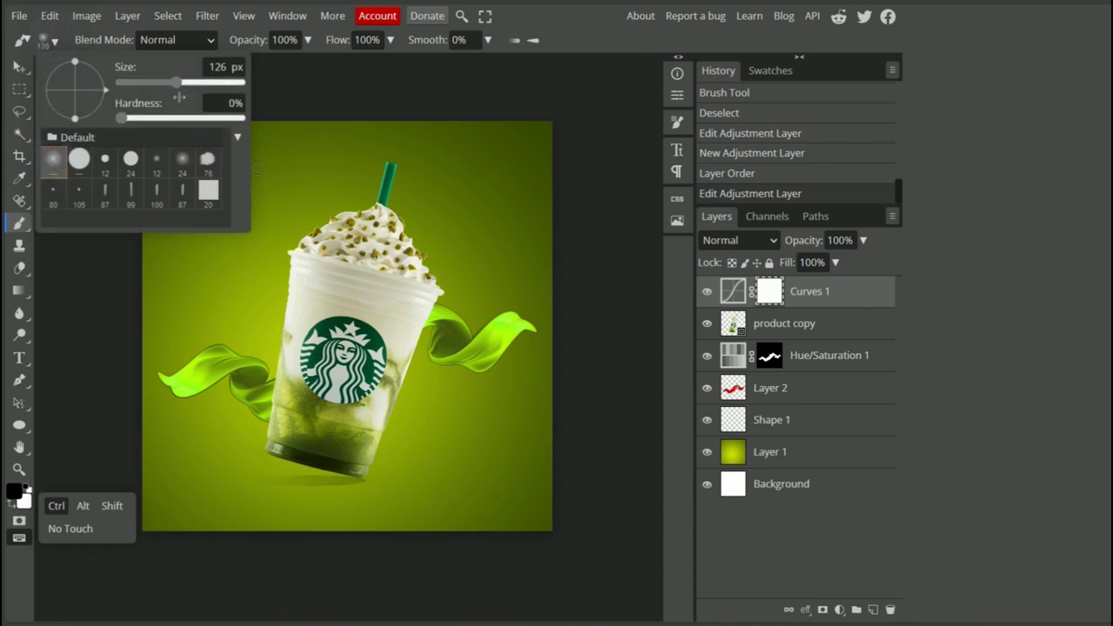
pyautogui.click(307, 40)
pyautogui.moveTo(309, 64); pyautogui.dragTo(268, 64)
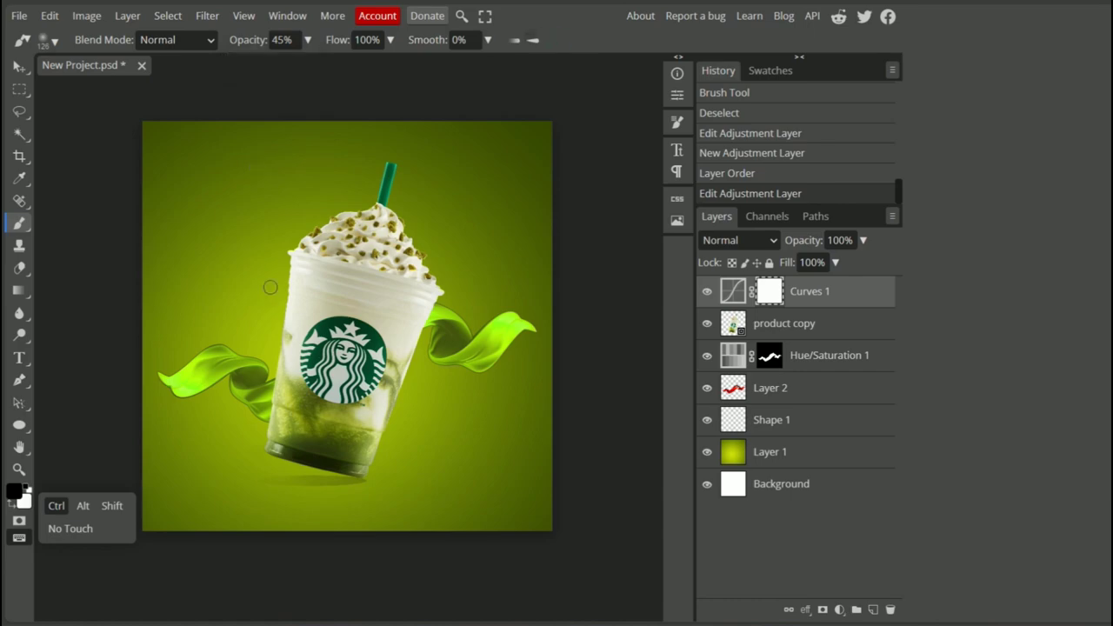
pyautogui.scroll(5, 313, 259)
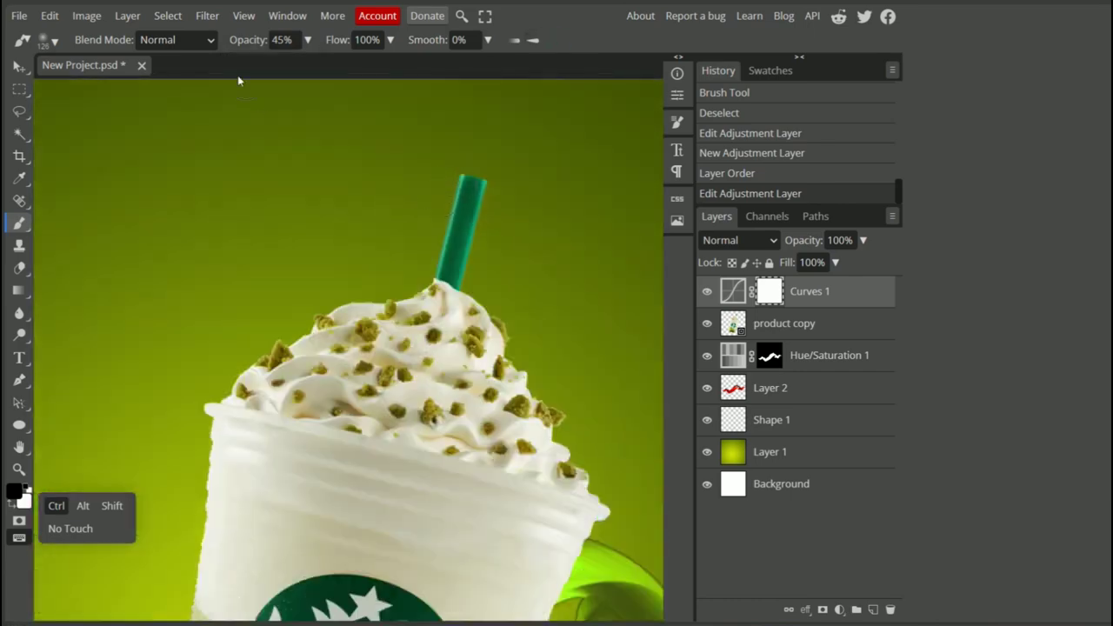
pyautogui.click(43, 40)
pyautogui.click(161, 82)
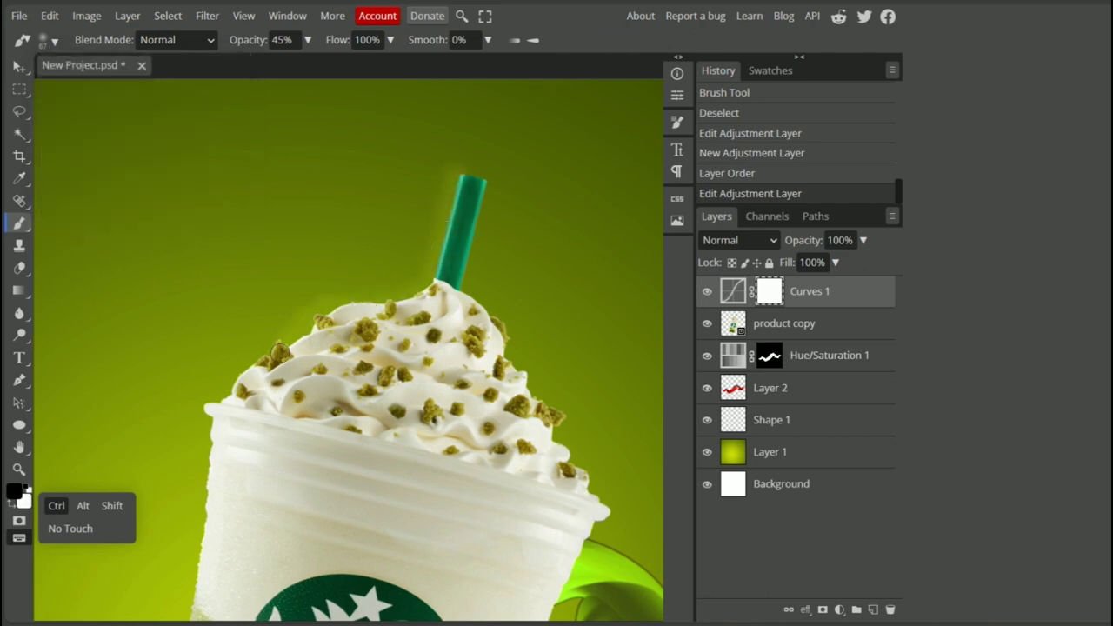
# Paint black on the Curves 1 mask along the cup's left edge, from the rim to the base, to brighten it
pyautogui.moveTo(222, 411)
pyautogui.mouseDown()
pyautogui.moveTo(208, 435)
pyautogui.moveTo(188, 499)
pyautogui.mouseUp()
pyautogui.scroll(-5, 287, 434)
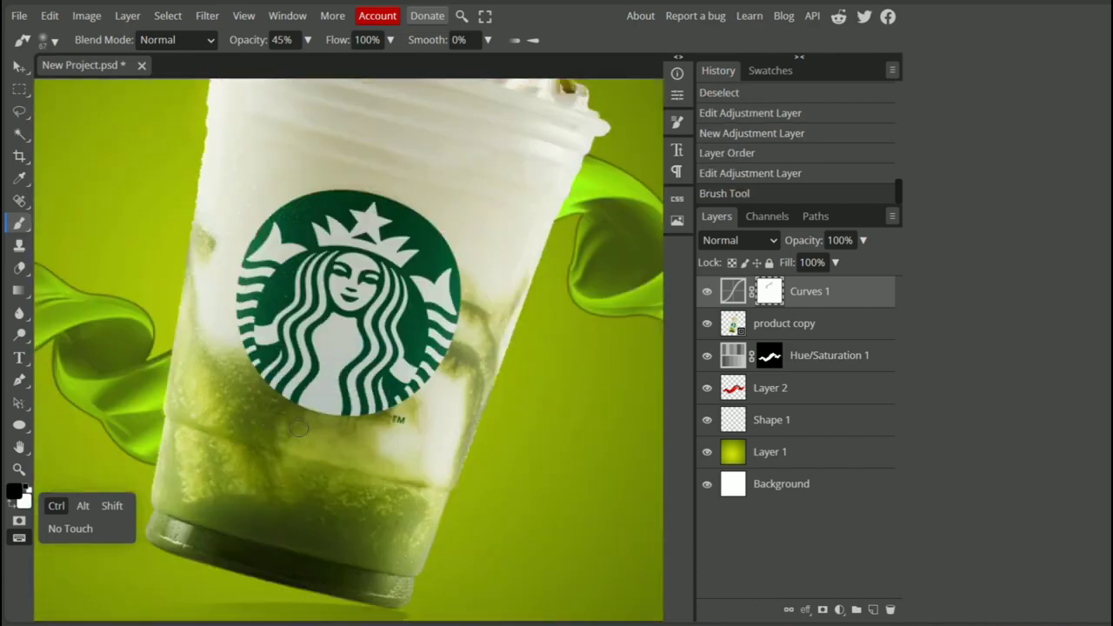
pyautogui.scroll(3, 298, 429)
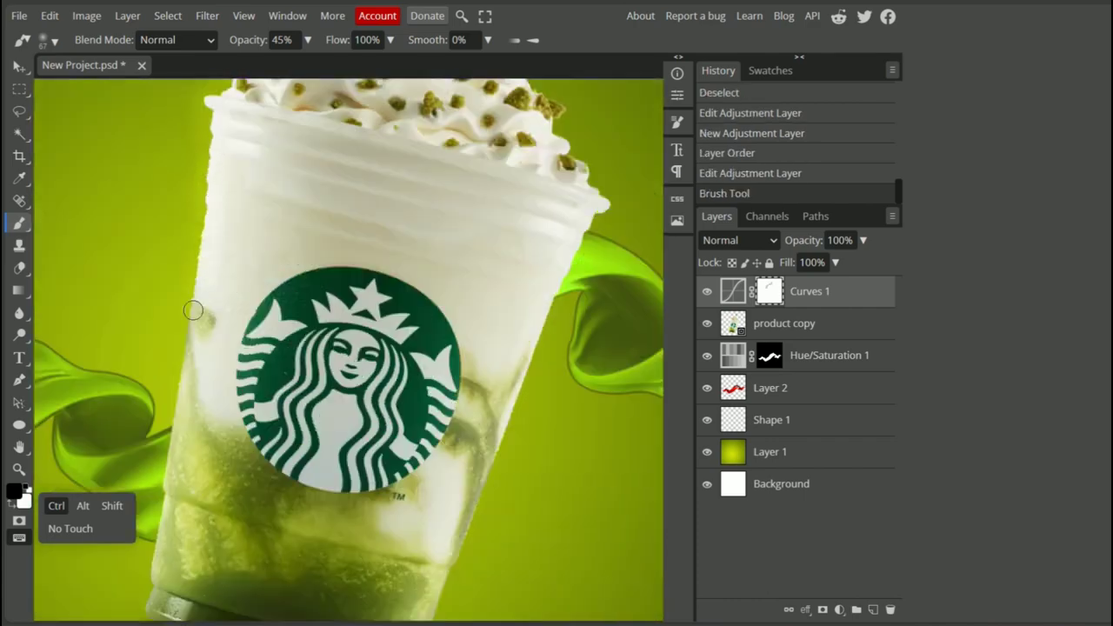
pyautogui.click(152, 602)
pyautogui.moveTo(158, 584); pyautogui.dragTo(186, 366)
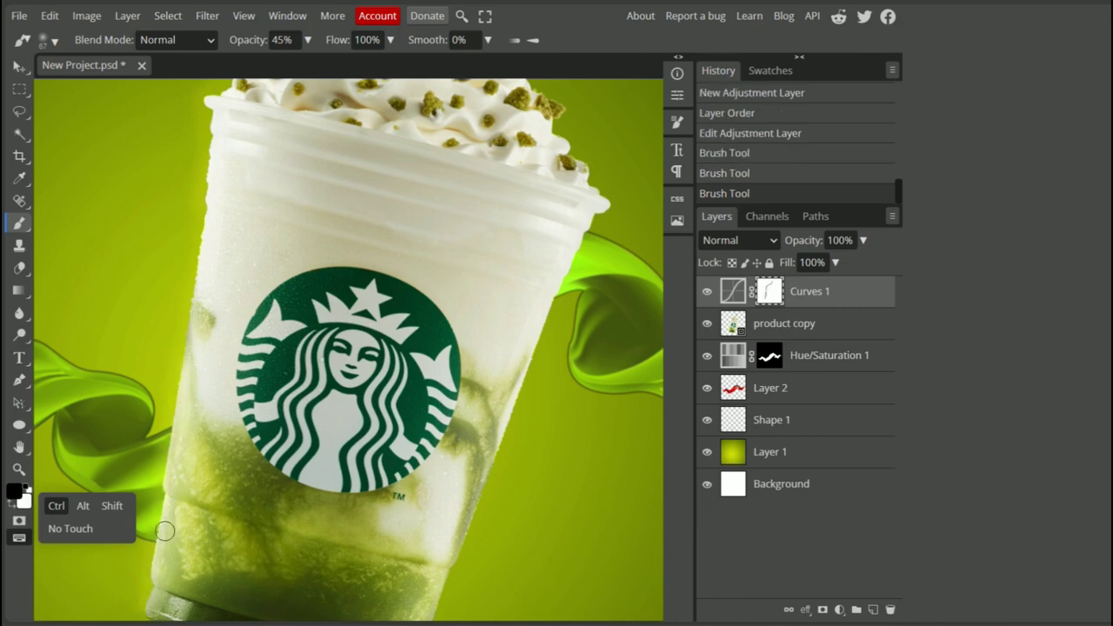
pyautogui.click(153, 605)
# Paint black on the Curves 1 mask along the cup's right edge and the right side of the whipped cream
pyautogui.scroll(-5, 294, 374)
pyautogui.moveTo(568, 116)
pyautogui.mouseDown()
pyautogui.moveTo(530, 193)
pyautogui.moveTo(465, 402)
pyautogui.moveTo(399, 518)
pyautogui.mouseUp()
pyautogui.moveTo(430, 447); pyautogui.dragTo(406, 513)
pyautogui.scroll(10, 431, 431)
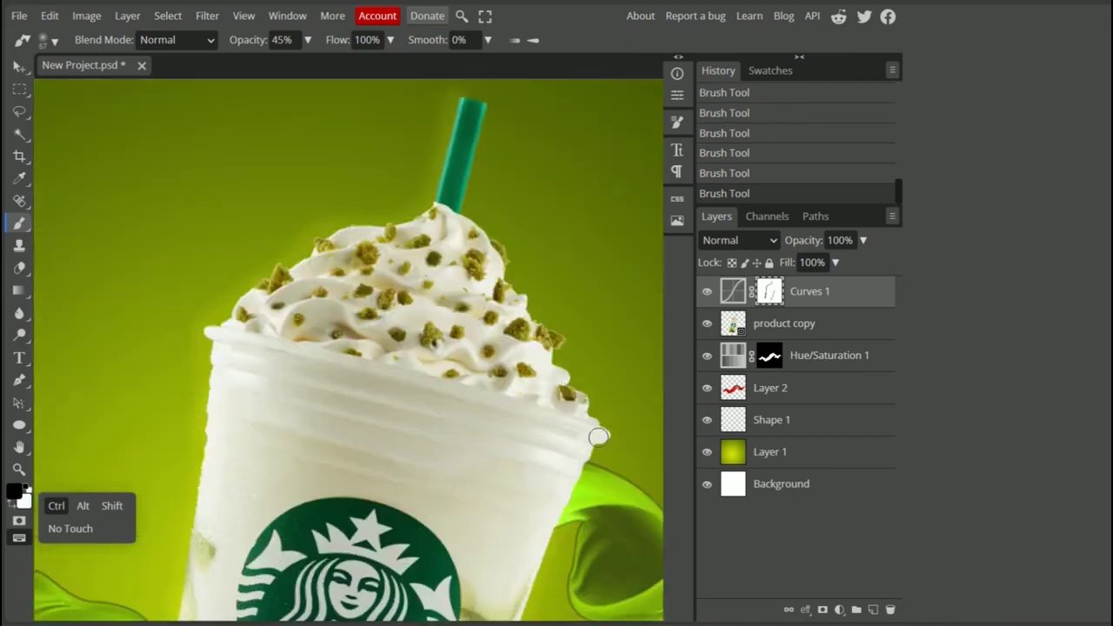
pyautogui.moveTo(574, 394); pyautogui.dragTo(506, 246)
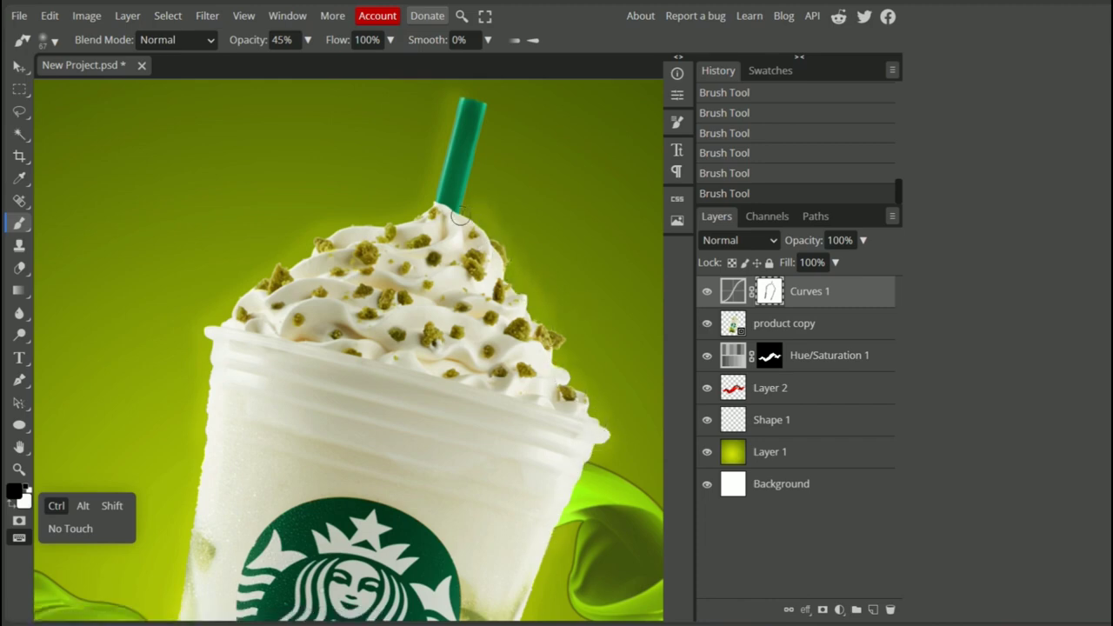
pyautogui.scroll(2, 493, 280)
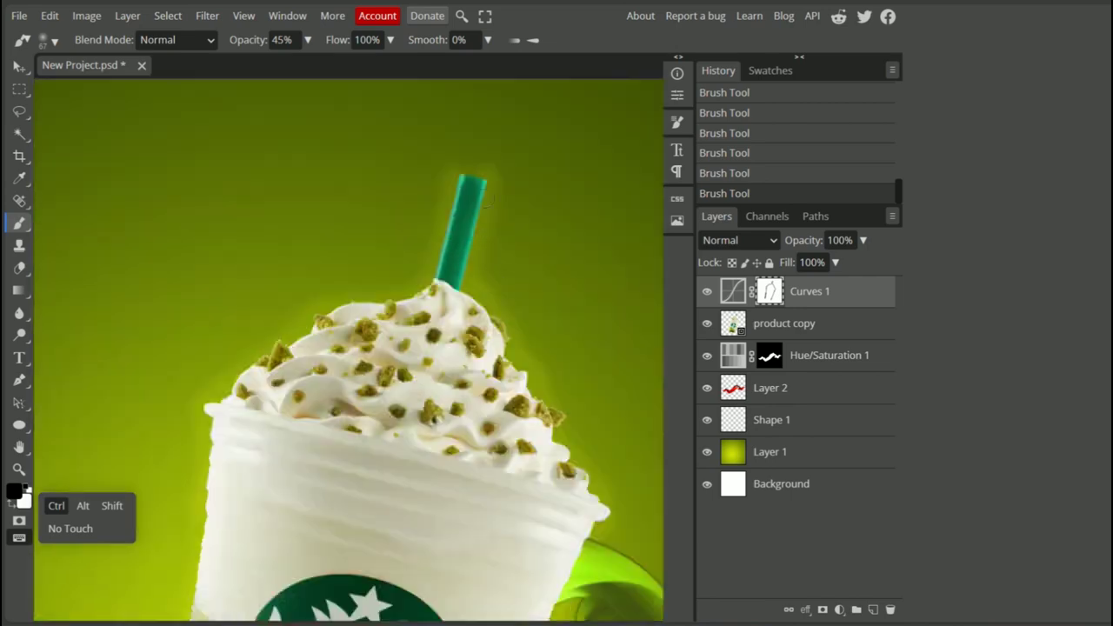
pyautogui.scroll(-4, 444, 279)
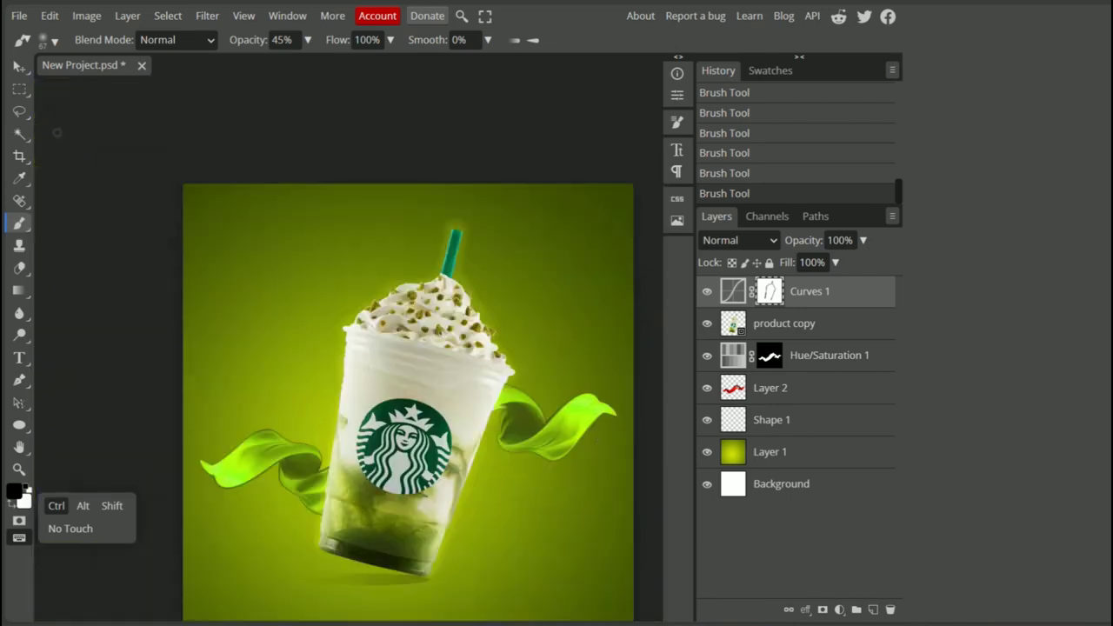
# Paint broad black strokes over the cup and straw on the Curves 1 mask with a soft 834 px brush at 34% opacity
pyautogui.click(47, 39)
pyautogui.moveTo(121, 82); pyautogui.dragTo(209, 82)
pyautogui.click(307, 39)
pyautogui.moveTo(278, 62); pyautogui.dragTo(269, 63)
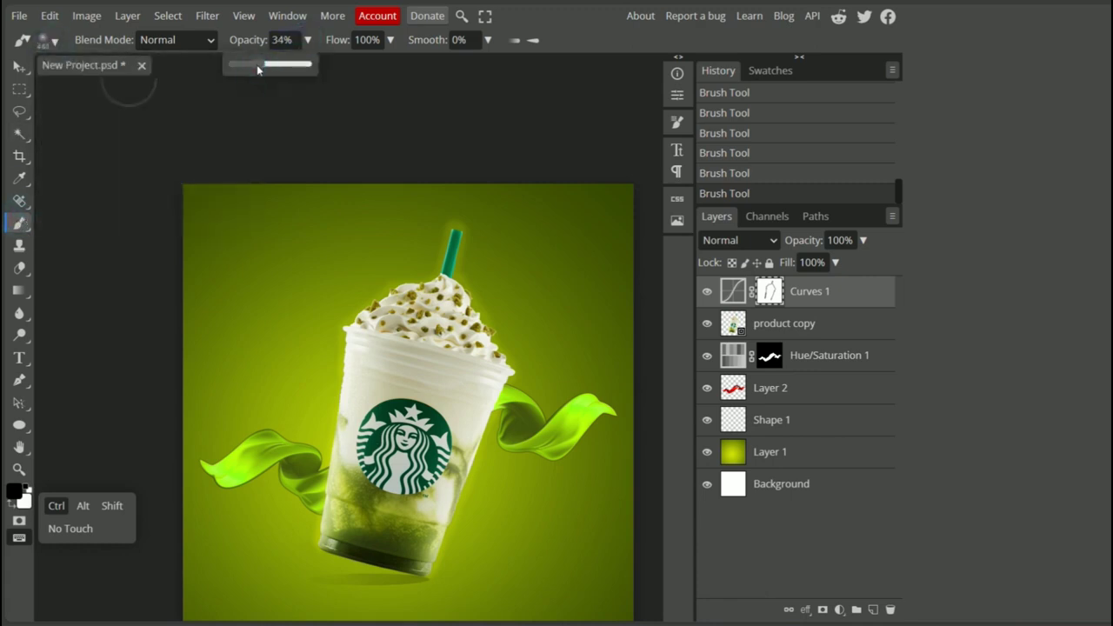
pyautogui.click(47, 39)
pyautogui.moveTo(209, 82); pyautogui.dragTo(235, 87)
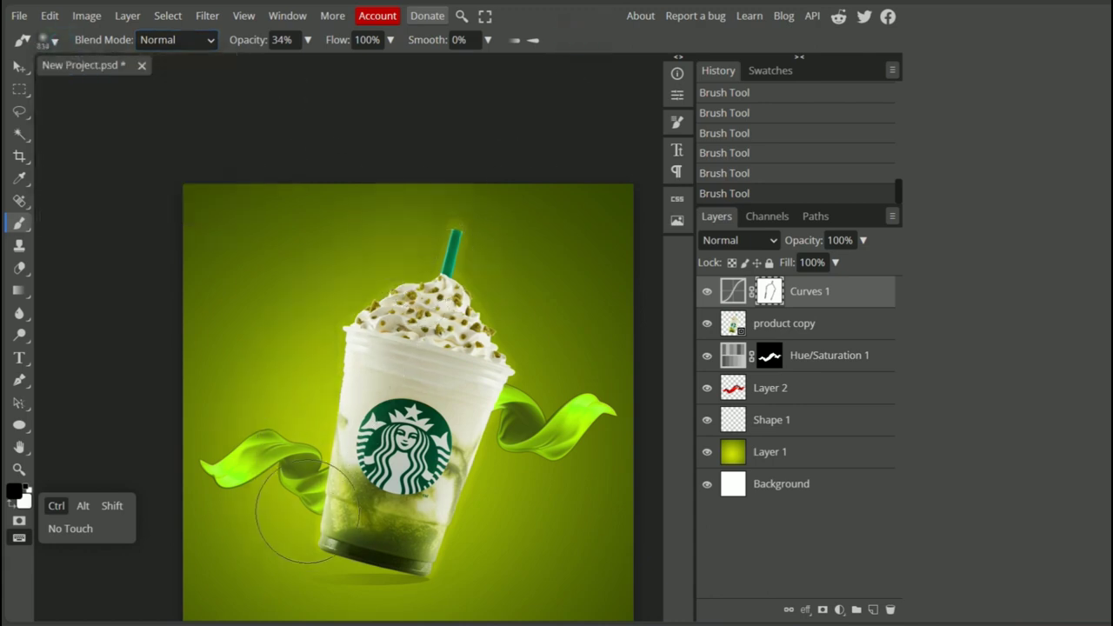
pyautogui.moveTo(324, 553); pyautogui.dragTo(437, 537)
pyautogui.moveTo(447, 263)
pyautogui.mouseDown()
pyautogui.moveTo(426, 261)
pyautogui.moveTo(452, 254)
pyautogui.mouseUp()
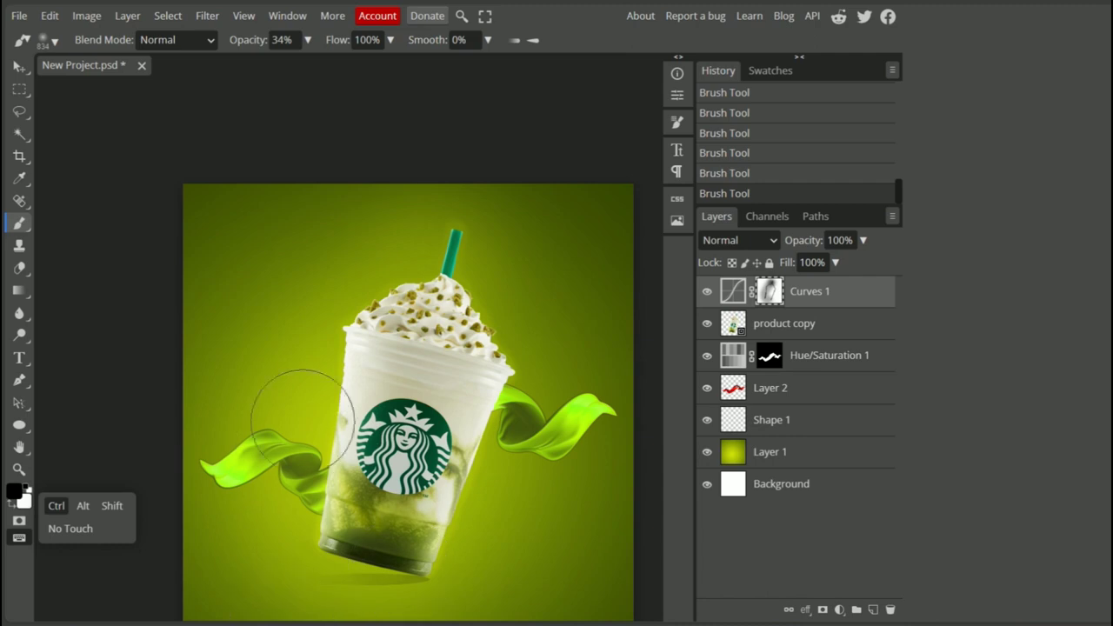
# Paint a faint black stroke down the cup's right edge on the Curves 1 mask at 6% brush opacity
pyautogui.click(307, 39)
pyautogui.moveTo(257, 63); pyautogui.dragTo(236, 63)
pyautogui.moveTo(524, 411); pyautogui.dragTo(435, 573)
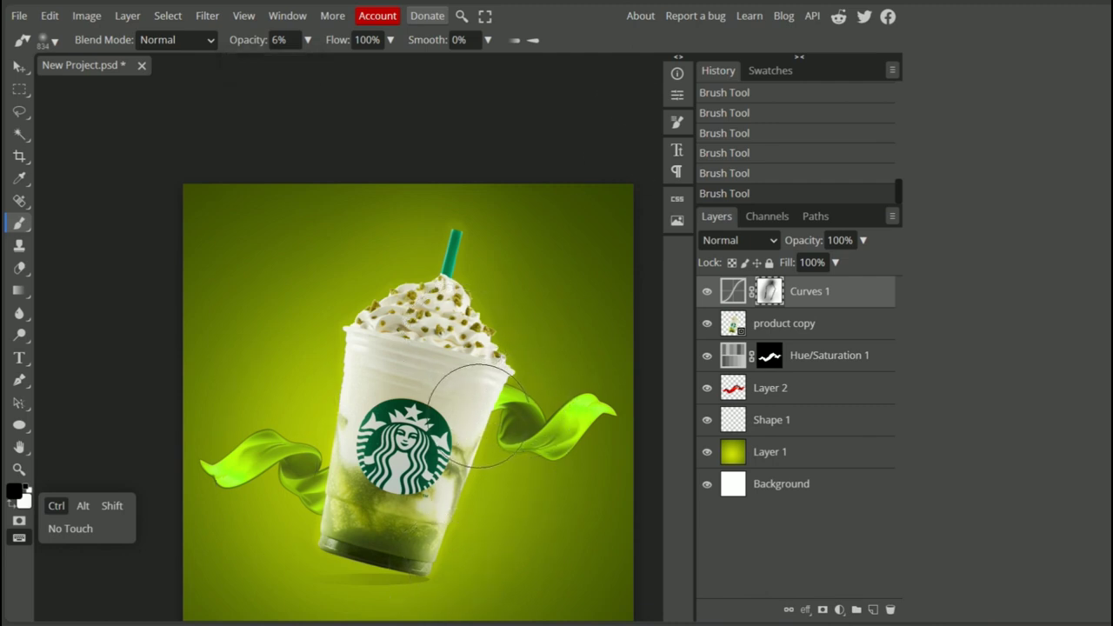
pyautogui.scroll(-1, 437, 437)
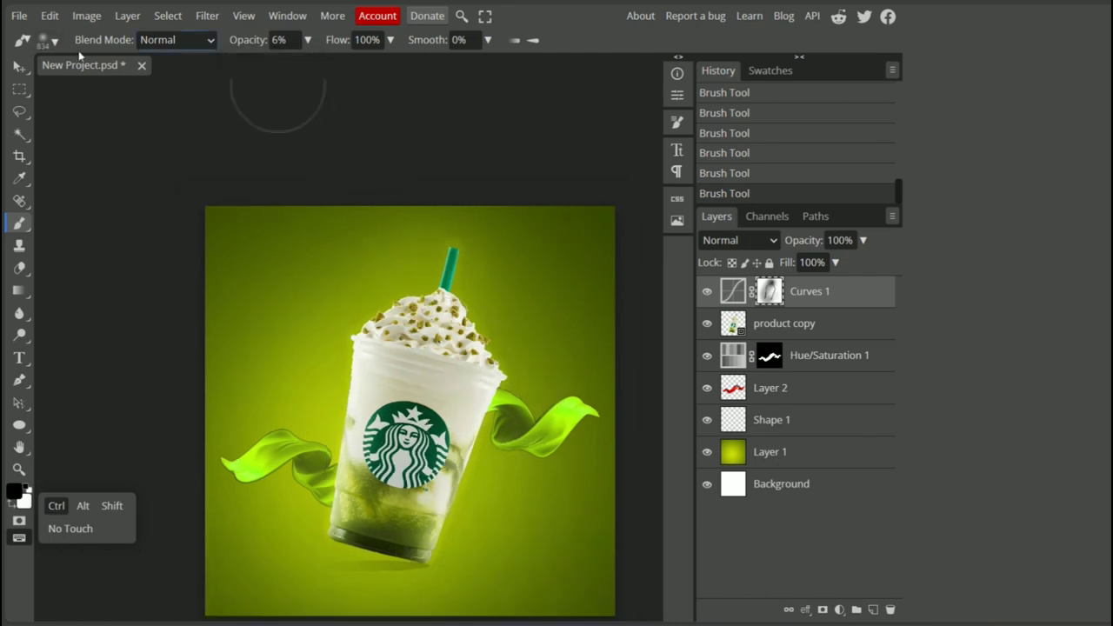
pyautogui.click(18, 66)
pyautogui.scroll(-2, 318, 290)
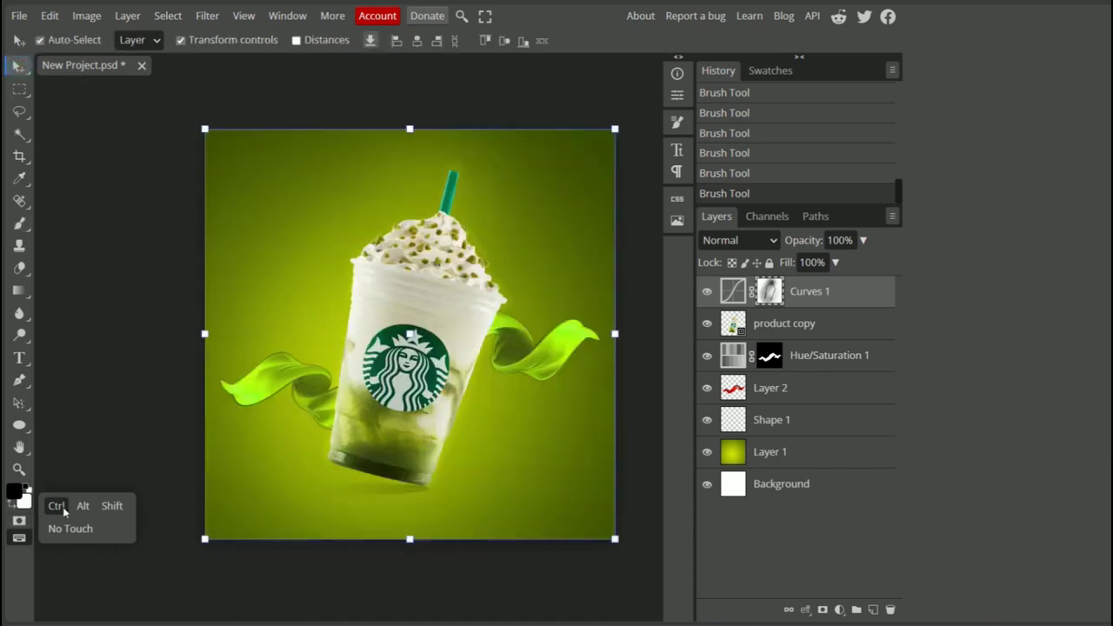
pyautogui.click(19, 540)
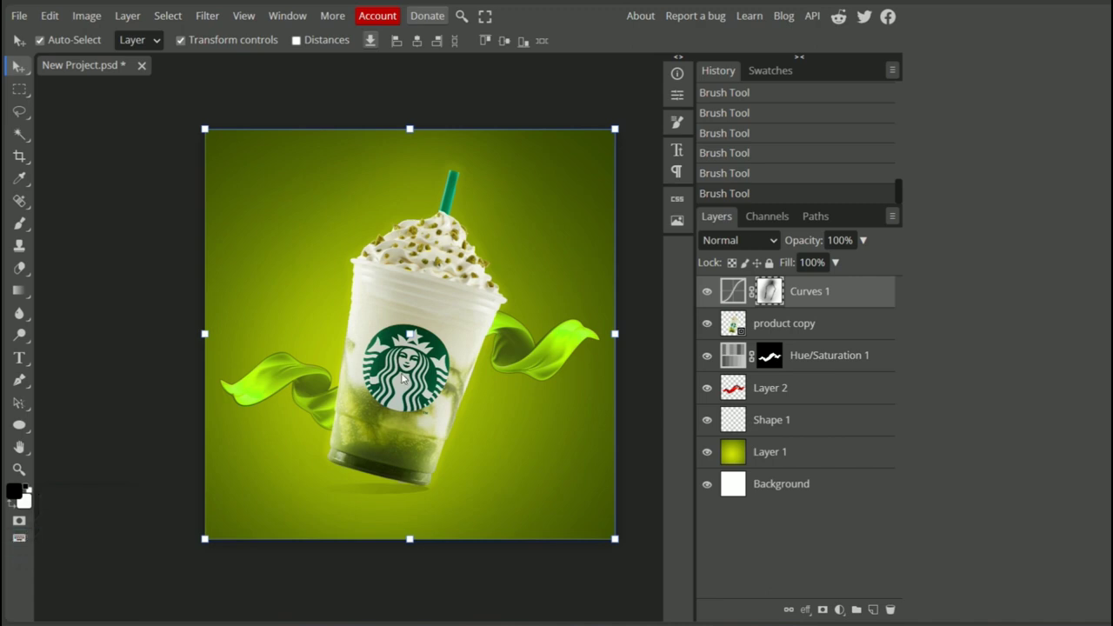
# Place the kiwi 1 image over the cup, slightly reduced and shifted toward the canvas's left side
pyautogui.click(18, 16)
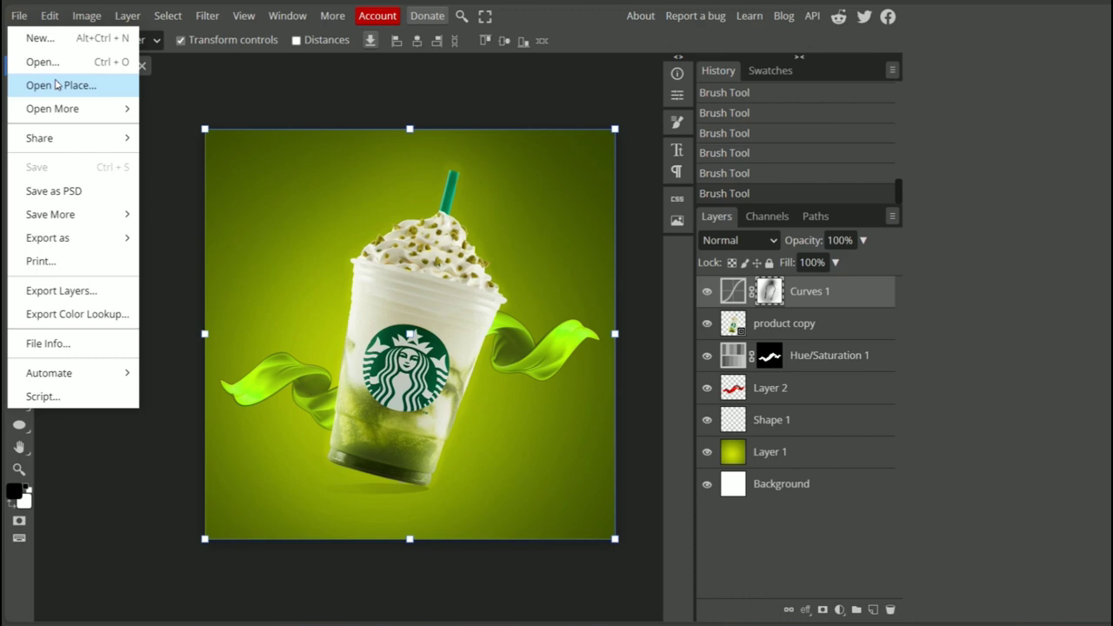
pyautogui.click(74, 85)
pyautogui.click(187, 58)
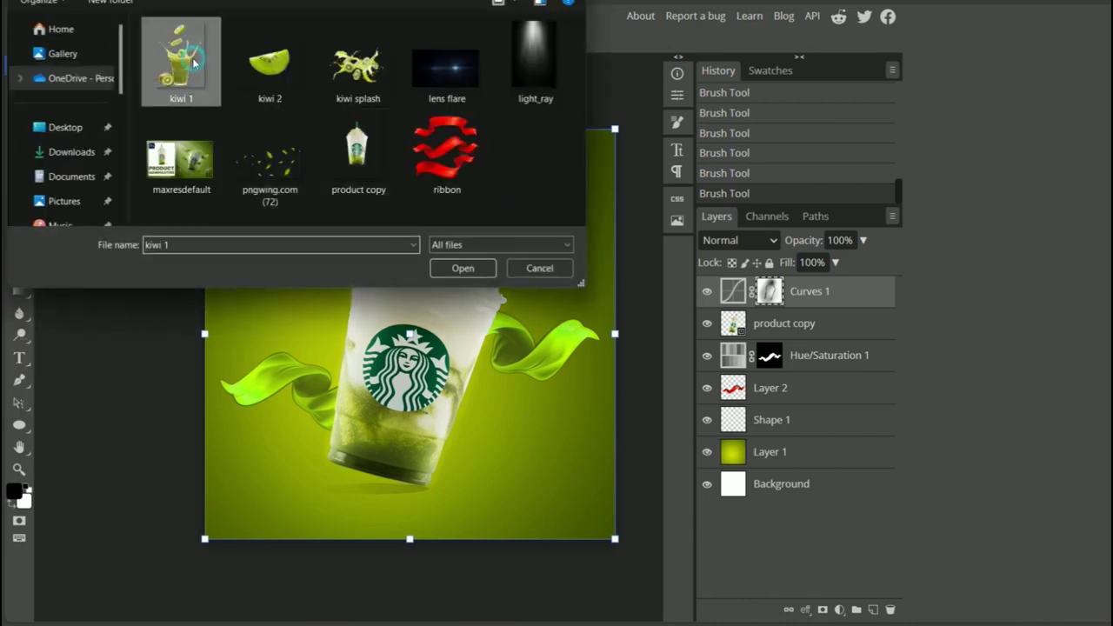
pyautogui.doubleClick(193, 59)
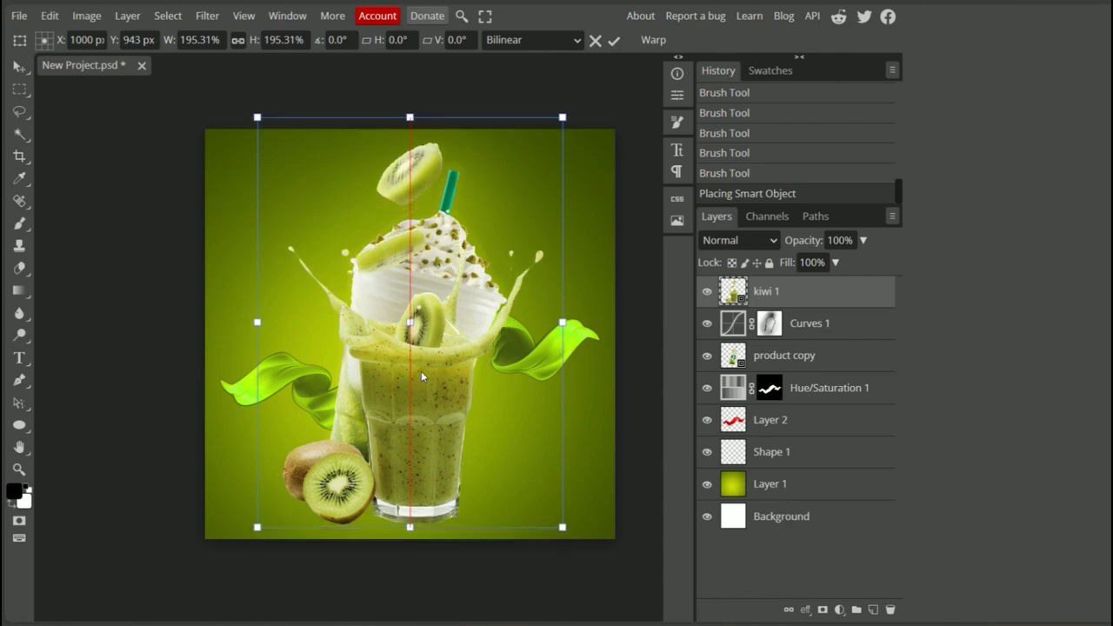
# Lasso the topmost floating kiwi slice of the kiwi 1 image and copy it onto its own layer
pyautogui.click(19, 112)
pyautogui.click(67, 113)
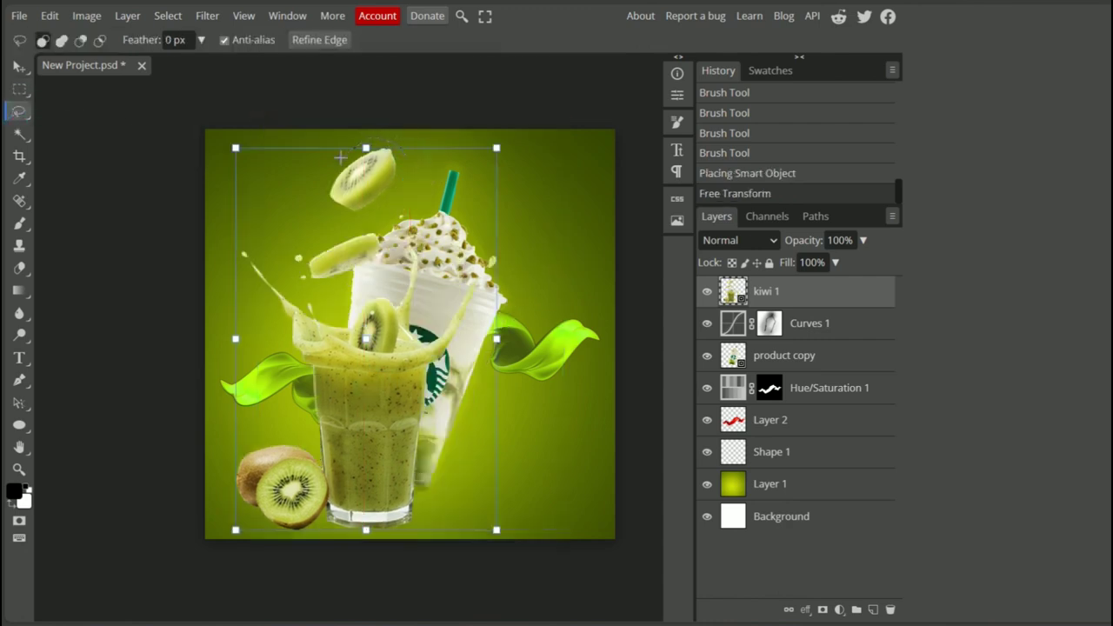
pyautogui.moveTo(319, 196)
pyautogui.mouseDown()
pyautogui.moveTo(343, 210)
pyautogui.moveTo(383, 203)
pyautogui.mouseUp()
pyautogui.moveTo(401, 150); pyautogui.dragTo(399, 149)
pyautogui.click(50, 16)
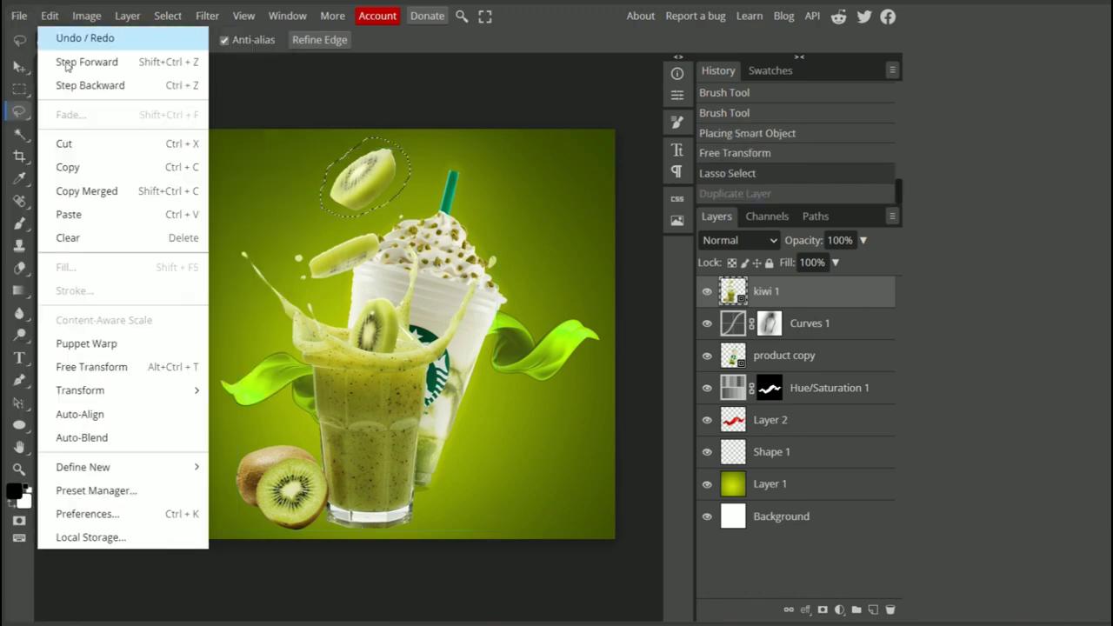
pyautogui.click(68, 167)
pyautogui.click(59, 16)
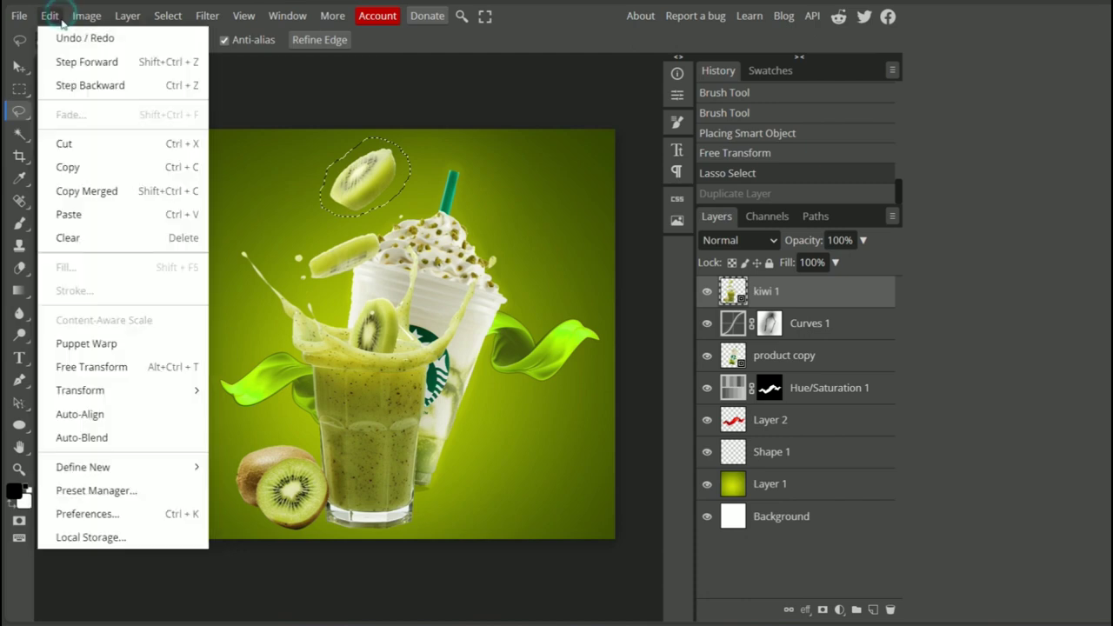
pyautogui.click(69, 214)
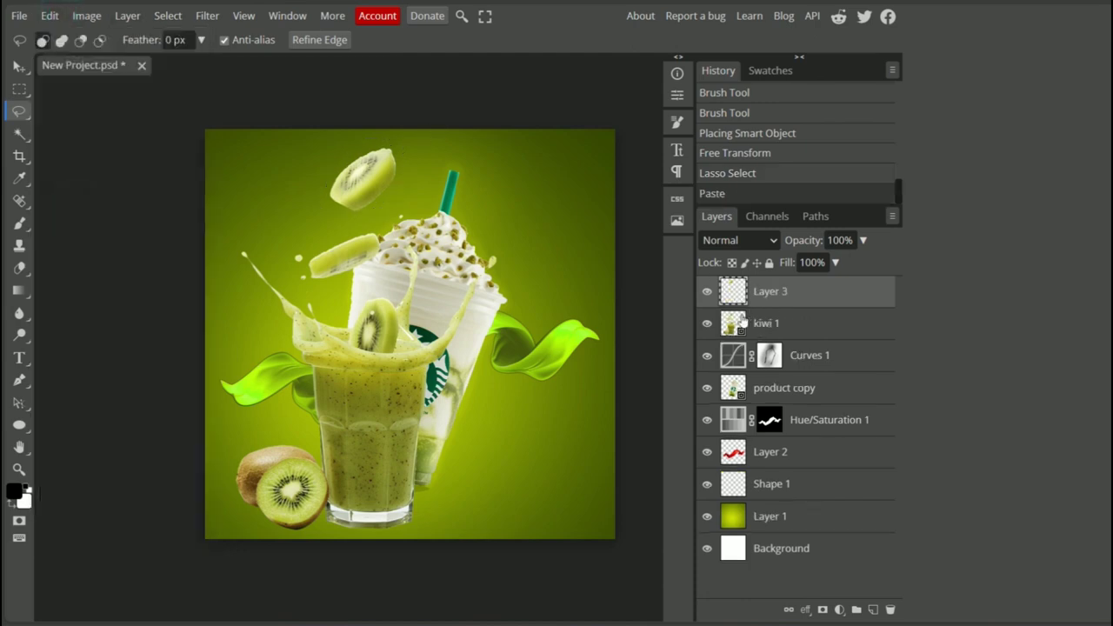
# Lasso the second floating slice on the kiwi 1 layer, copy it onto its own layer, and hide kiwi 1
pyautogui.click(706, 323)
pyautogui.click(707, 323)
pyautogui.click(796, 331)
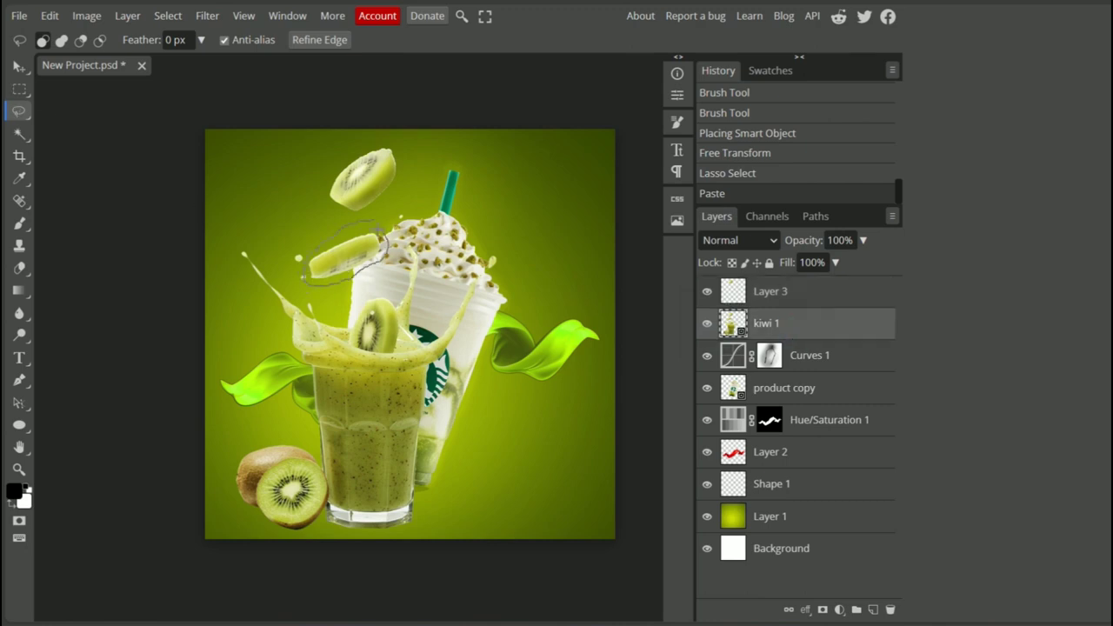
pyautogui.moveTo(381, 228); pyautogui.dragTo(383, 231)
pyautogui.click(49, 16)
pyautogui.click(70, 214)
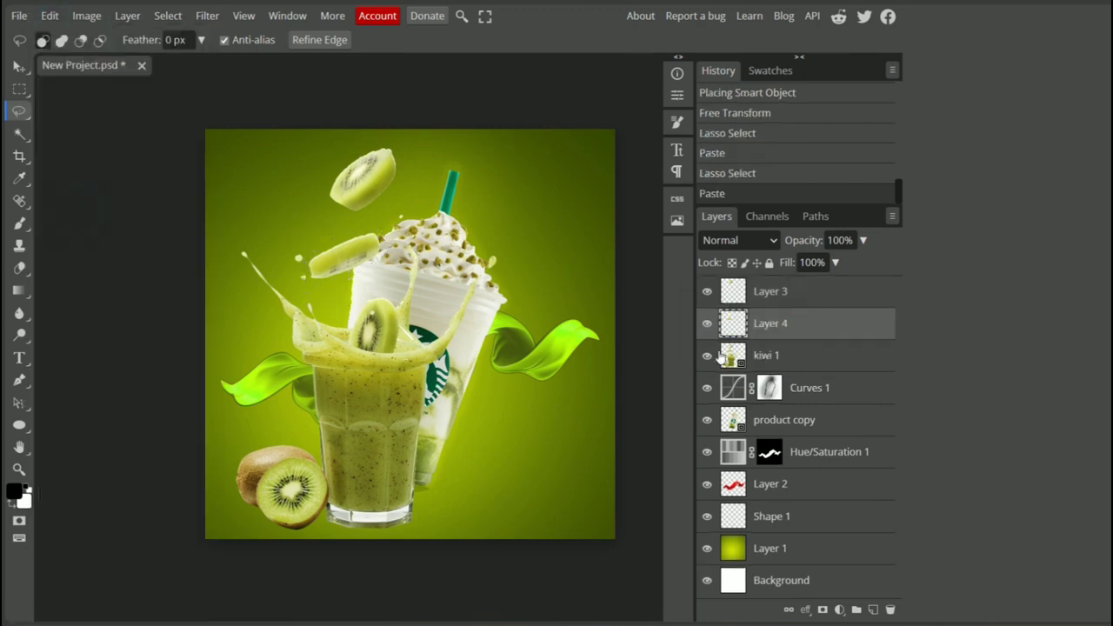
pyautogui.click(707, 355)
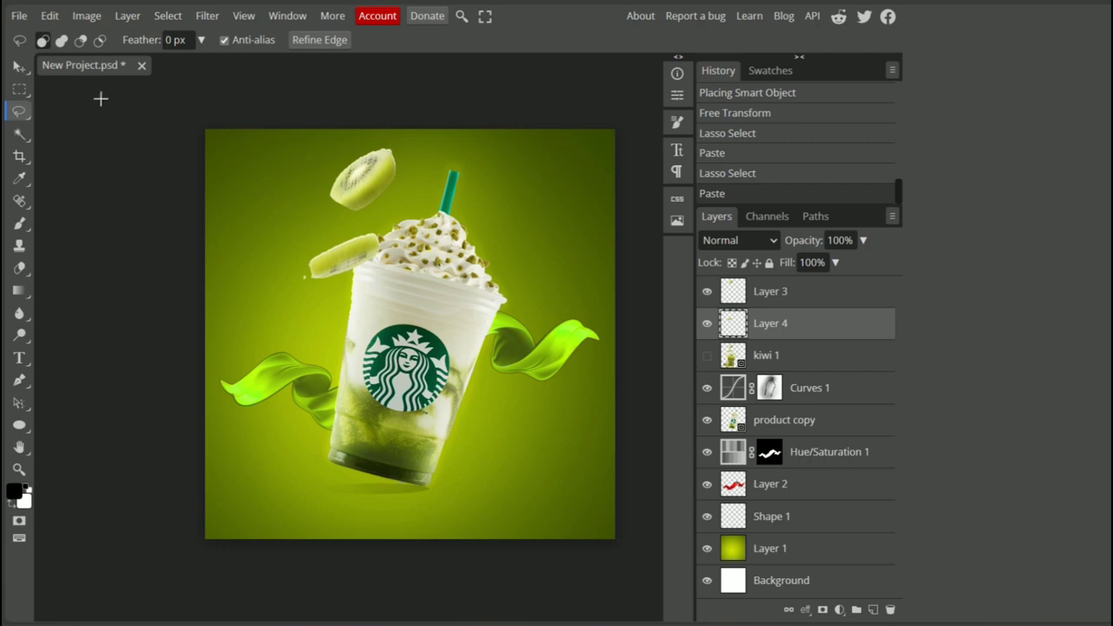
# Rotate the Layer 4 kiwi slice steeper and move it just left of the whipped cream
pyautogui.click(19, 67)
pyautogui.hotkey('ctrl', 't')
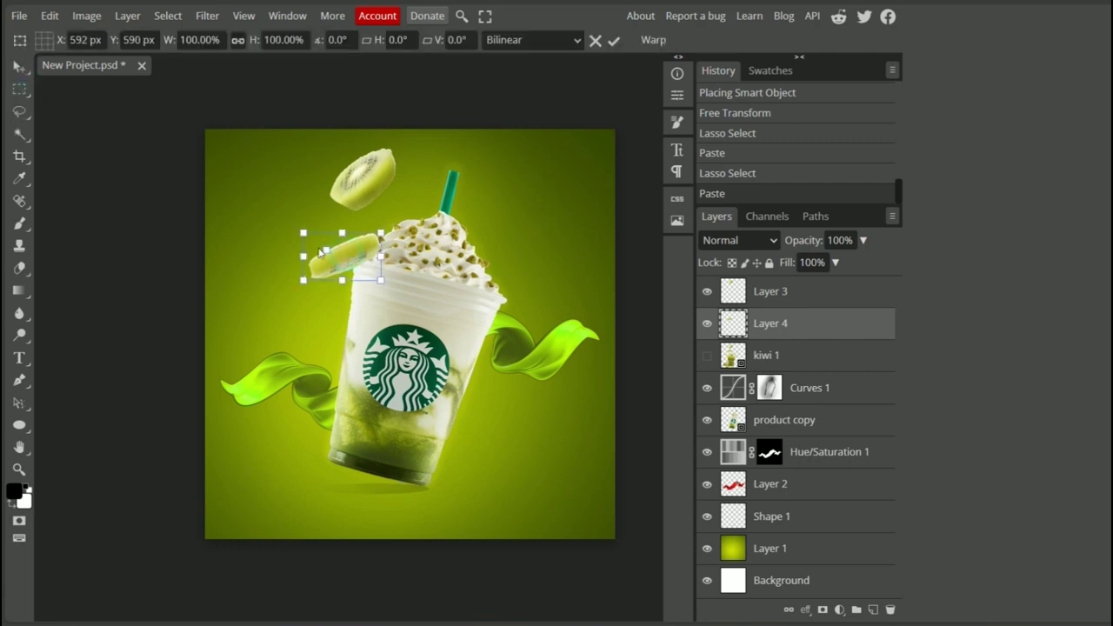
pyautogui.moveTo(328, 254)
pyautogui.mouseDown()
pyautogui.moveTo(346, 261)
pyautogui.moveTo(332, 217)
pyautogui.moveTo(333, 254)
pyautogui.mouseUp()
# Apply a slight Gaussian Blur to the Layer 4 kiwi slice beside the whipped cream
pyautogui.click(207, 16)
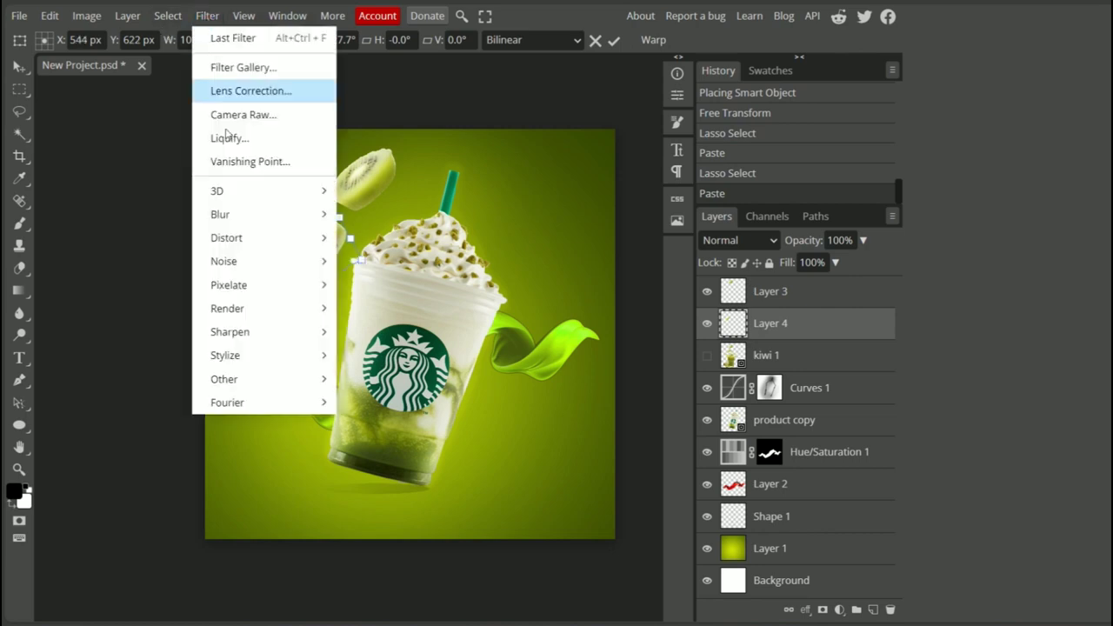
pyautogui.moveTo(241, 215)
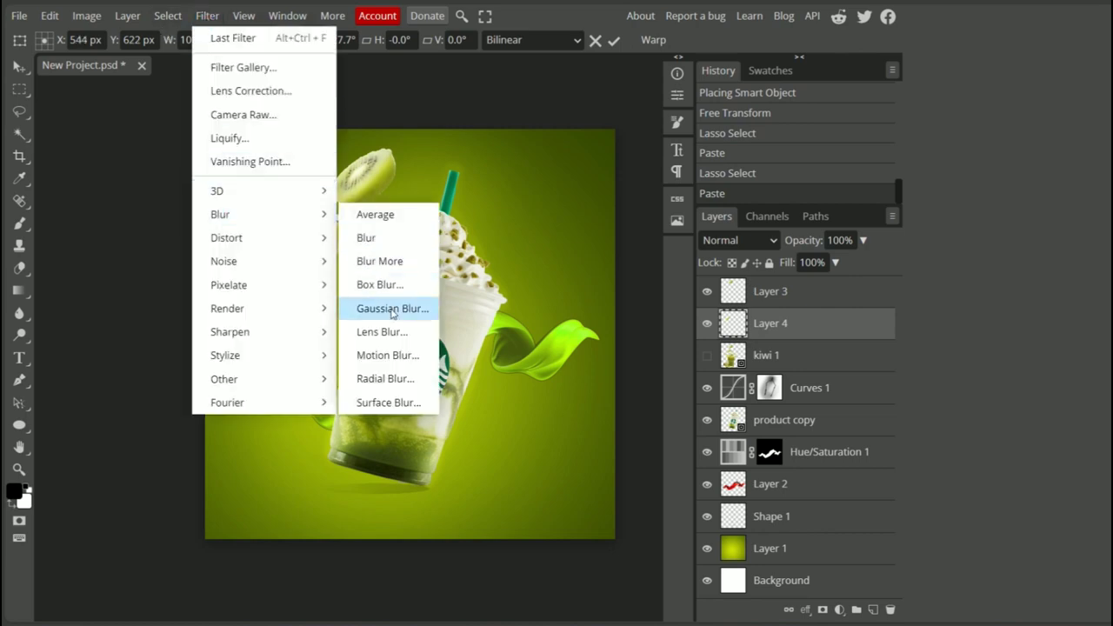
pyautogui.click(392, 309)
pyautogui.moveTo(255, 143); pyautogui.dragTo(667, 106)
pyautogui.moveTo(592, 150); pyautogui.dragTo(588, 150)
pyautogui.click(830, 128)
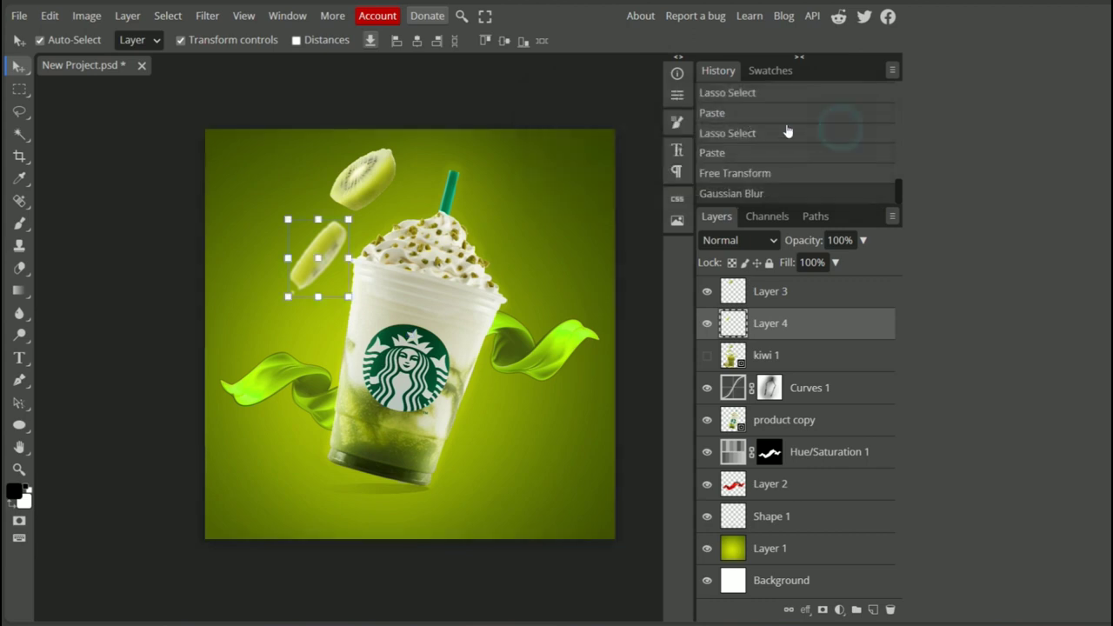
# Move the Layer 3 kiwi slice to the canvas's lower-right corner and enlarge it to 180.67%
pyautogui.click(367, 175)
pyautogui.moveTo(372, 178); pyautogui.dragTo(624, 539)
pyautogui.moveTo(584, 487); pyautogui.dragTo(585, 497)
pyautogui.moveTo(505, 434); pyautogui.dragTo(503, 432)
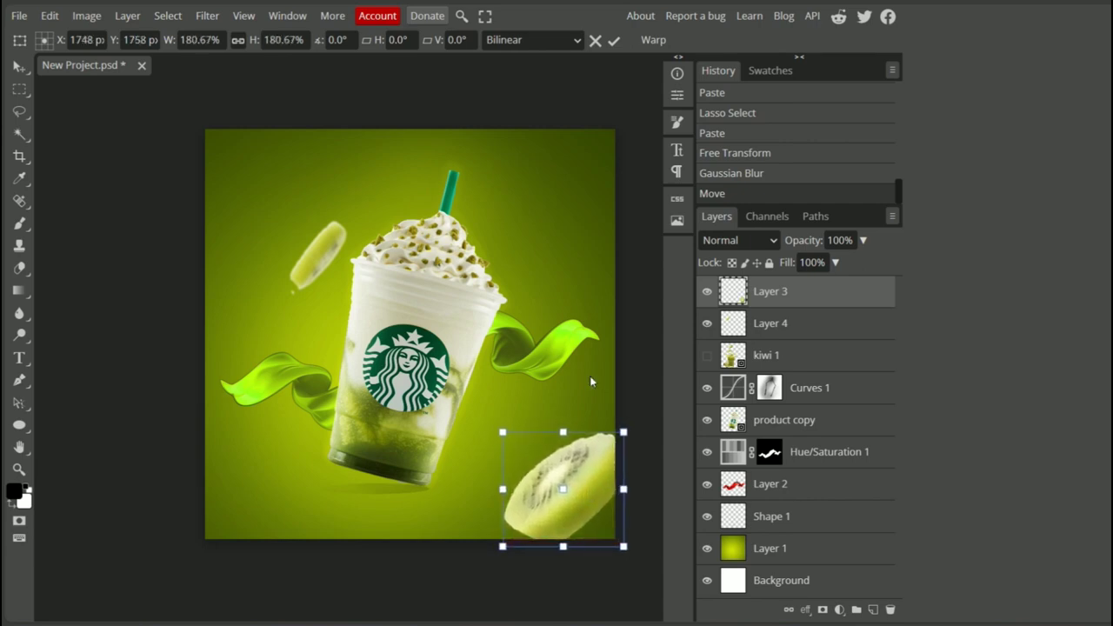
# Add a Curves adjustment layer on top and darken the midtones with a point at input 148, output 117
pyautogui.click(839, 610)
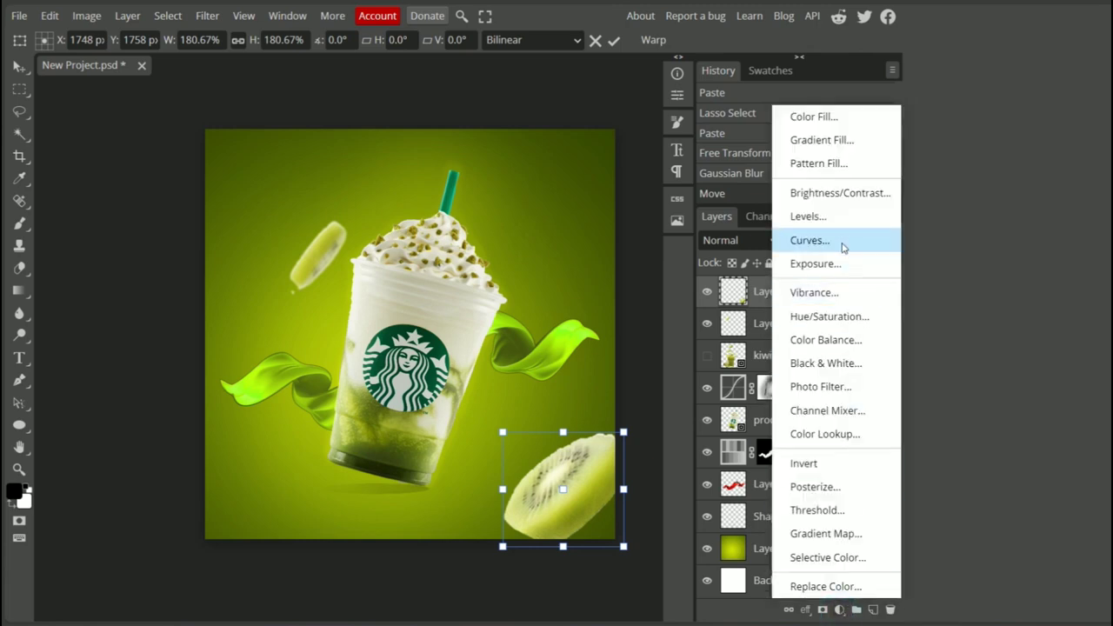
pyautogui.click(833, 242)
pyautogui.moveTo(544, 331); pyautogui.dragTo(560, 339)
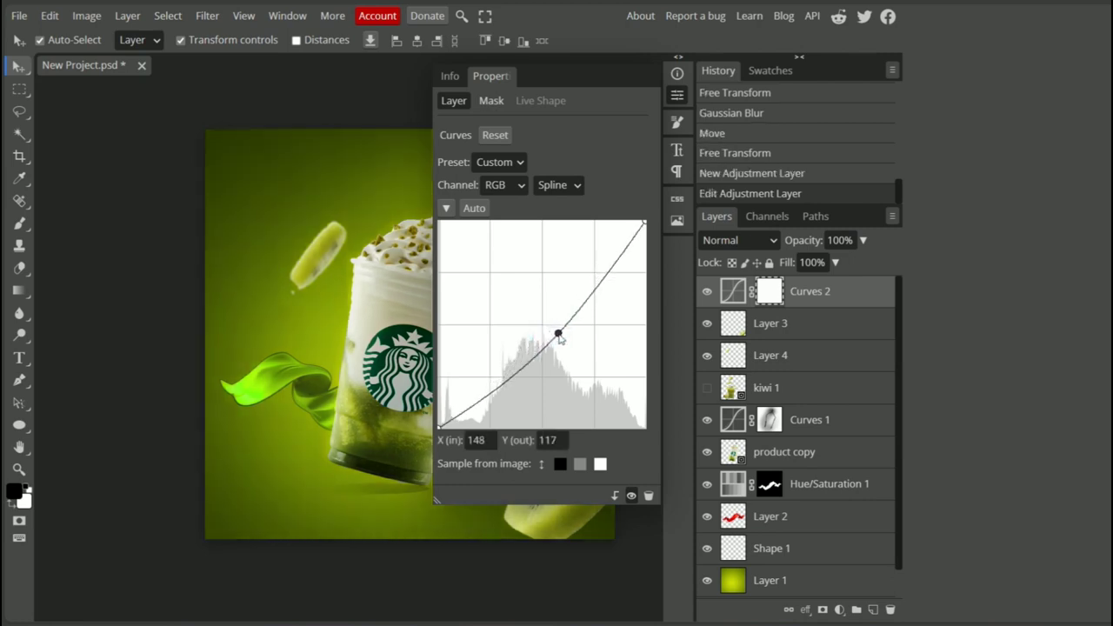
pyautogui.click(677, 95)
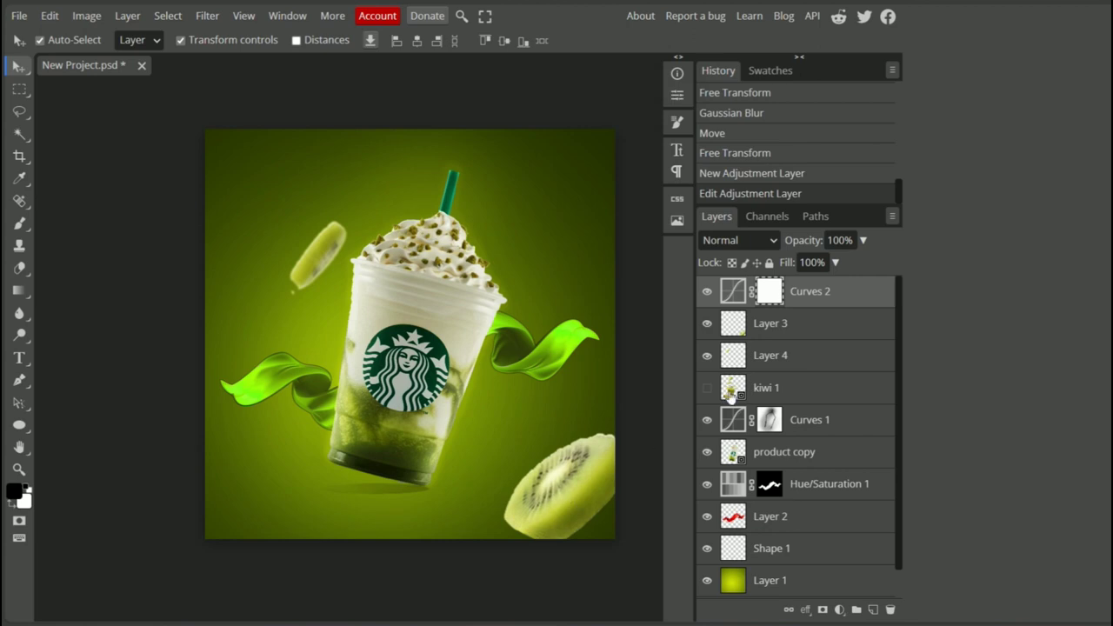
# Apply a 7.2 px Gaussian Blur to the large Layer 3 kiwi slice in the lower-right corner
pyautogui.click(575, 478)
pyautogui.scroll(1, 557, 522)
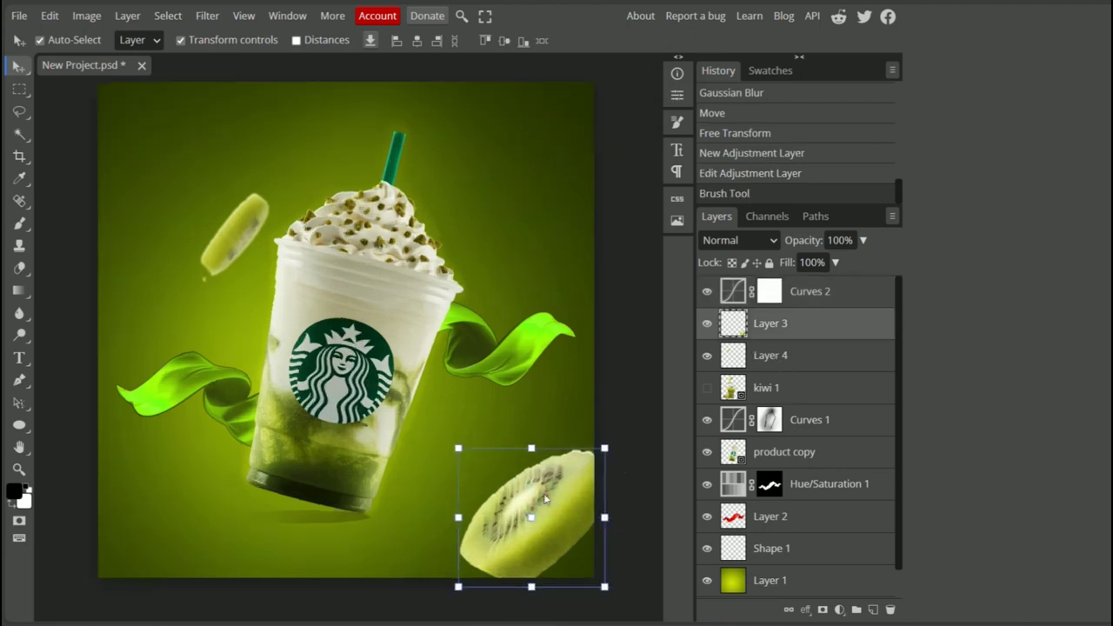
pyautogui.click(206, 17)
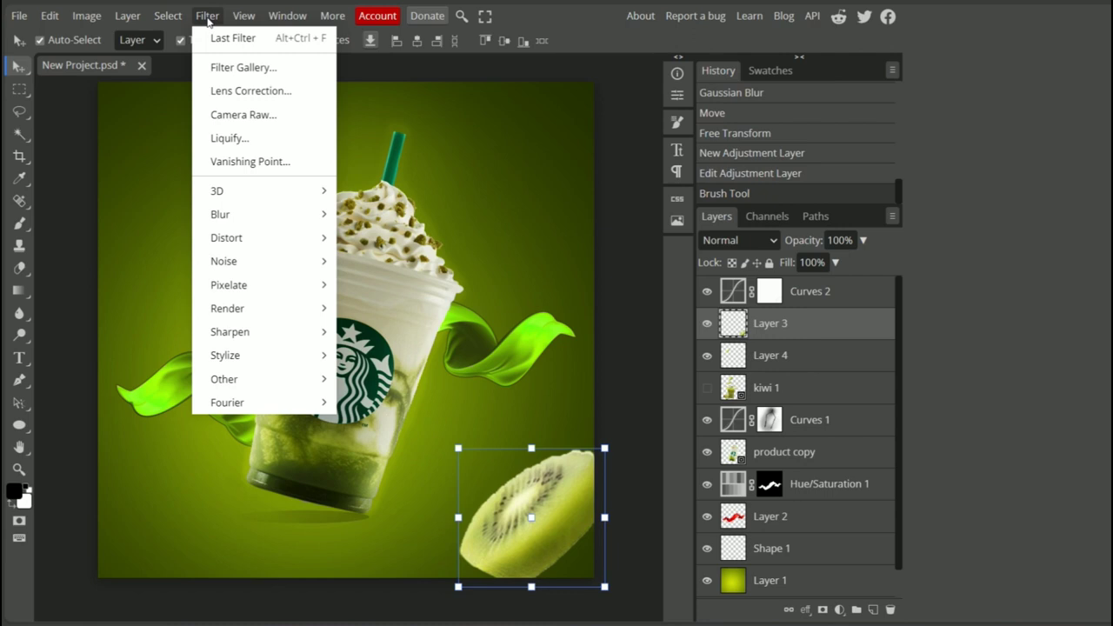
pyautogui.moveTo(243, 214)
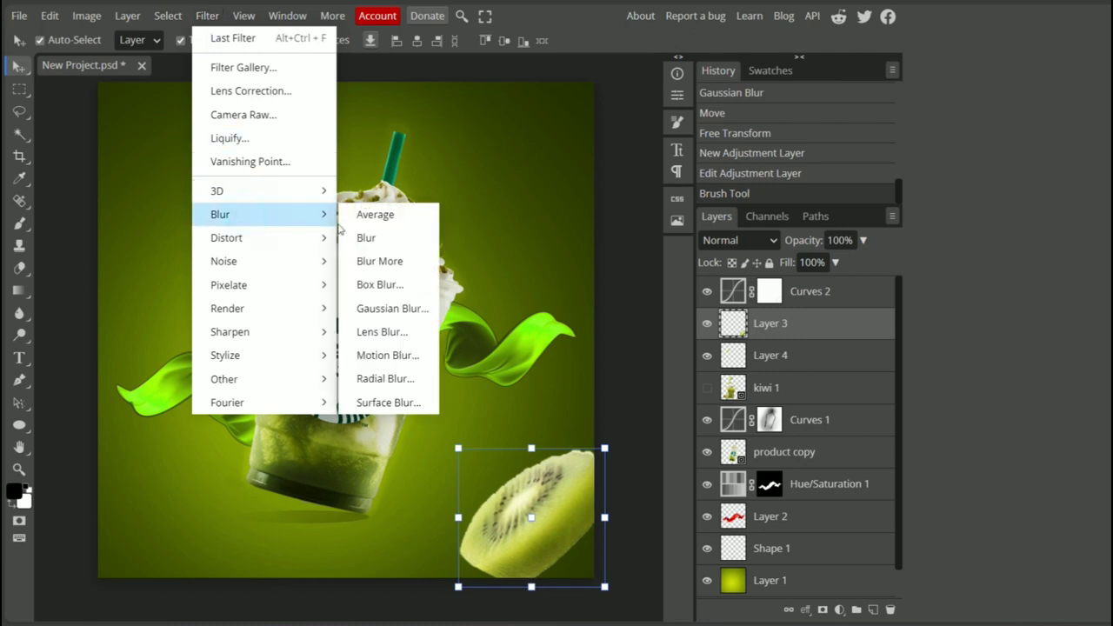
pyautogui.click(392, 308)
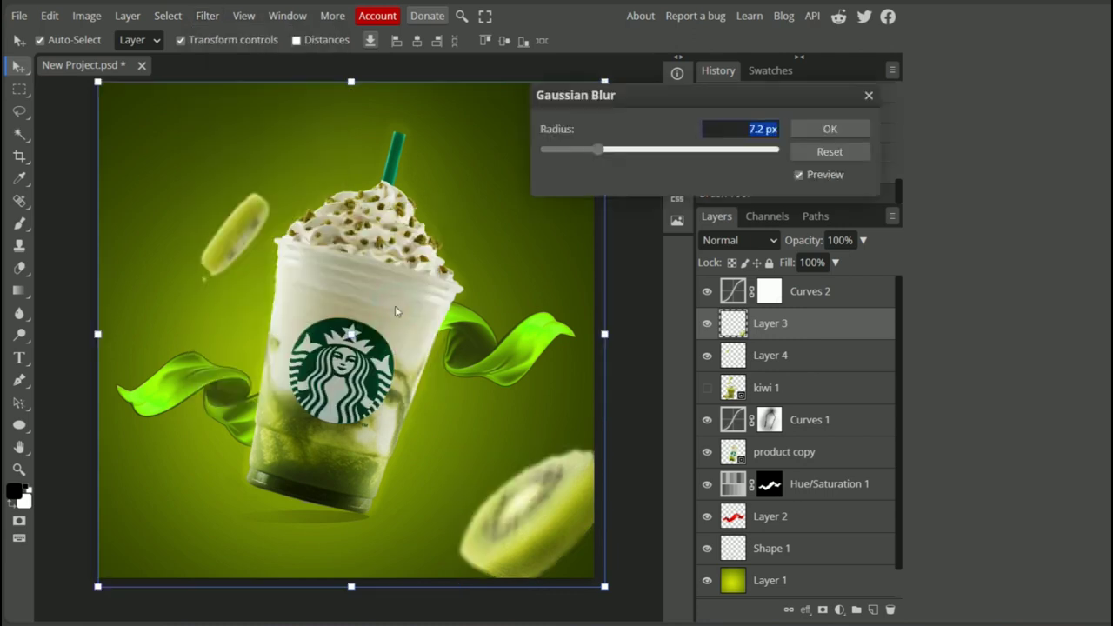
pyautogui.click(830, 129)
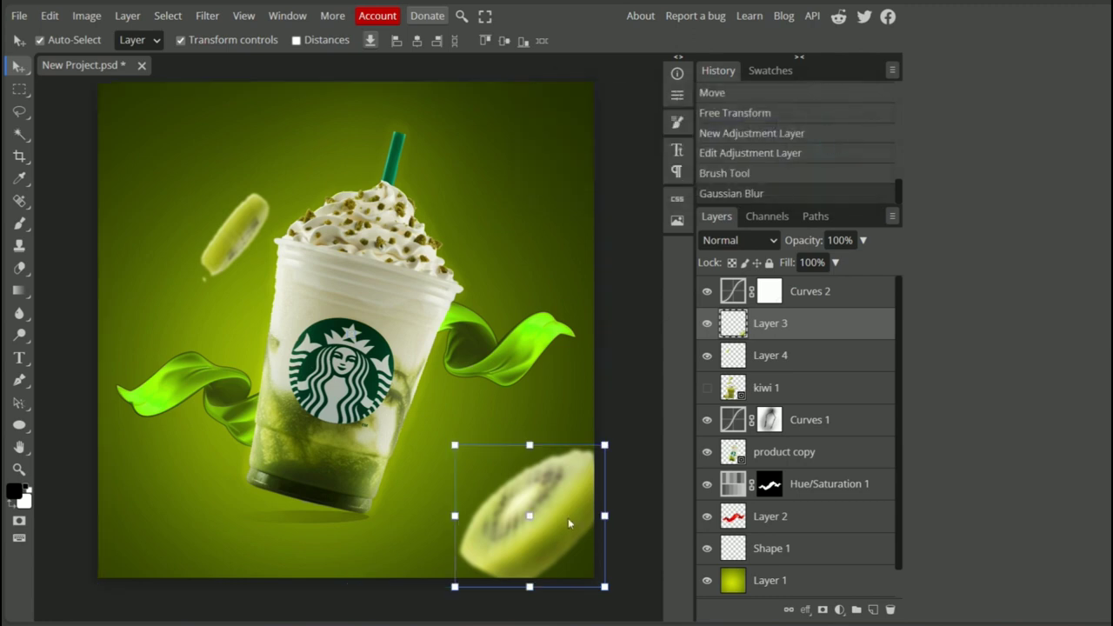
# Duplicate the blurred Layer 3 kiwi slice and shrink the copy beside the cup's lower right edge
pyautogui.click(20, 537)
pyautogui.click(83, 506)
pyautogui.moveTo(549, 525); pyautogui.dragTo(478, 403)
pyautogui.click(87, 507)
pyautogui.click(614, 40)
# Duplicate the small kiwi slice to the cup's lower left, scale the copy to 84.81% and rotate it 29.6°
pyautogui.click(237, 221)
pyautogui.click(443, 435)
pyautogui.click(83, 506)
pyautogui.moveTo(465, 456); pyautogui.dragTo(248, 481)
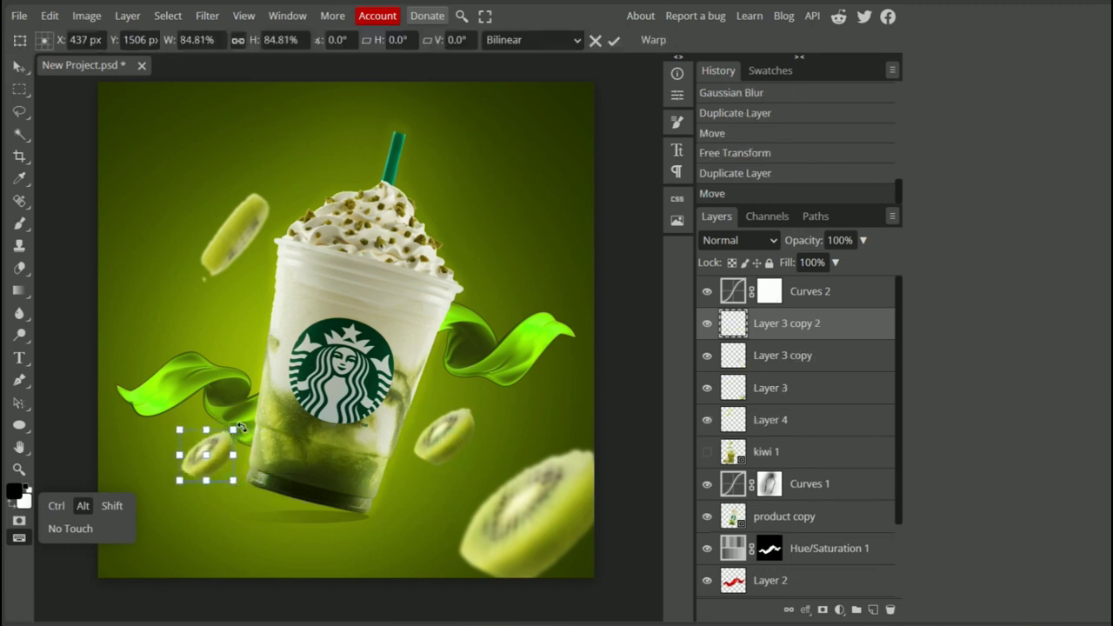
pyautogui.moveTo(230, 410); pyautogui.dragTo(244, 426)
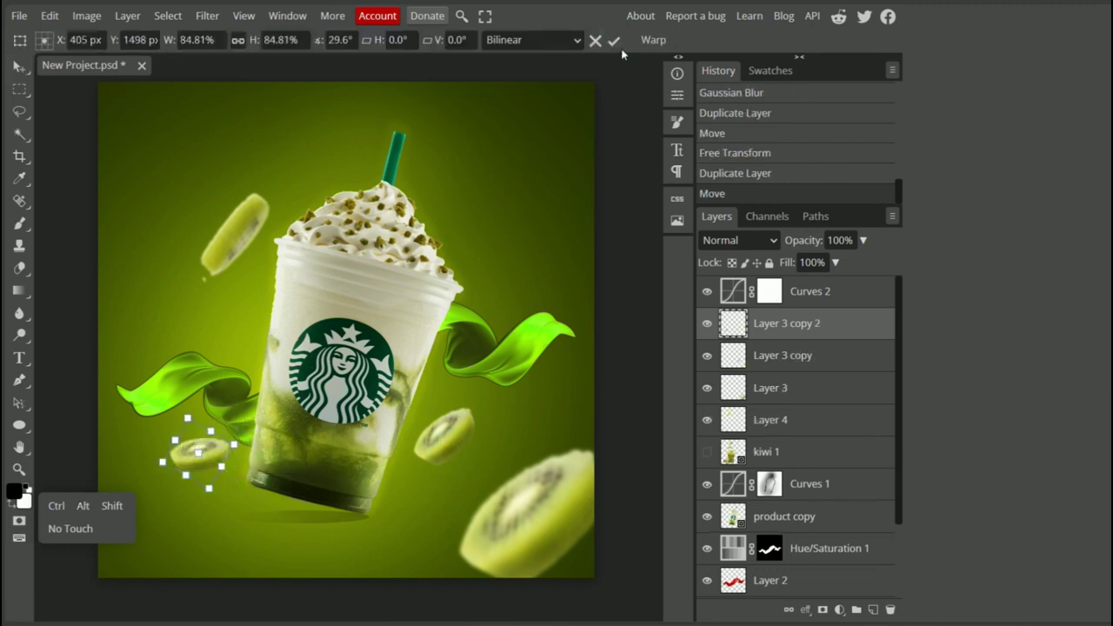
pyautogui.click(616, 39)
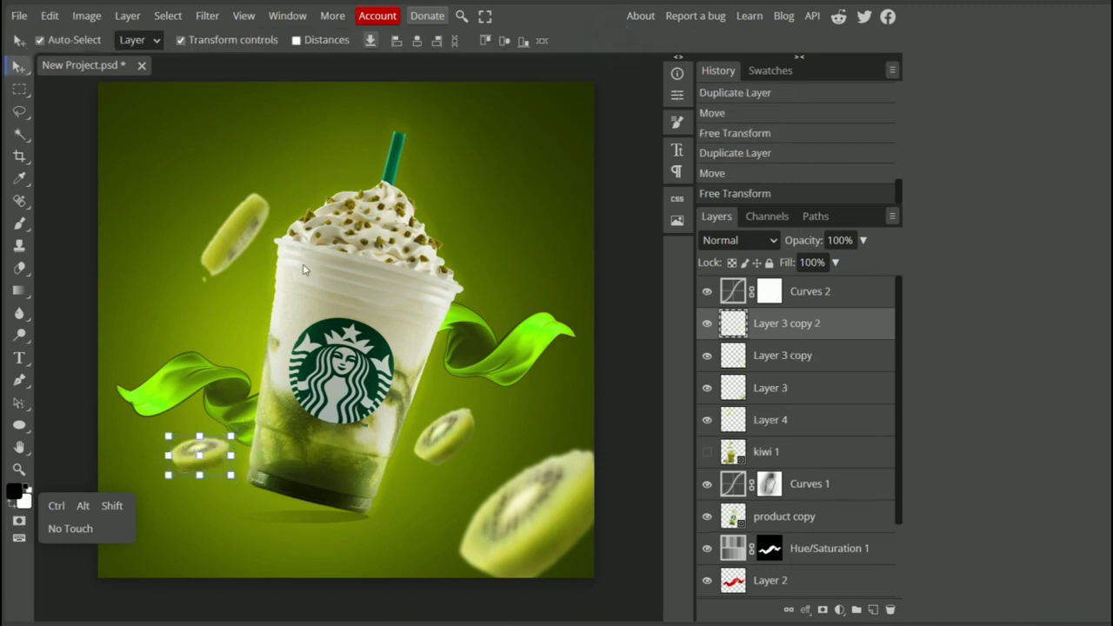
# Place the kiwi 2 image and position it enlarged in the canvas's lower-left corner
pyautogui.click(161, 212)
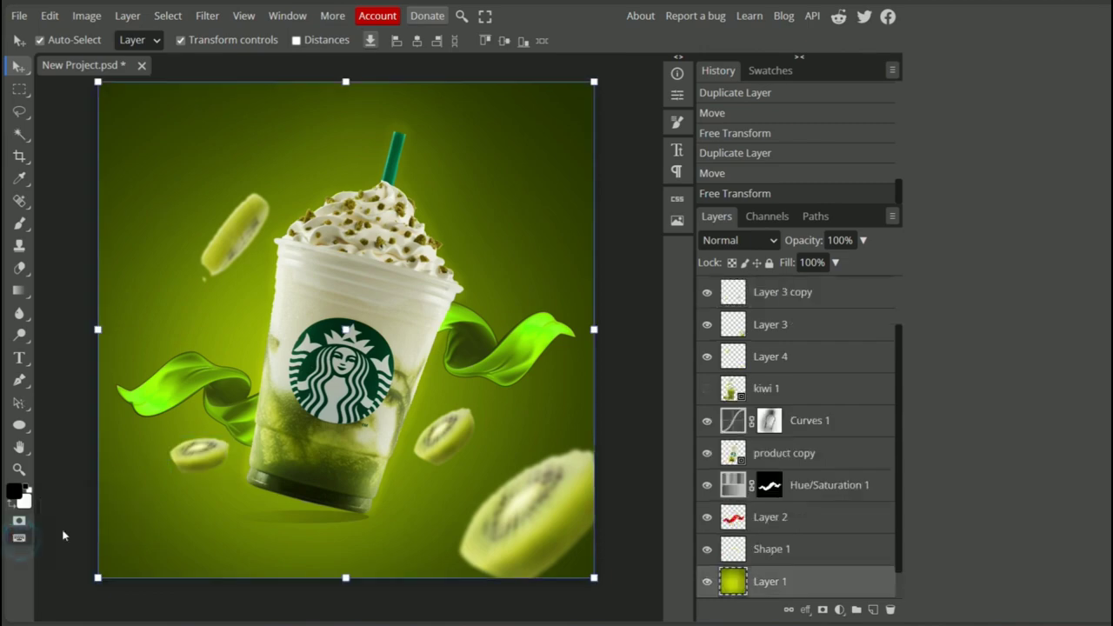
pyautogui.click(18, 15)
pyautogui.click(40, 83)
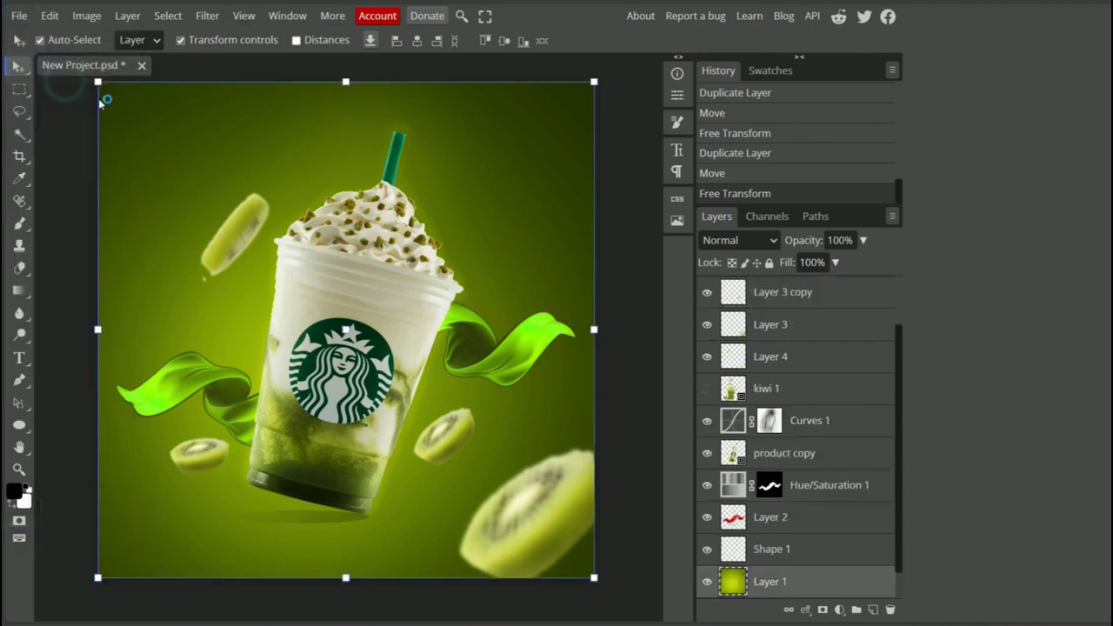
pyautogui.doubleClick(270, 61)
pyautogui.moveTo(423, 339); pyautogui.dragTo(401, 338)
pyautogui.moveTo(511, 342); pyautogui.dragTo(598, 342)
pyautogui.moveTo(502, 299); pyautogui.dragTo(274, 467)
# Reorder the kiwi 2 layer directly beneath Curves 2 and resize it to 104.72% in the lower-left corner
pyautogui.moveTo(765, 581); pyautogui.dragTo(813, 342)
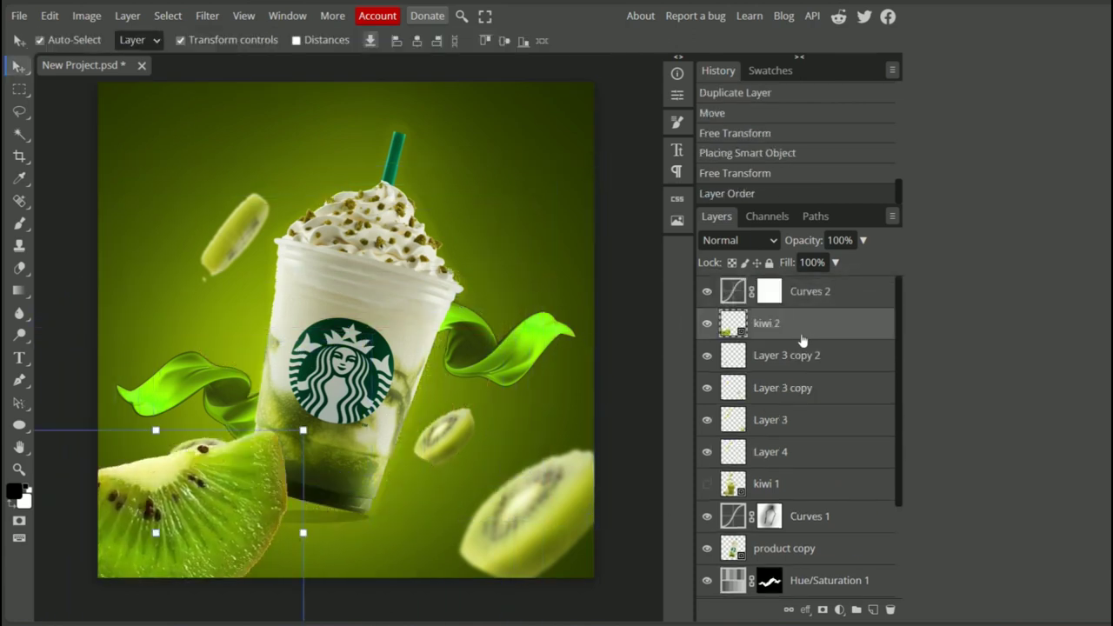
pyautogui.moveTo(303, 430); pyautogui.dragTo(319, 374)
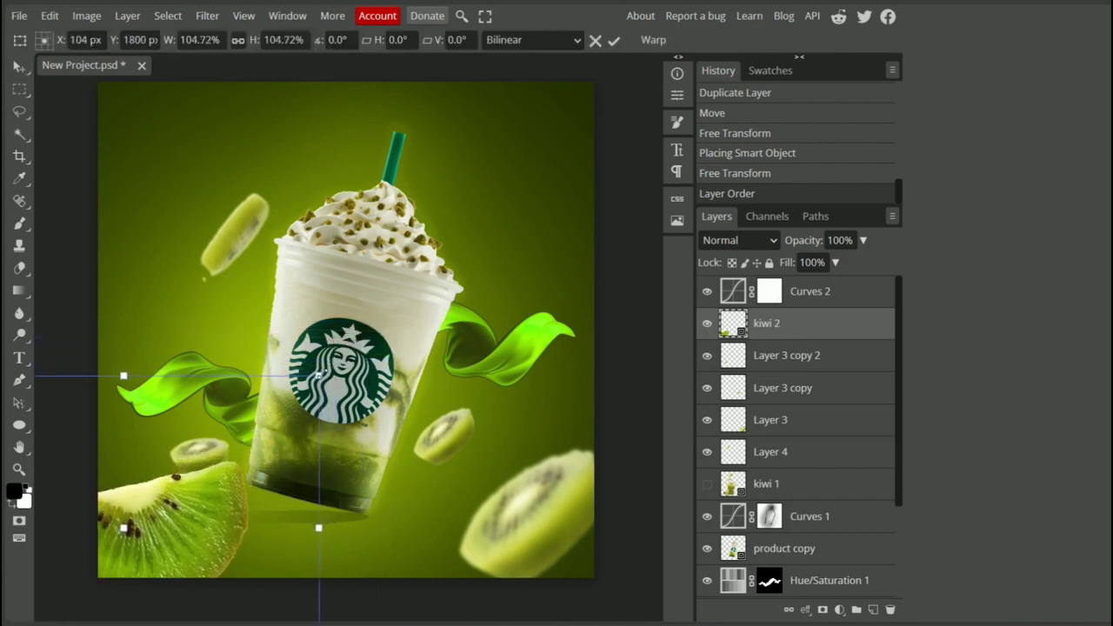
pyautogui.click(613, 40)
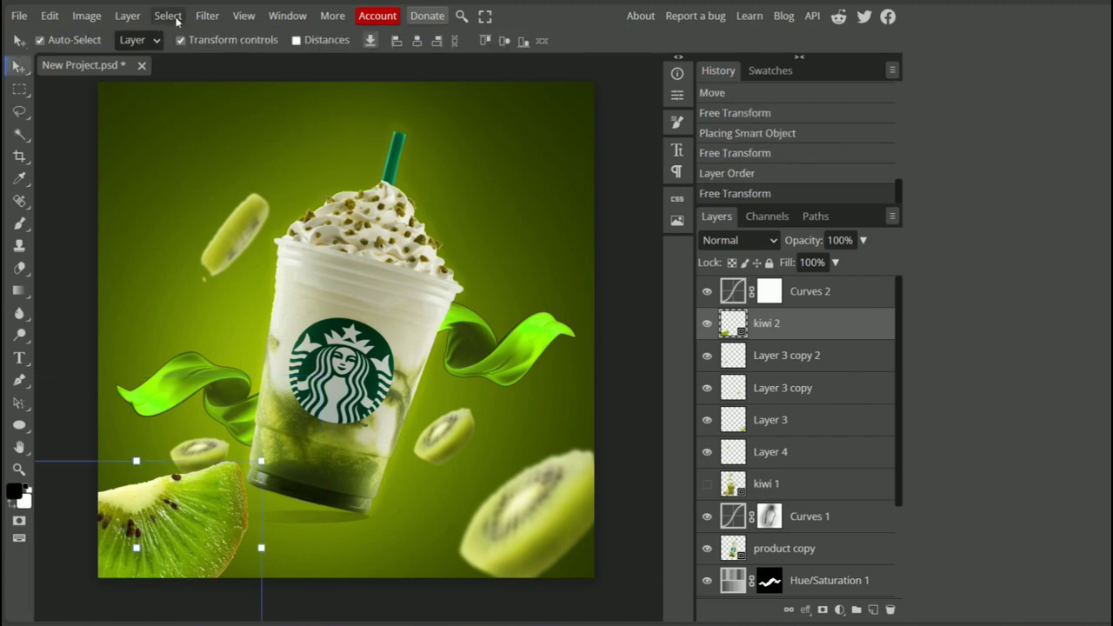
# Apply a Gaussian Blur to the kiwi 2 layer, with a slightly reduced radius
pyautogui.click(207, 17)
pyautogui.moveTo(248, 215)
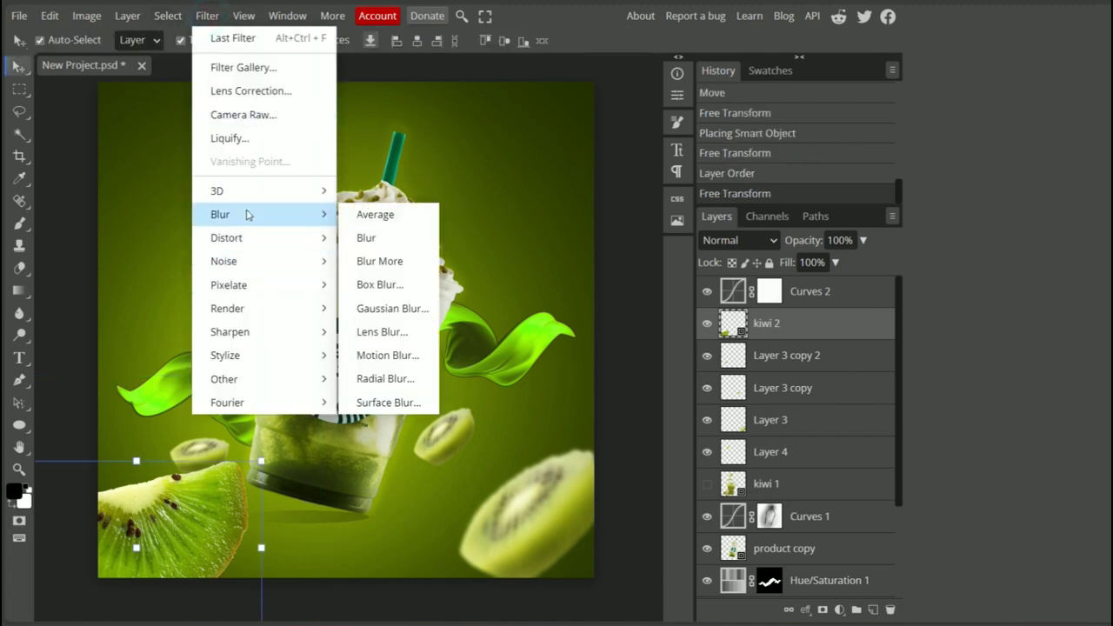
pyautogui.click(405, 320)
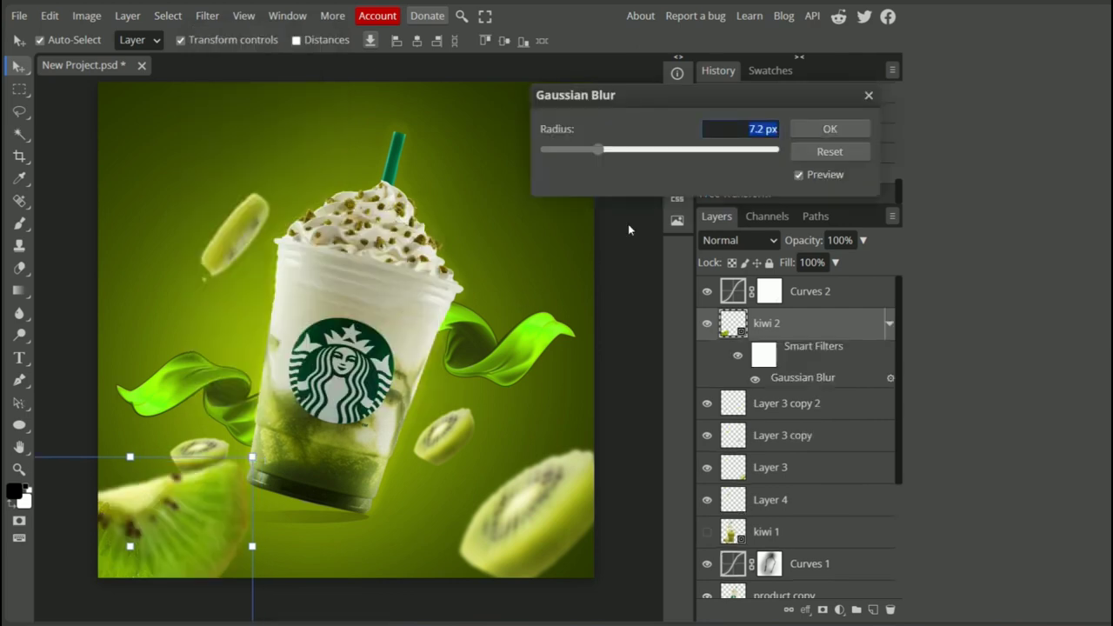
pyautogui.moveTo(601, 151); pyautogui.dragTo(596, 147)
pyautogui.click(829, 129)
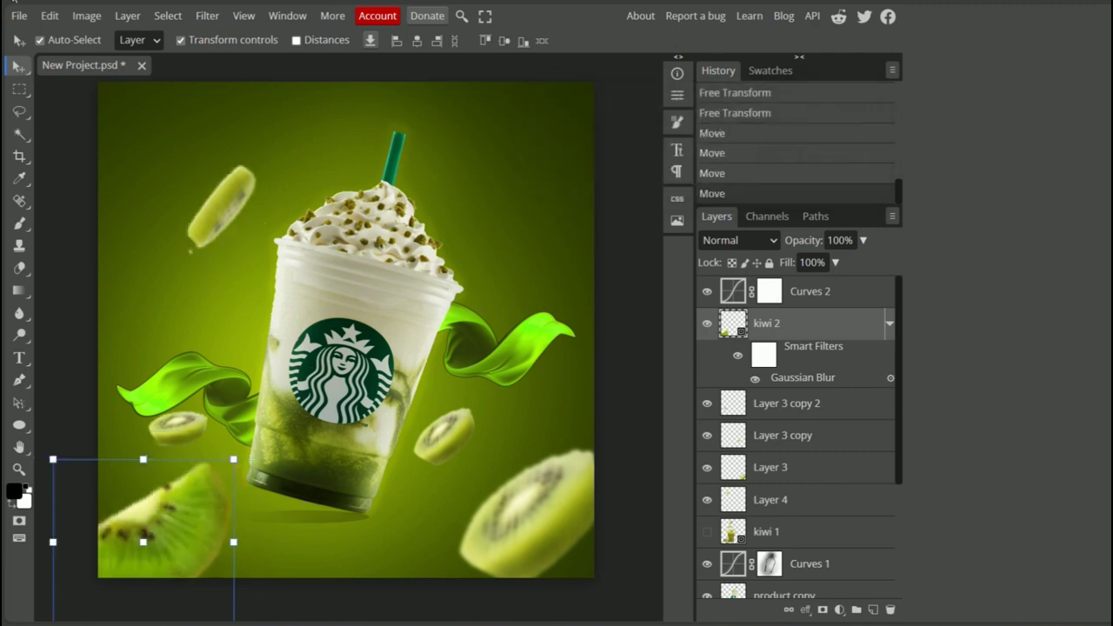
# Place the kiwi splash image, scale it to 260.93% and position it over the lower half of the cup
pyautogui.click(18, 15)
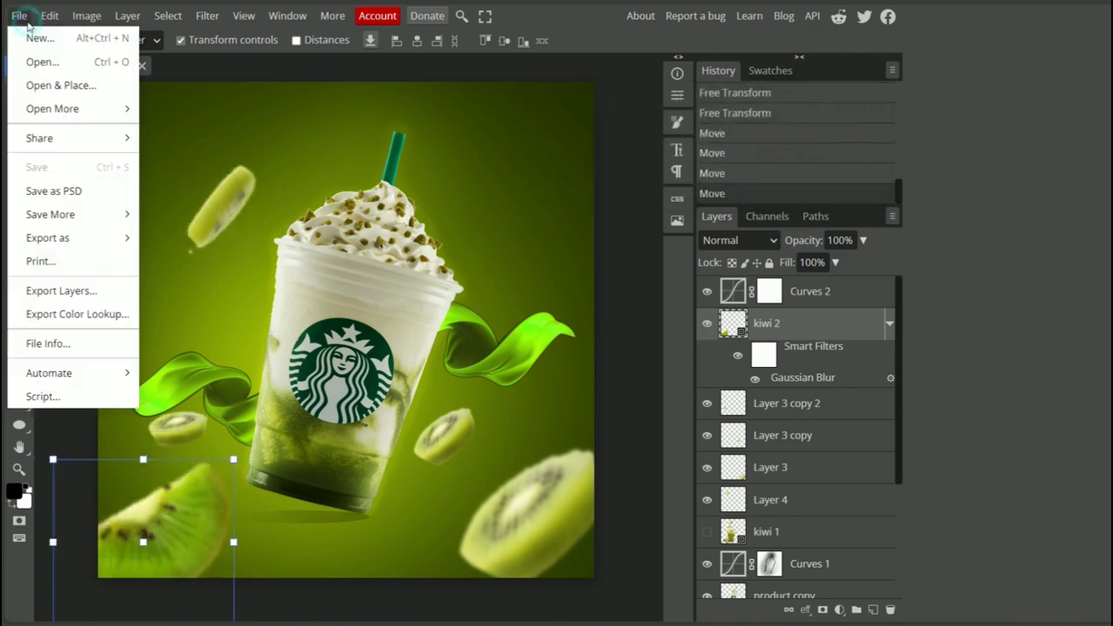
pyautogui.click(63, 90)
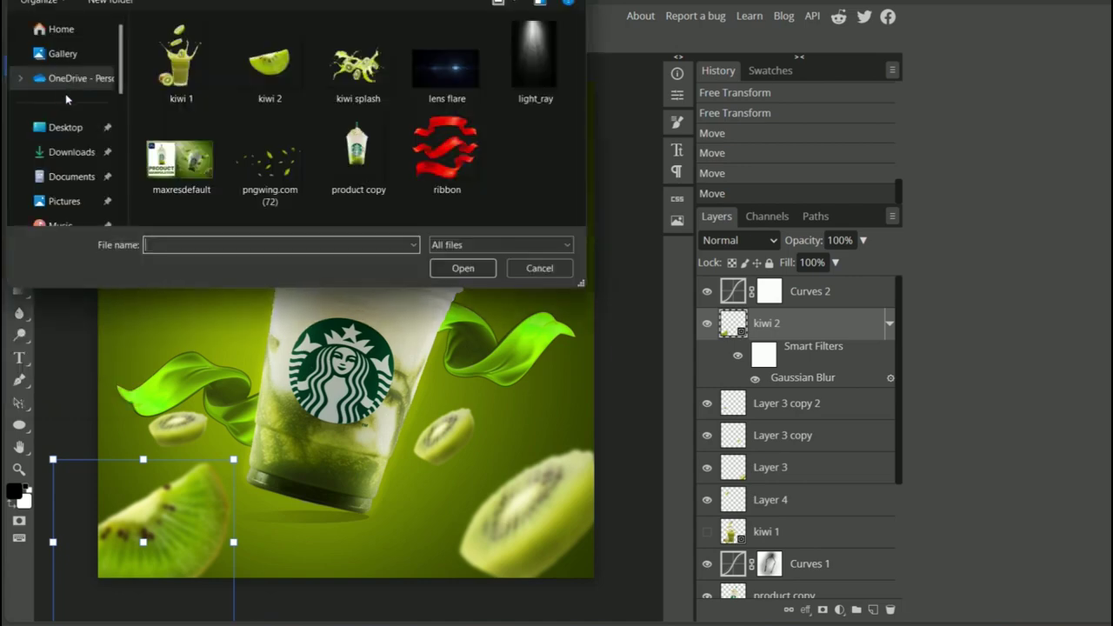
pyautogui.click(352, 70)
pyautogui.doubleClick(352, 70)
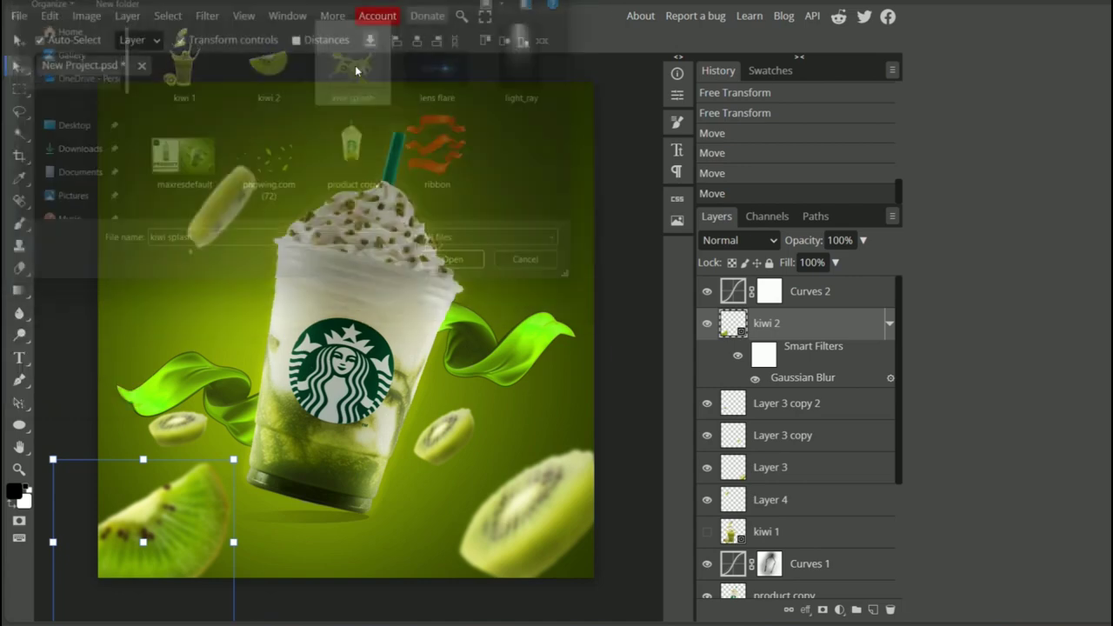
pyautogui.moveTo(433, 336); pyautogui.dragTo(563, 330)
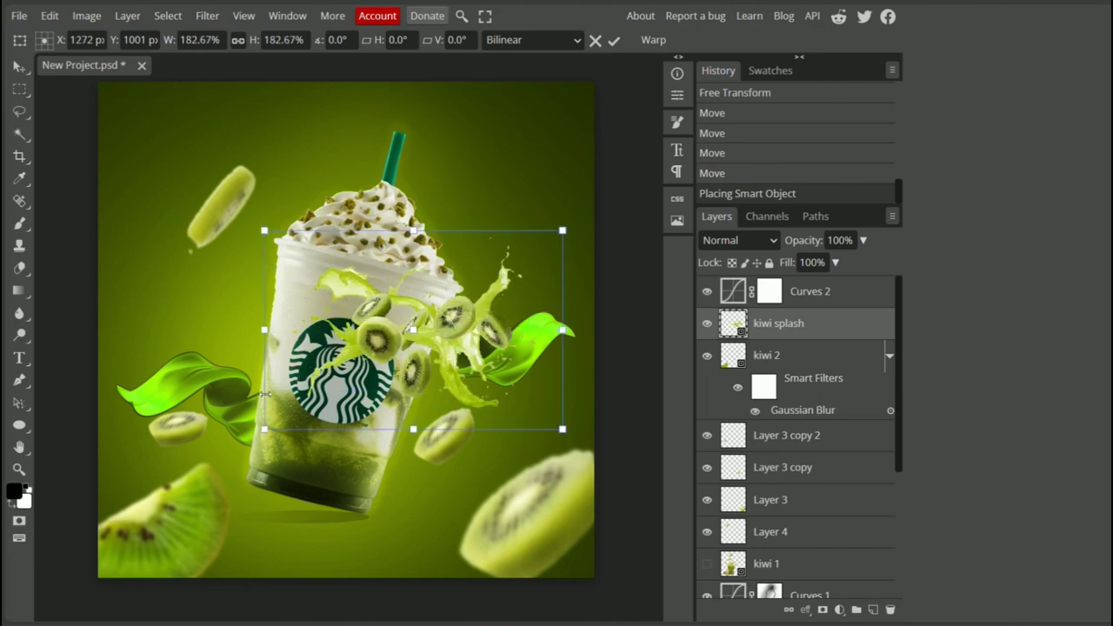
pyautogui.moveTo(270, 430); pyautogui.dragTo(136, 514)
pyautogui.moveTo(354, 396); pyautogui.dragTo(323, 424)
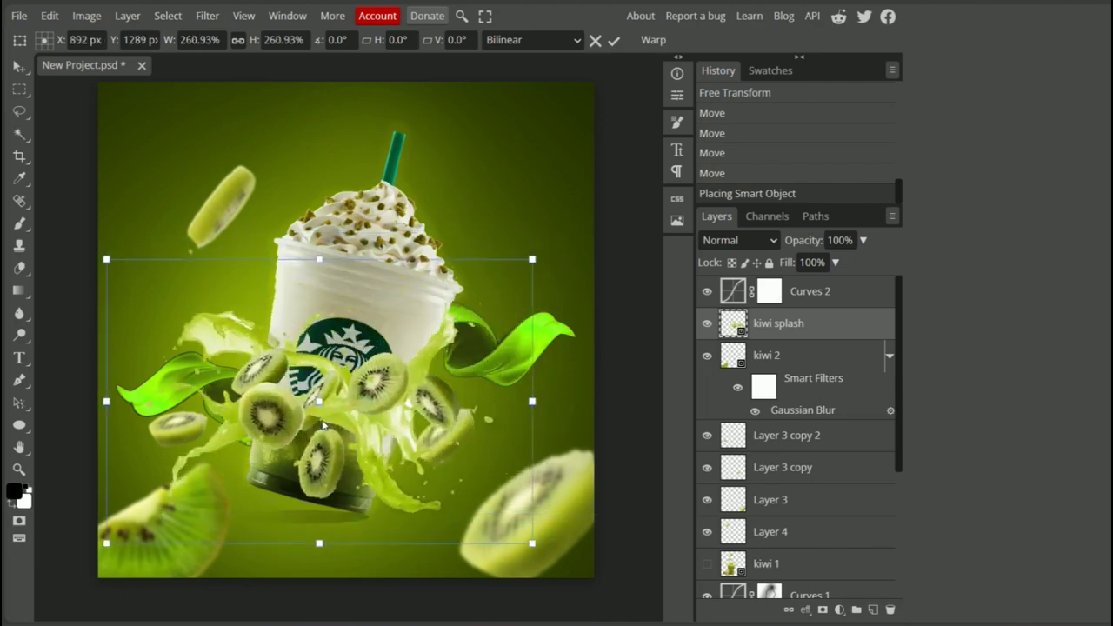
pyautogui.moveTo(502, 306); pyautogui.dragTo(507, 311)
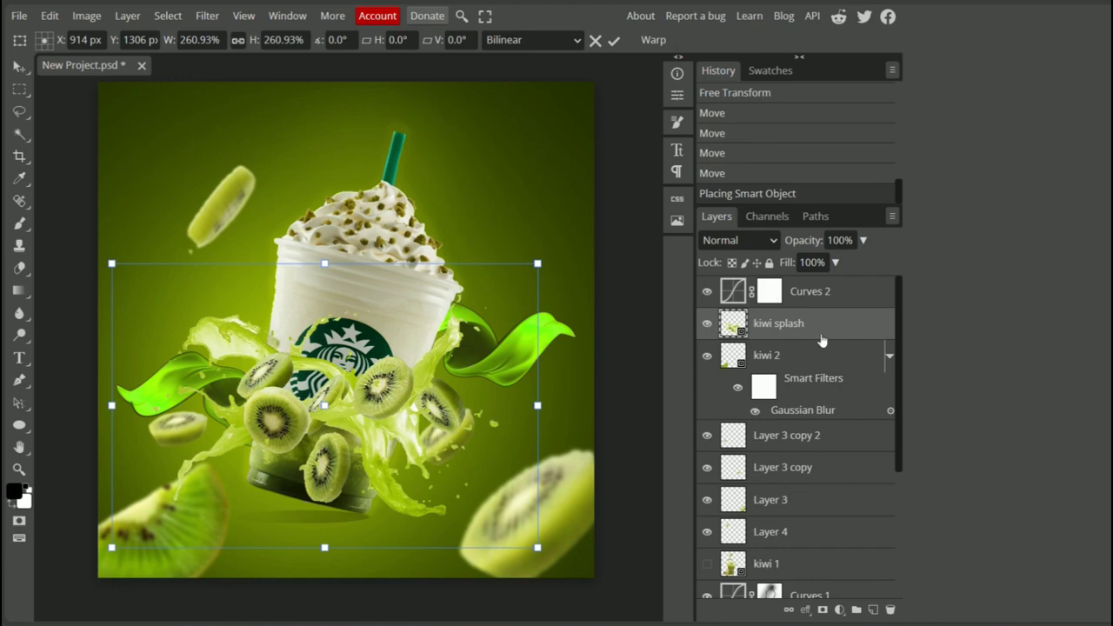
# Reorder the kiwi splash layer between product copy and Hue/Saturation 1, and adjust its transform around the cup
pyautogui.moveTo(828, 331); pyautogui.dragTo(829, 578)
pyautogui.scroll(-2, 827, 522)
pyautogui.moveTo(825, 404); pyautogui.dragTo(825, 486)
pyautogui.hotkey('ctrl', 't')
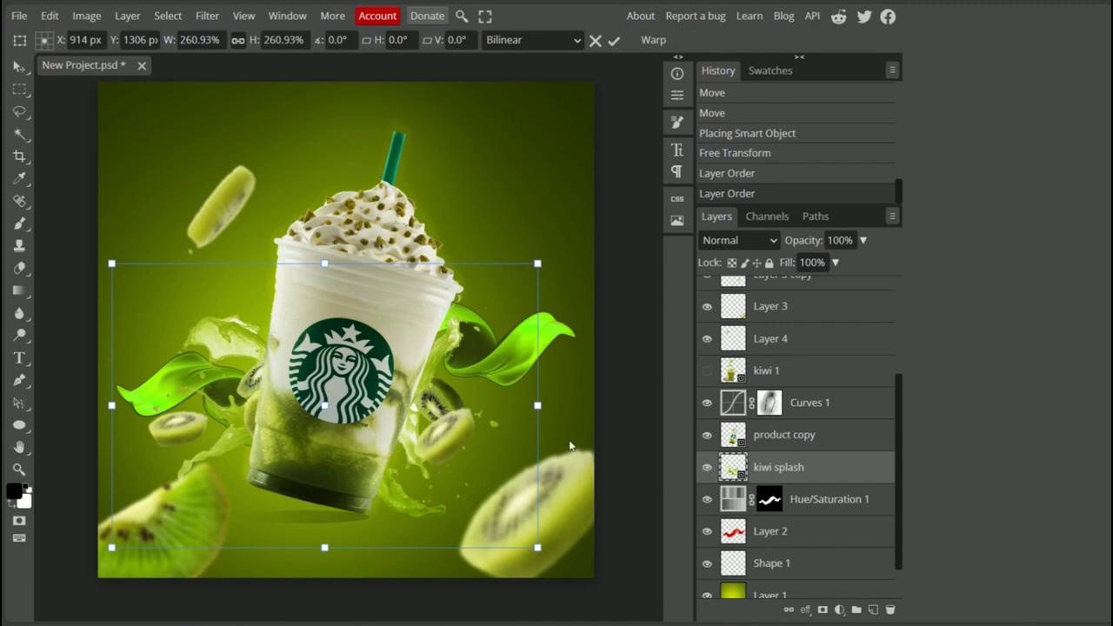
pyautogui.moveTo(539, 405); pyautogui.dragTo(547, 405)
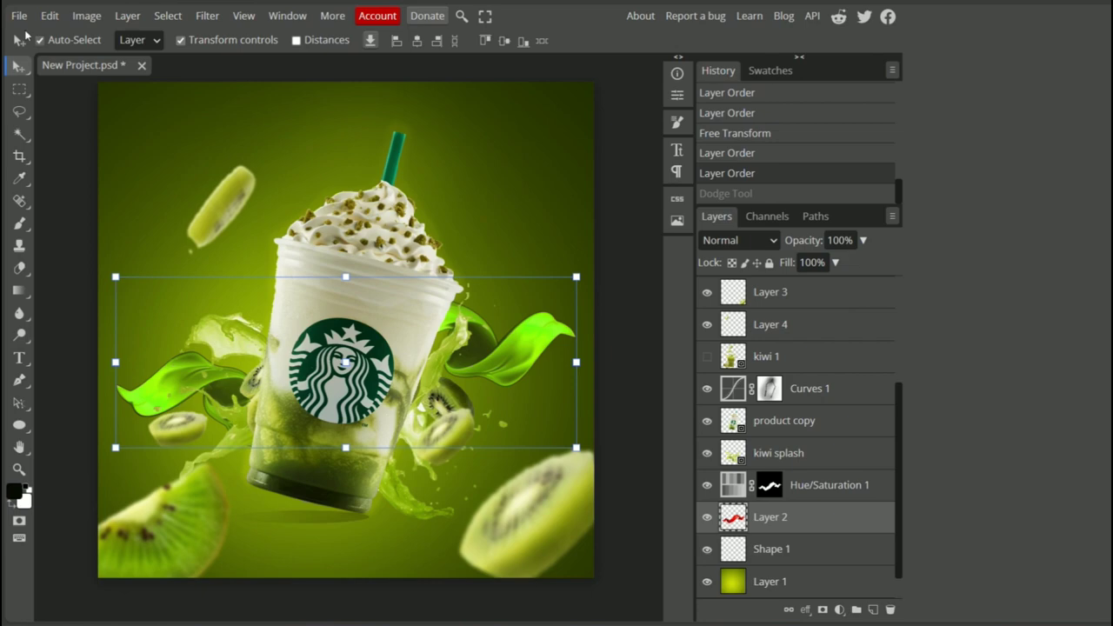
# Place the lens flare image, tilt it along the cup's left edge and move its layer directly above product copy
pyautogui.click(18, 16)
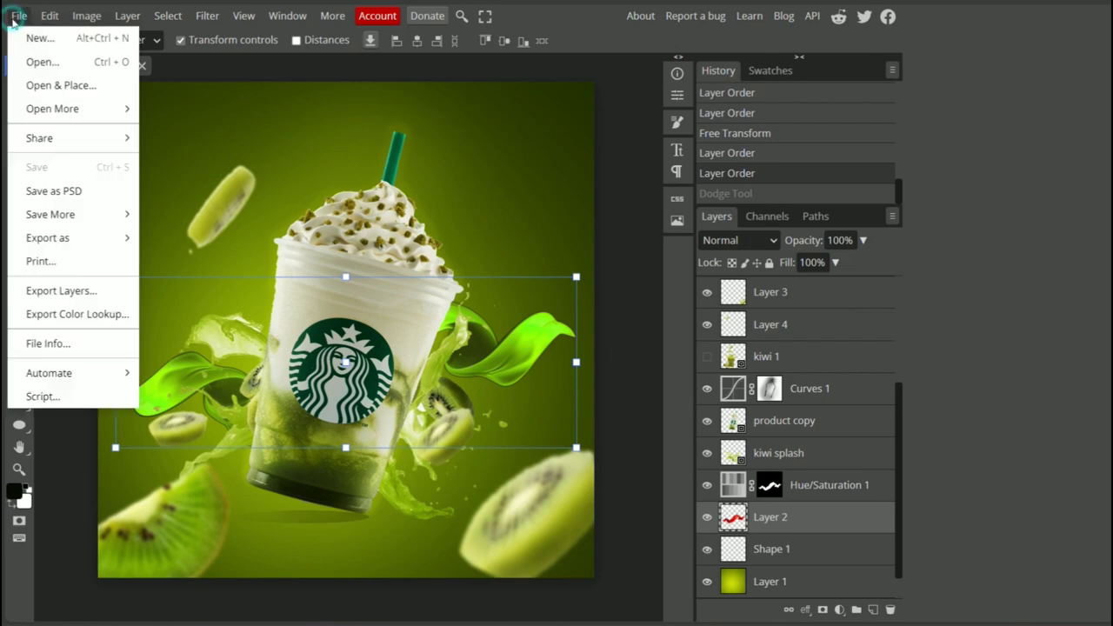
pyautogui.click(77, 87)
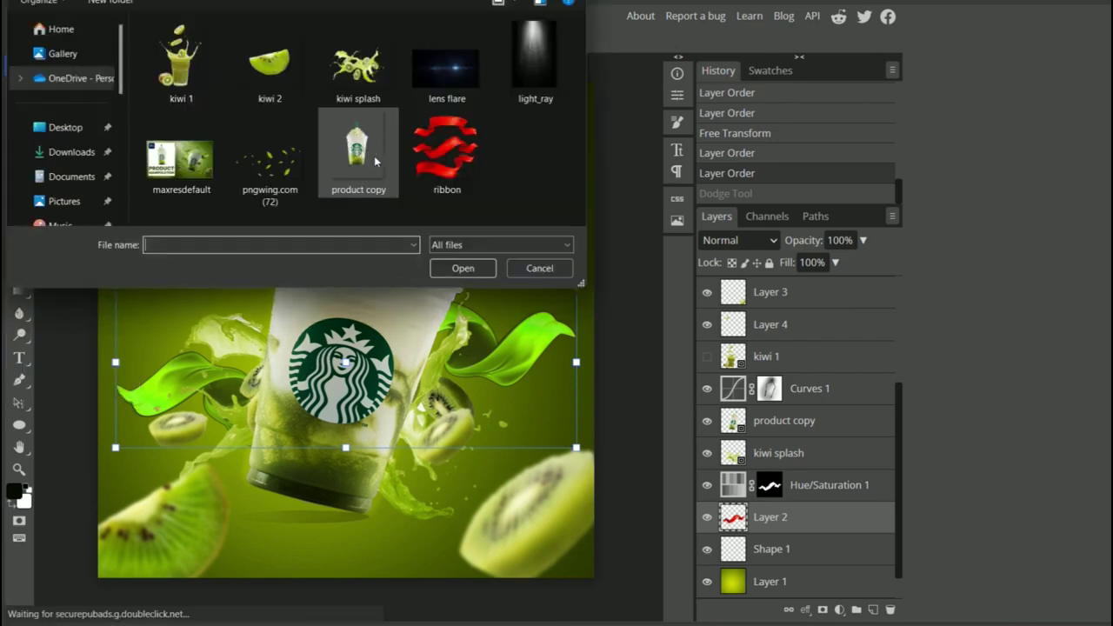
pyautogui.doubleClick(467, 75)
pyautogui.moveTo(600, 181); pyautogui.dragTo(200, 186)
pyautogui.moveTo(829, 518); pyautogui.dragTo(762, 414)
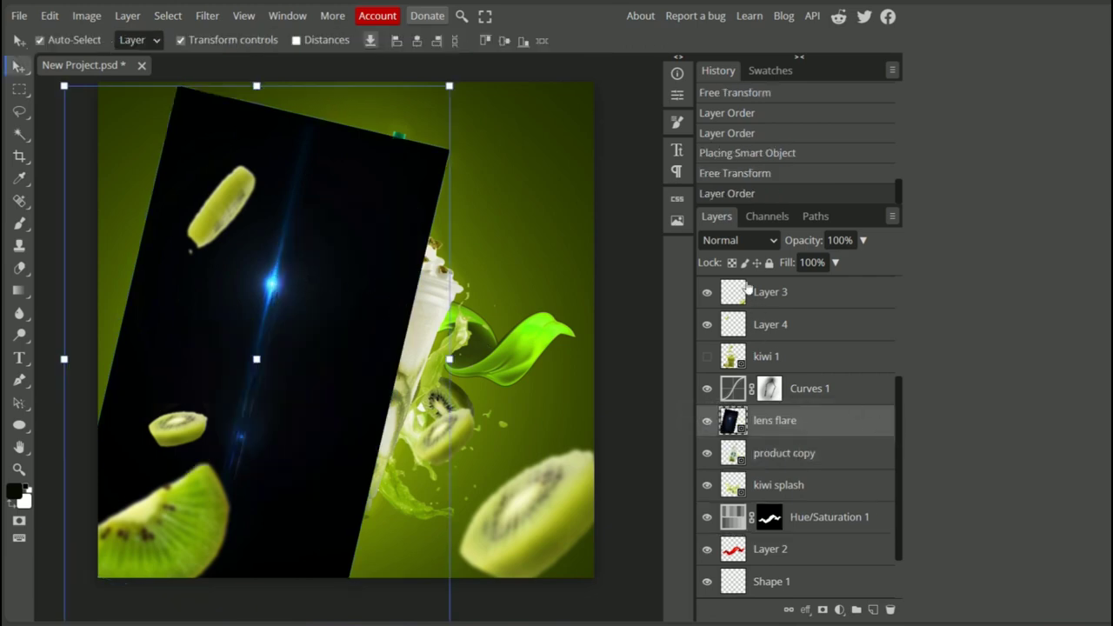
# Set the lens flare layer's blend mode to Screen and transform it to hug the cup's left edge
pyautogui.click(770, 242)
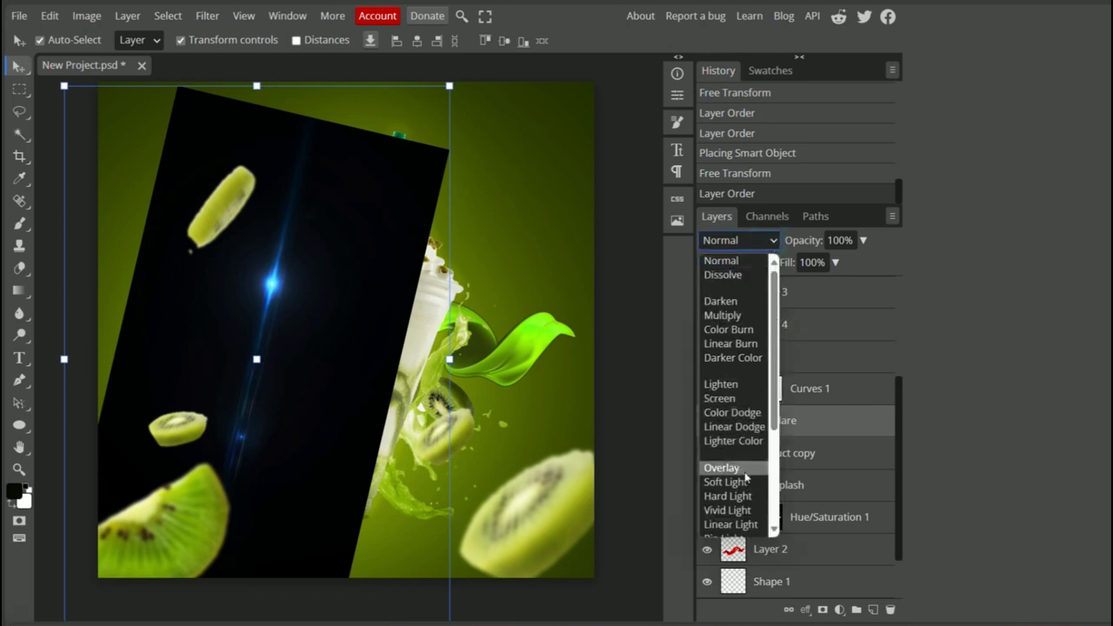
pyautogui.click(720, 398)
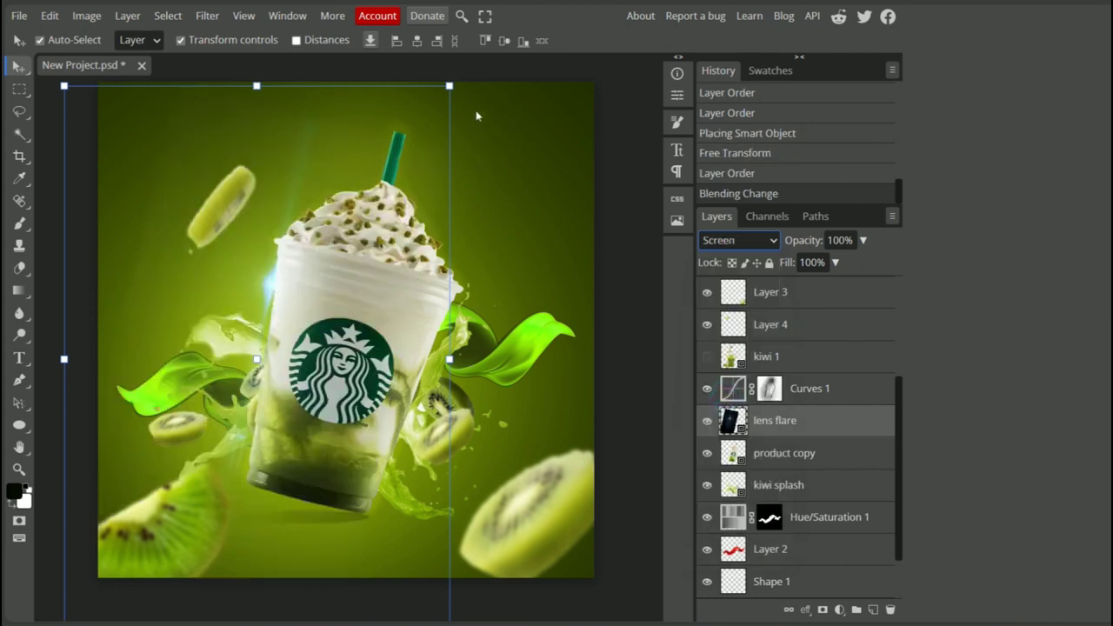
pyautogui.moveTo(468, 82); pyautogui.dragTo(38, 407)
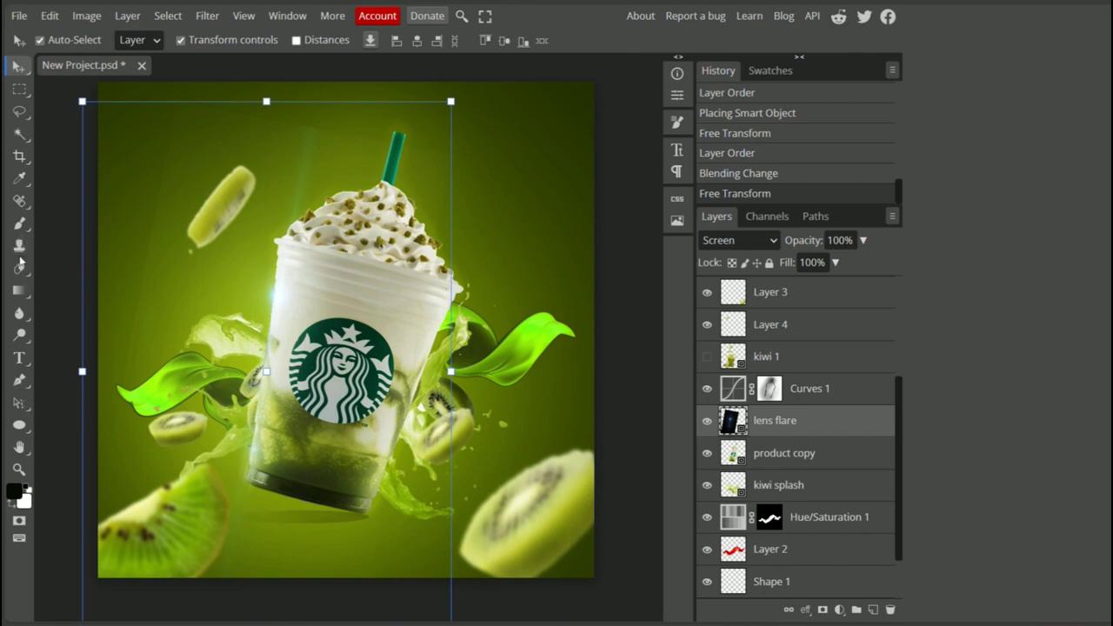
# Rasterize the lens flare and soften its outer areas with a large 53% opacity eraser
pyautogui.click(19, 267)
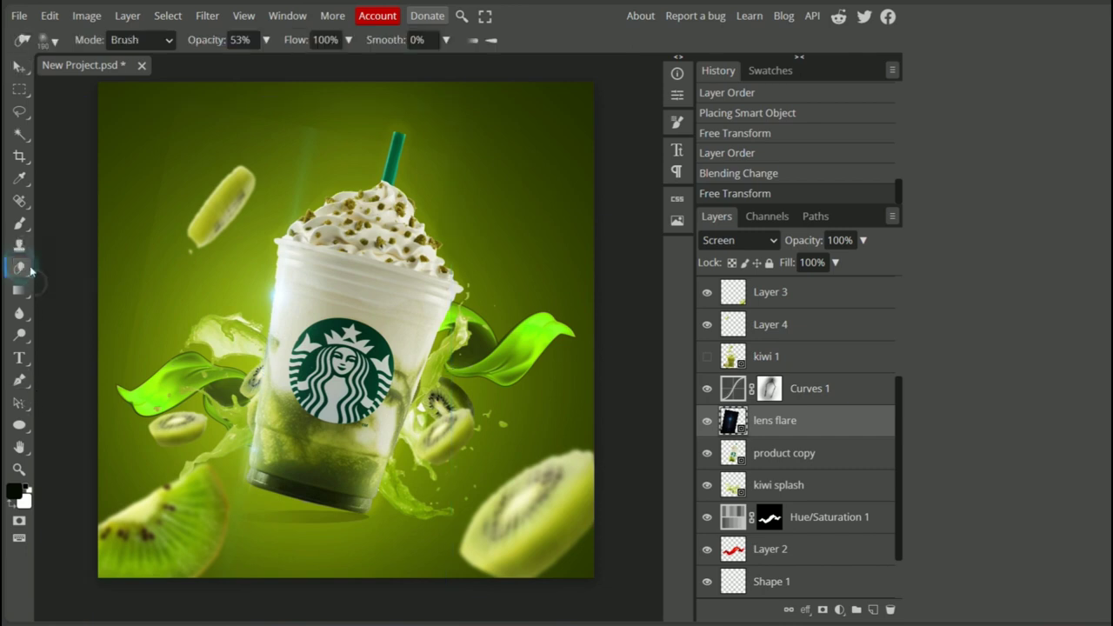
pyautogui.click(56, 44)
pyautogui.moveTo(185, 82); pyautogui.dragTo(231, 83)
pyautogui.click(213, 178)
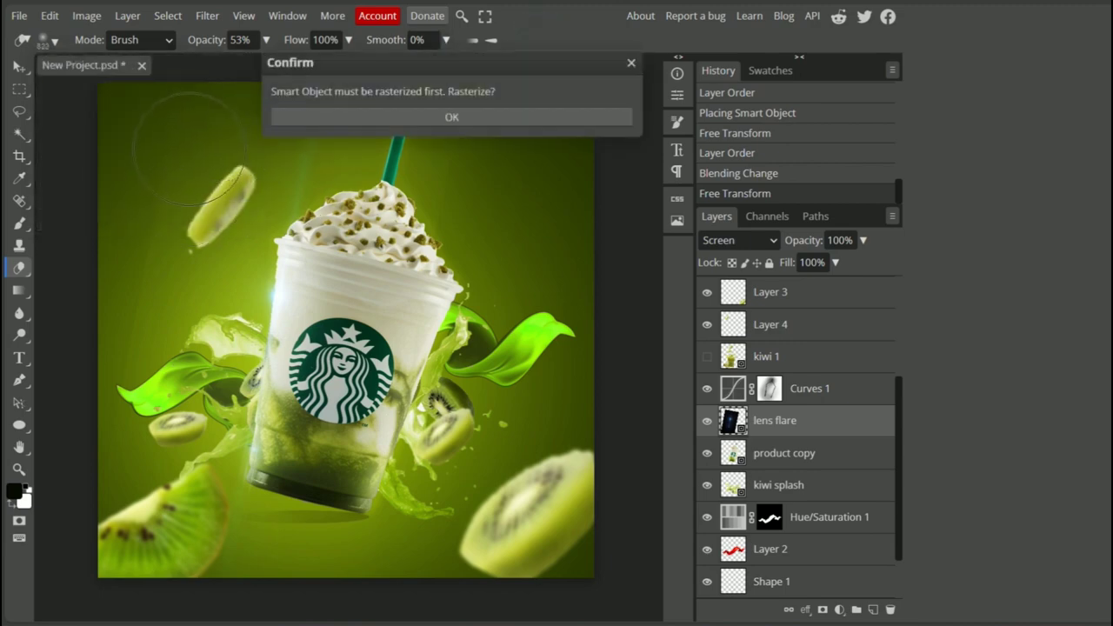
pyautogui.click(320, 120)
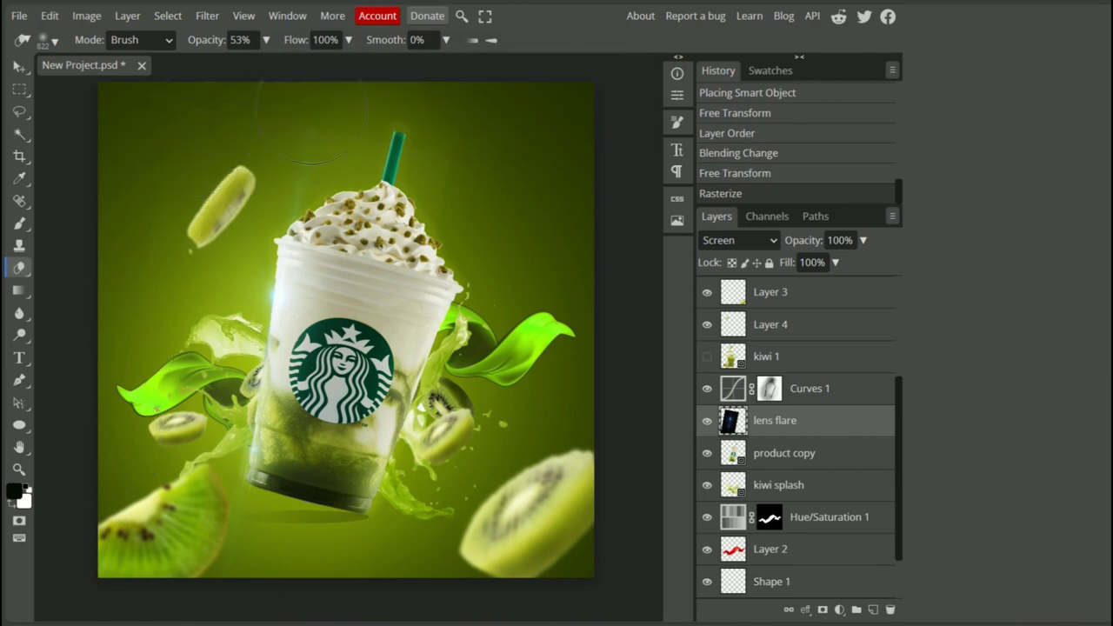
pyautogui.moveTo(476, 138)
pyautogui.mouseDown()
pyautogui.moveTo(261, 135)
pyautogui.moveTo(205, 115)
pyautogui.moveTo(489, 135)
pyautogui.mouseUp()
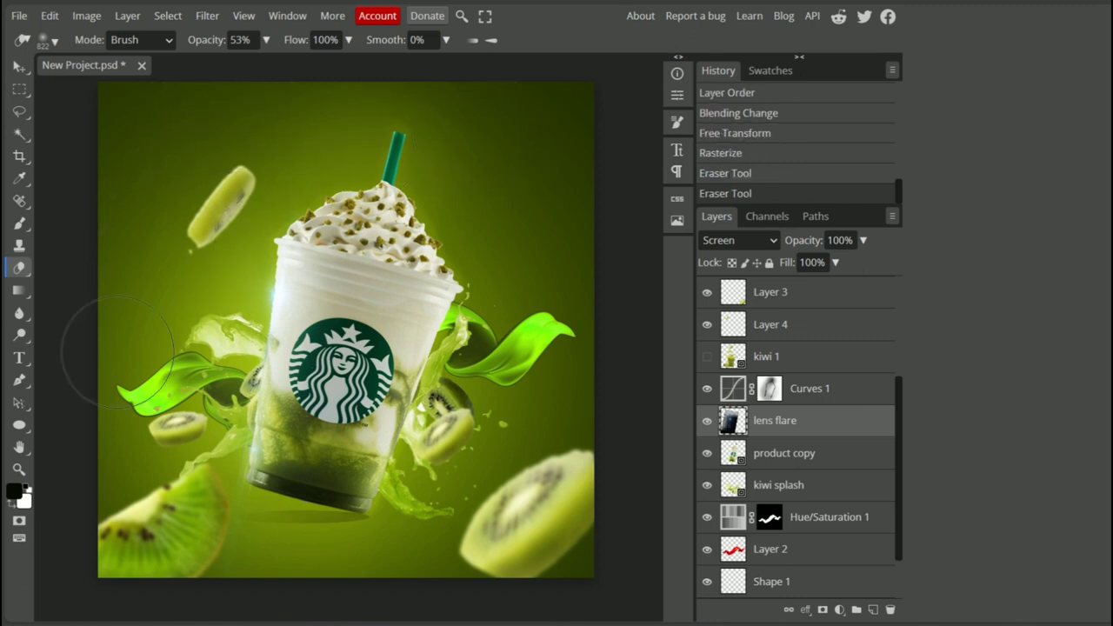
pyautogui.click(143, 543)
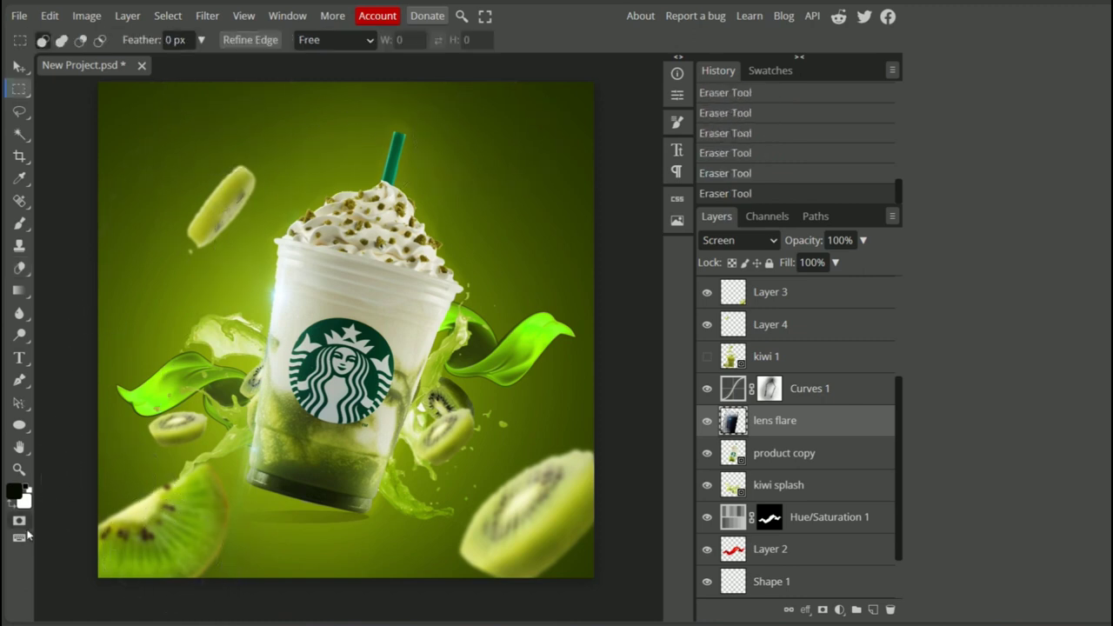
# Duplicate the lens flare onto the cup's right edge and transform the copy to follow that edge
pyautogui.click(21, 538)
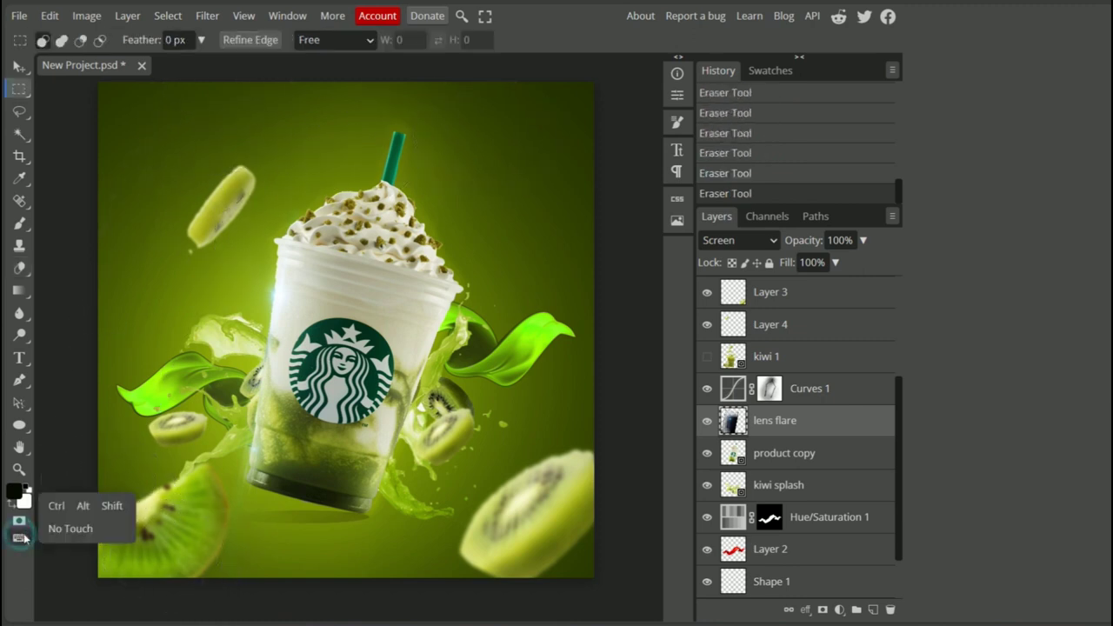
pyautogui.click(83, 507)
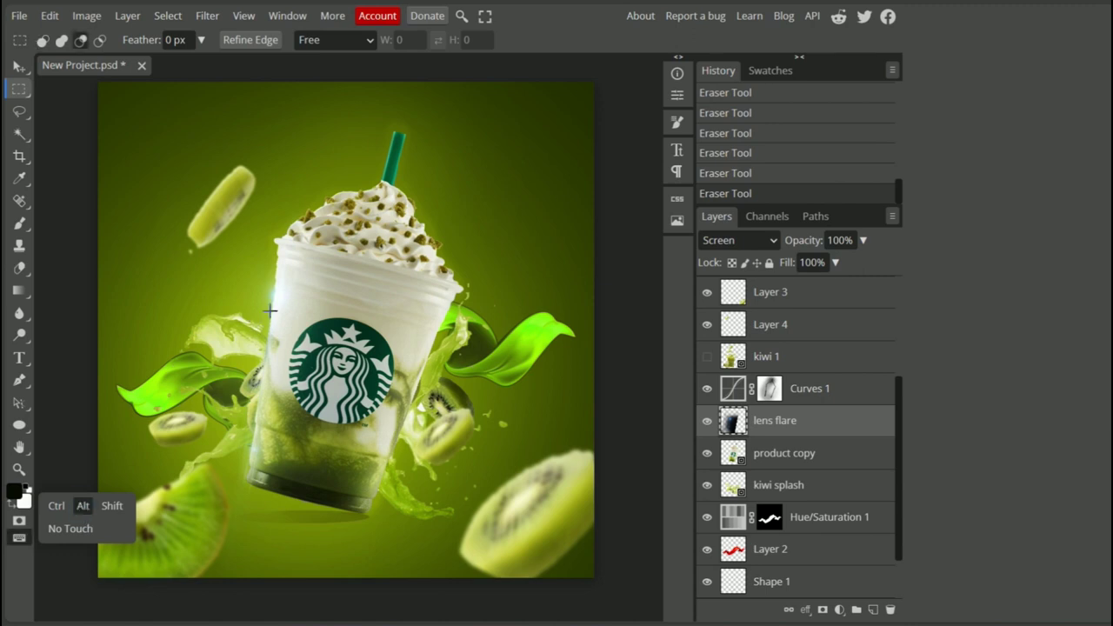
pyautogui.click(20, 65)
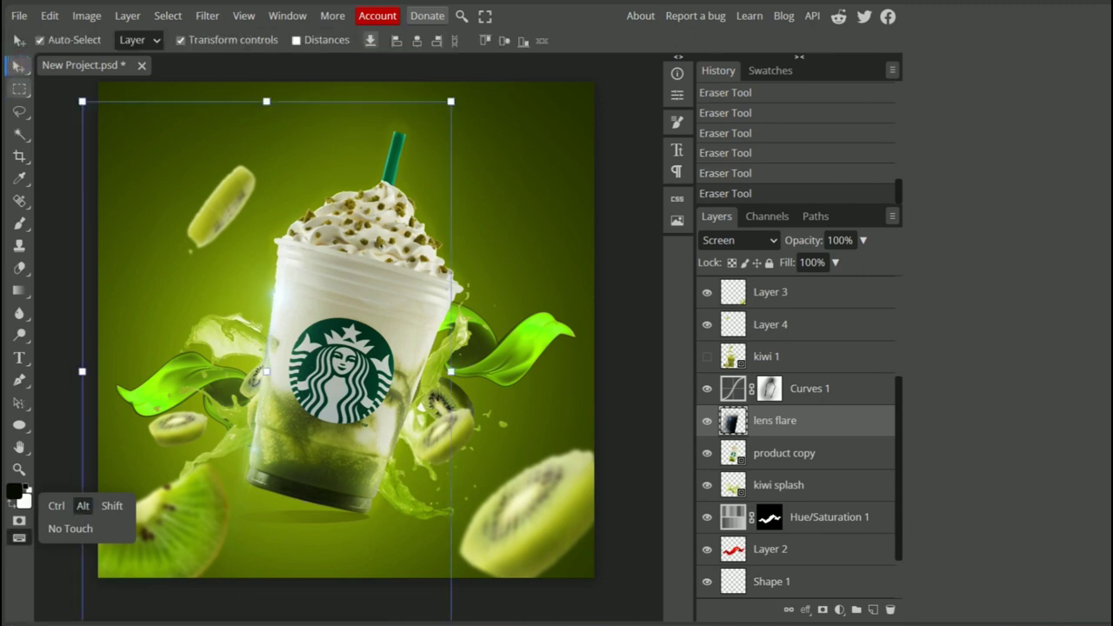
pyautogui.moveTo(272, 303); pyautogui.dragTo(431, 344)
pyautogui.moveTo(610, 130); pyautogui.dragTo(642, 162)
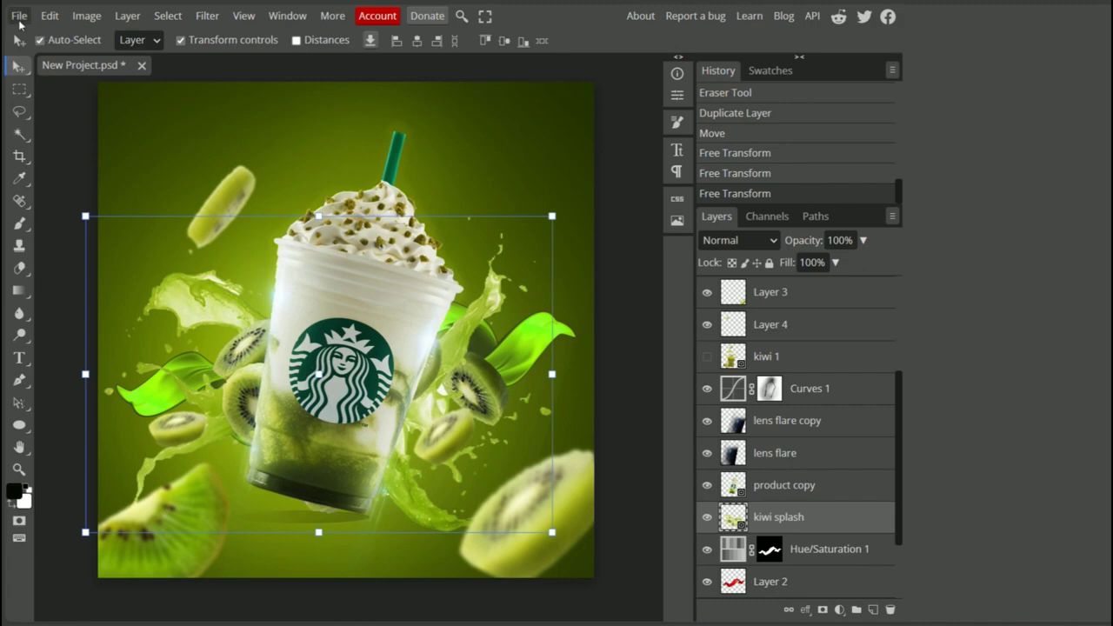
# Place the pngwing.com (72) leaves image at 96.02% across the upper part of the canvas, above the kiwi splash layer
pyautogui.click(18, 16)
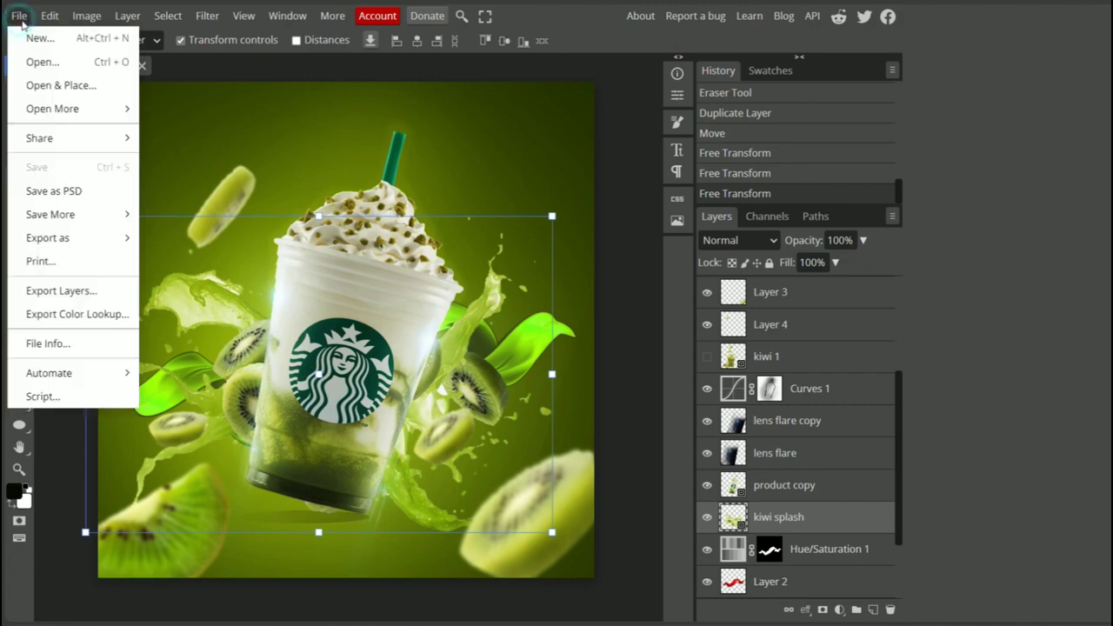
pyautogui.click(55, 81)
pyautogui.doubleClick(261, 167)
pyautogui.moveTo(475, 307); pyautogui.dragTo(475, 177)
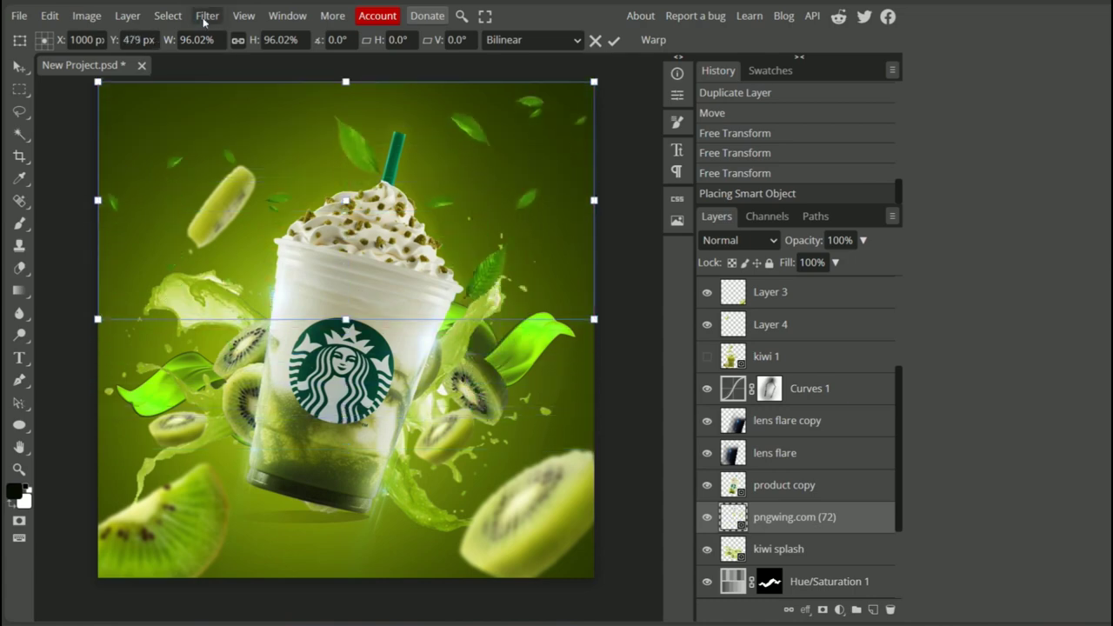
# Apply a Spin Radial Blur with an amount of 5 to the leaves layer
pyautogui.click(206, 18)
pyautogui.moveTo(233, 220)
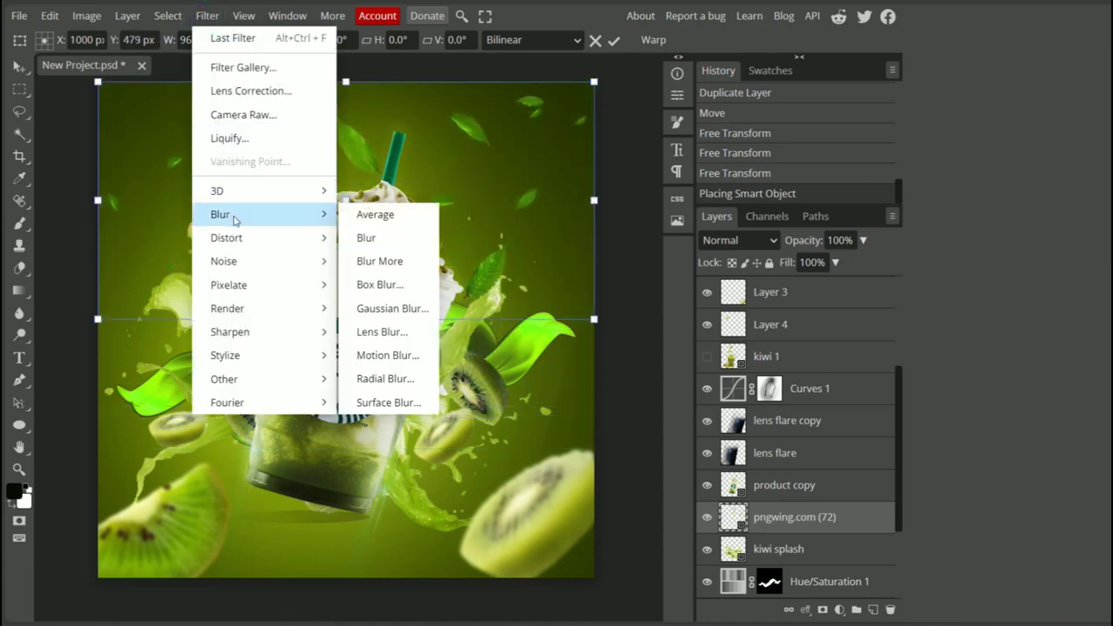
pyautogui.click(389, 381)
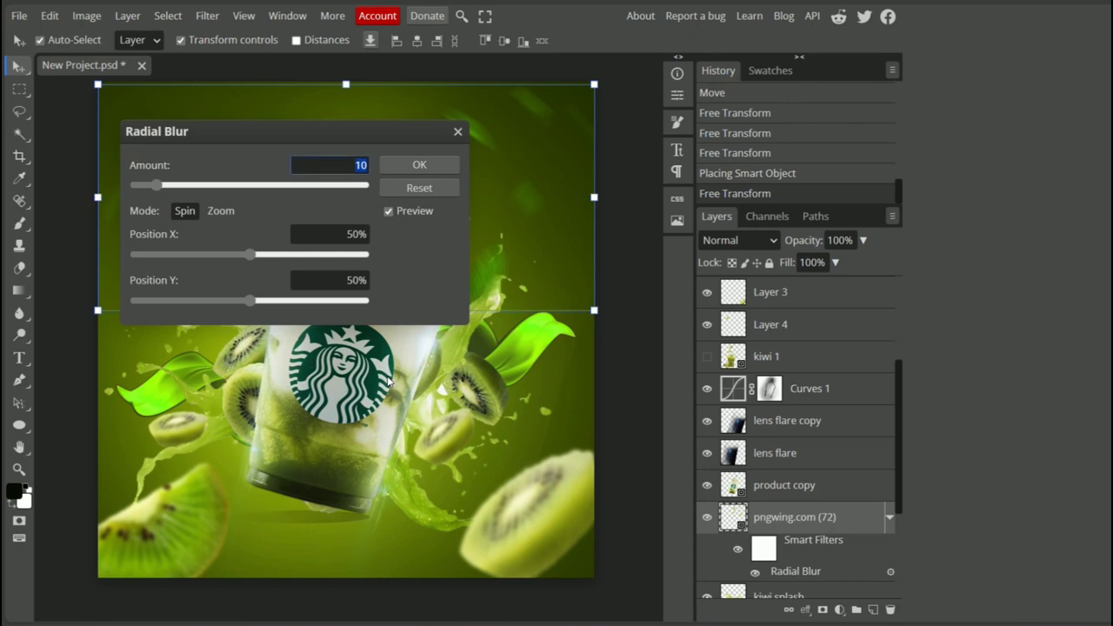
pyautogui.moveTo(261, 131); pyautogui.dragTo(314, 368)
pyautogui.moveTo(194, 422)
pyautogui.mouseDown()
pyautogui.moveTo(225, 423)
pyautogui.moveTo(180, 422)
pyautogui.mouseUp()
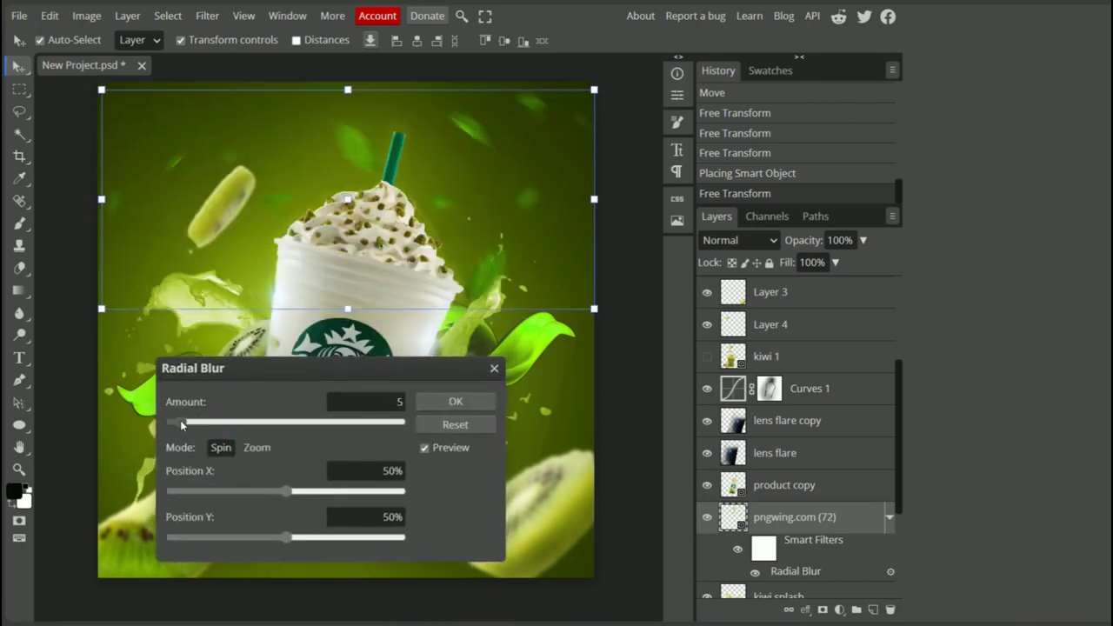
pyautogui.click(453, 404)
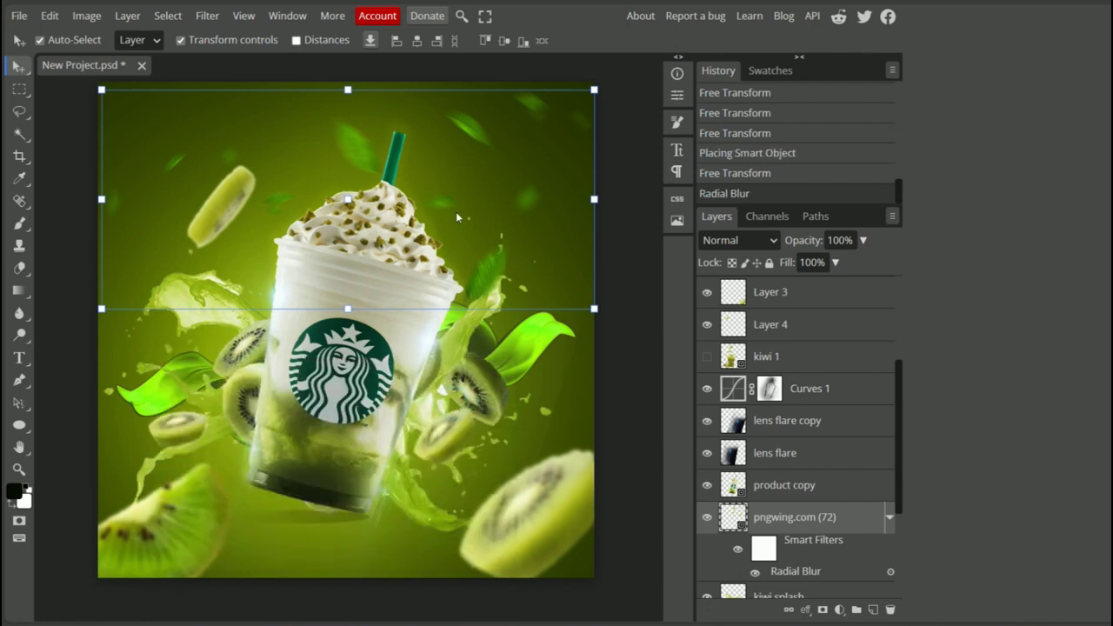
# Duplicate the blurred pngwing.com (72) leaves layer and position the copy across the lower half of the canvas
pyautogui.click(20, 540)
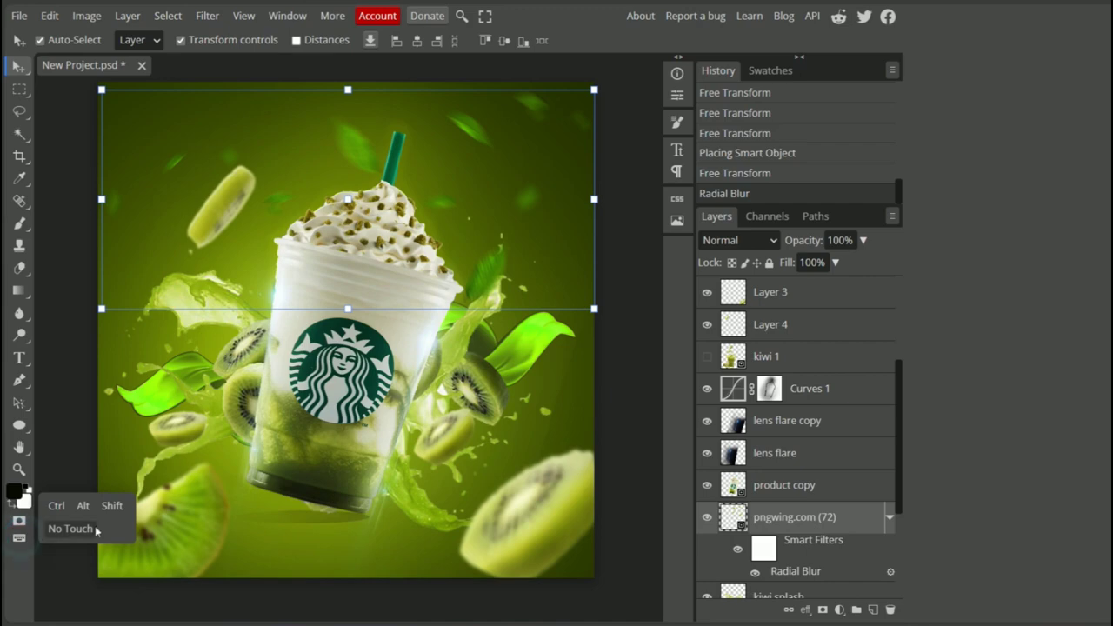
pyautogui.click(84, 513)
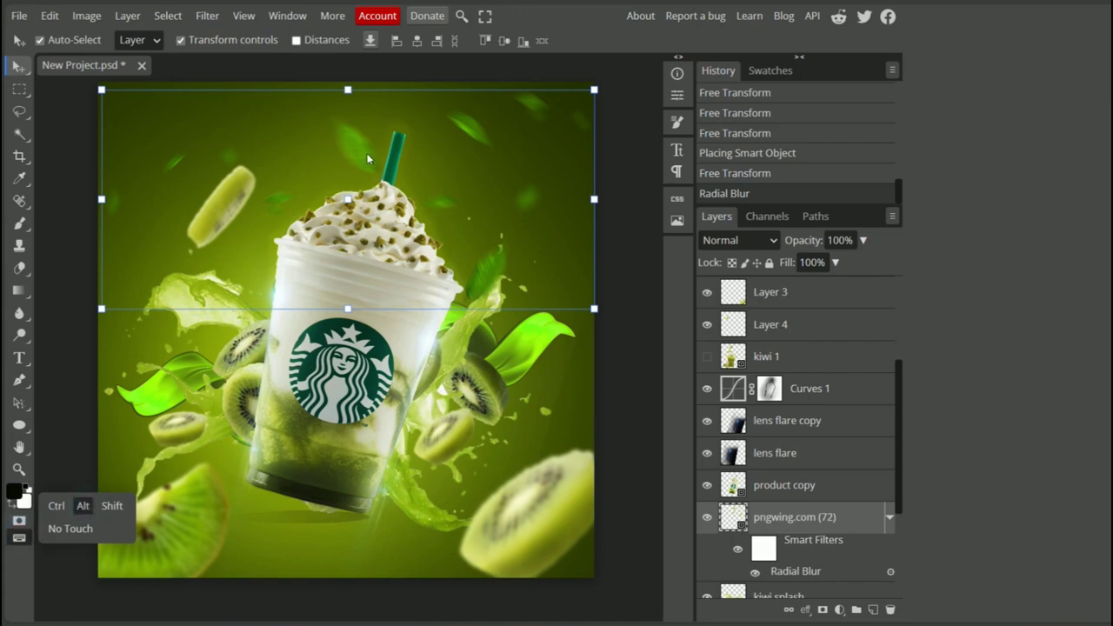
pyautogui.moveTo(358, 163); pyautogui.dragTo(360, 420)
pyautogui.hotkey('ctrl', 't')
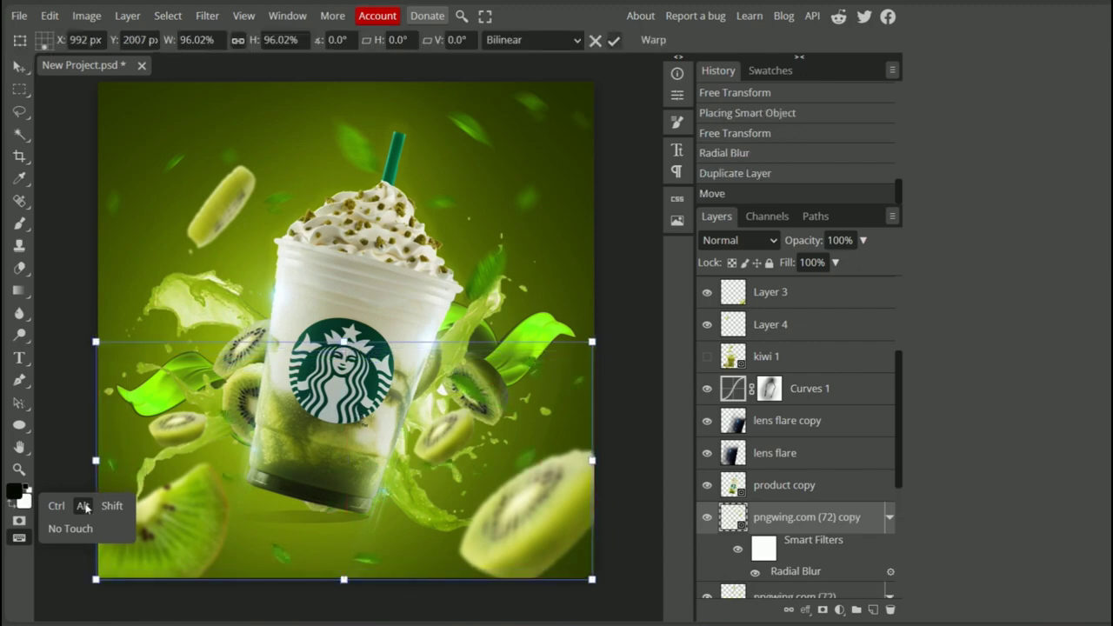
pyautogui.press('Return')
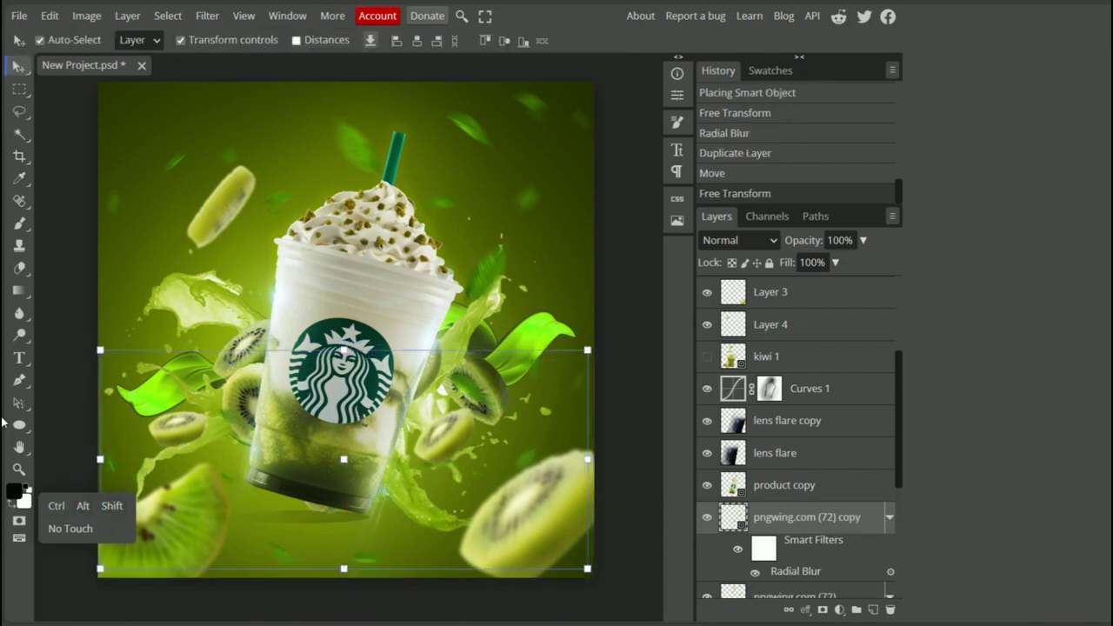
pyautogui.hotkey('ctrl', 't')
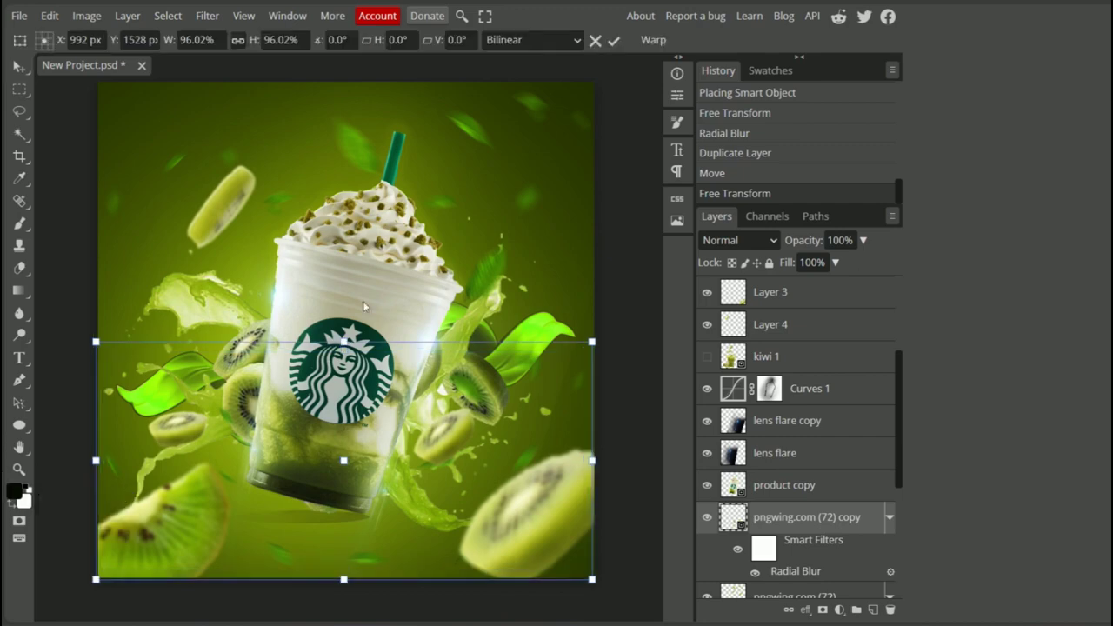
pyautogui.click(615, 41)
pyautogui.click(79, 166)
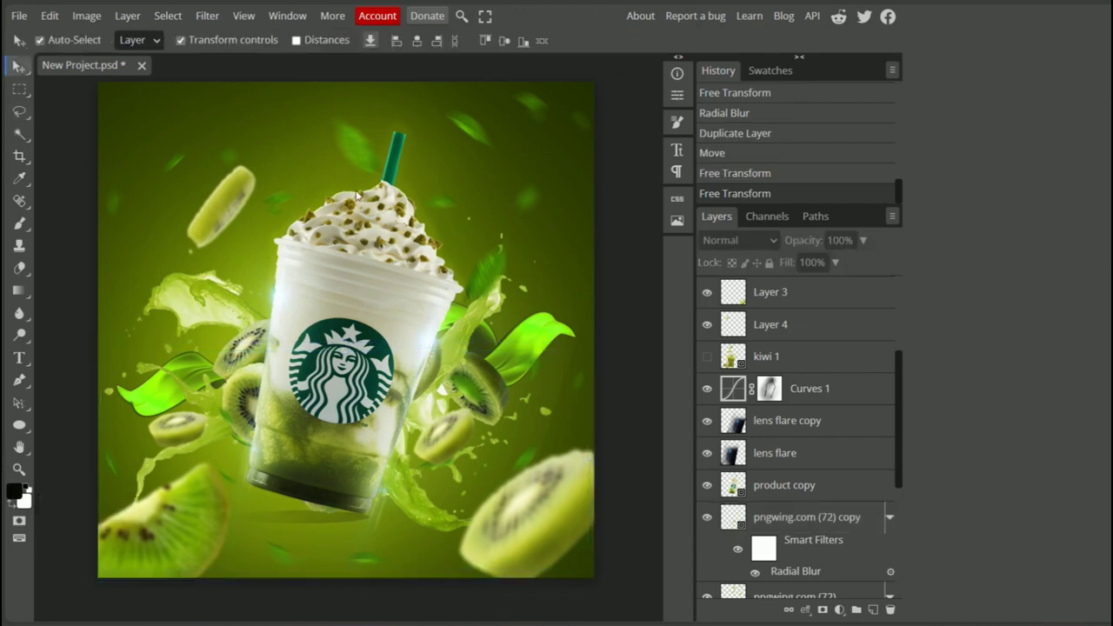
# Place the light_ray image at 142.40% and rotate it -37° so the beam comes from the canvas's upper-left corner
pyautogui.click(18, 16)
pyautogui.click(53, 84)
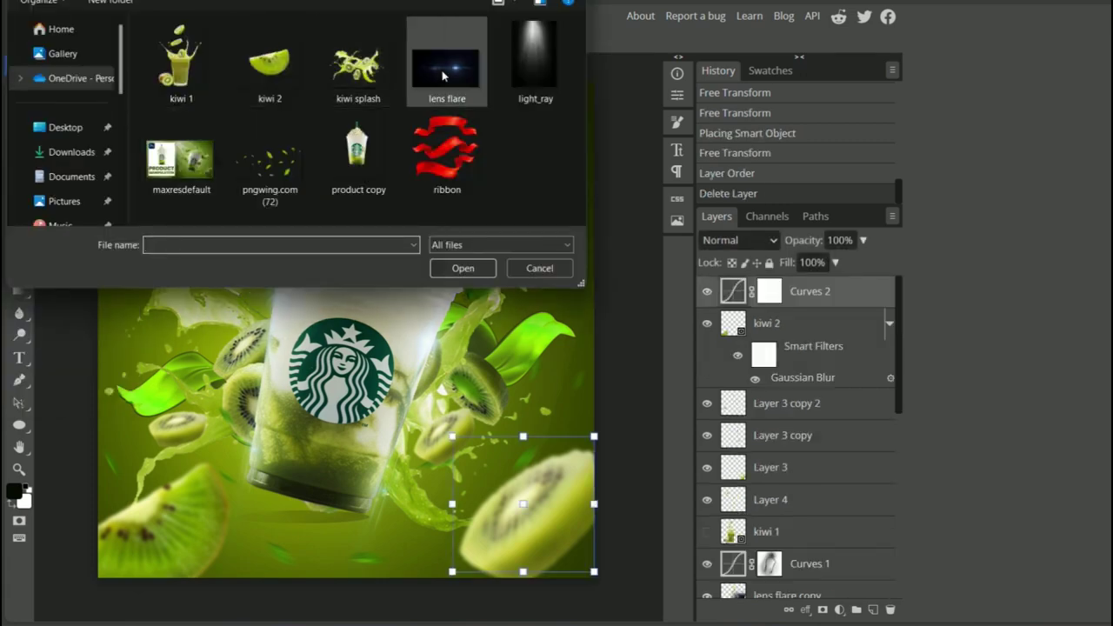
pyautogui.doubleClick(536, 62)
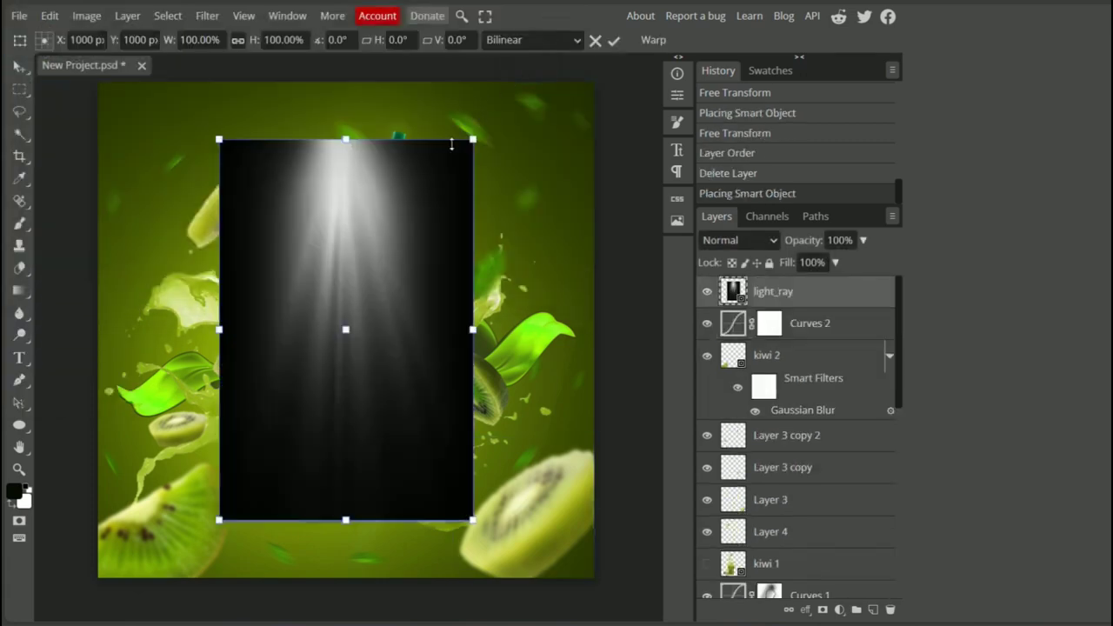
pyautogui.moveTo(481, 130); pyautogui.dragTo(76, 82)
pyautogui.moveTo(194, 149); pyautogui.dragTo(201, 208)
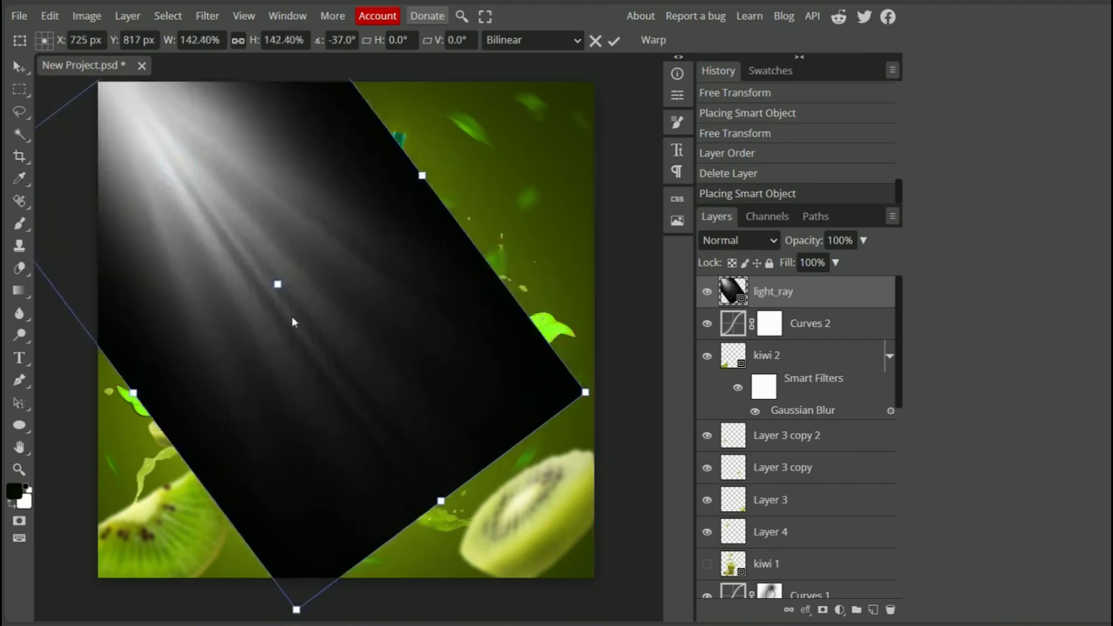
# Enlarge the rotated light ray to 277.30% and position it so it covers the whole canvas
pyautogui.moveTo(443, 497); pyautogui.dragTo(601, 611)
pyautogui.scroll(-1, 426, 471)
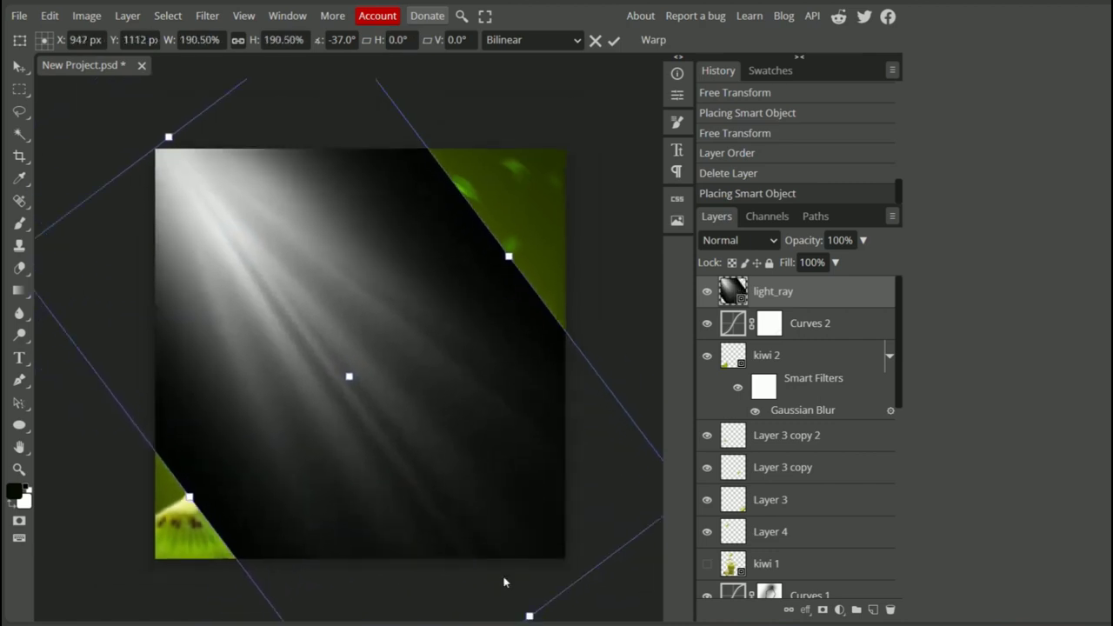
pyautogui.scroll(-3, 458, 471)
pyautogui.moveTo(531, 464); pyautogui.dragTo(687, 621)
pyautogui.scroll(4, 557, 453)
pyautogui.moveTo(620, 451); pyautogui.dragTo(660, 420)
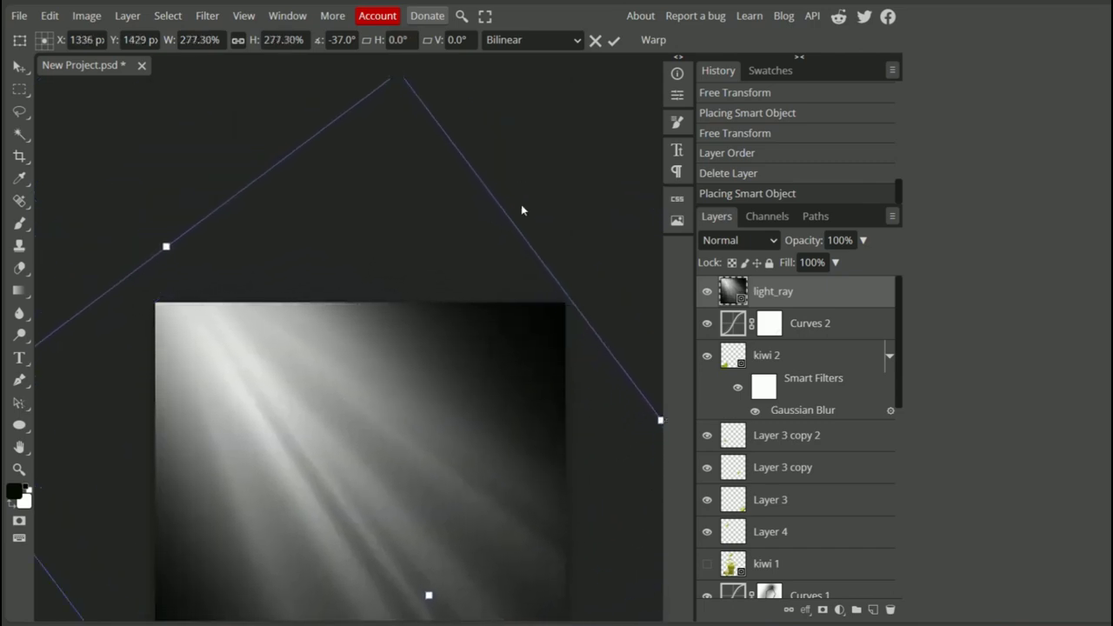
pyautogui.scroll(-3, 398, 397)
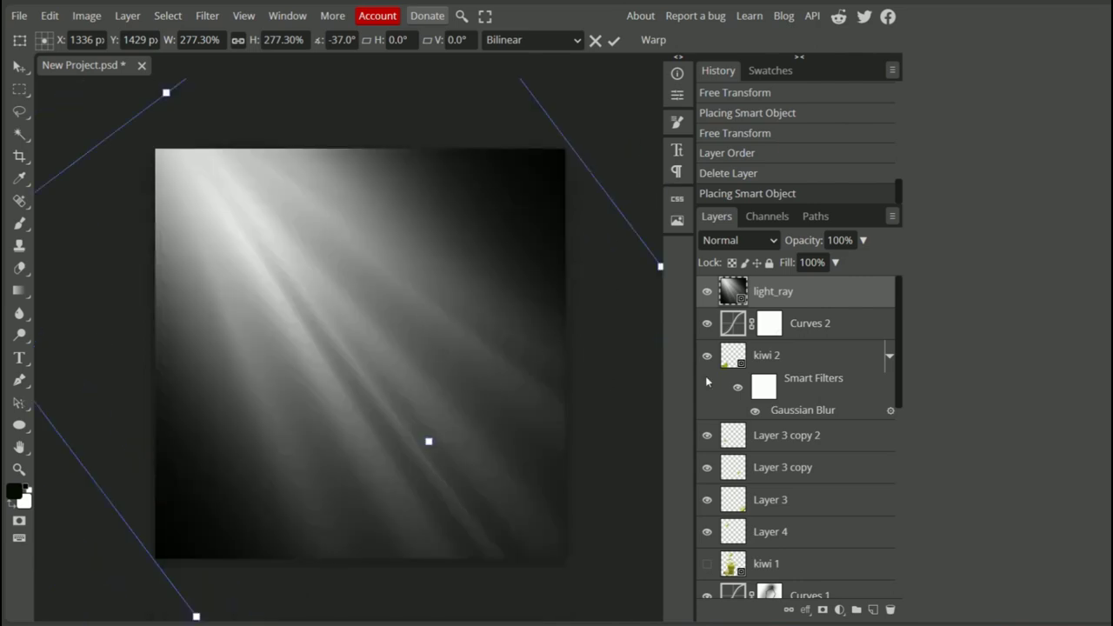
# Set the light_ray layer's blend mode to Screen and its opacity to 64%
pyautogui.click(760, 241)
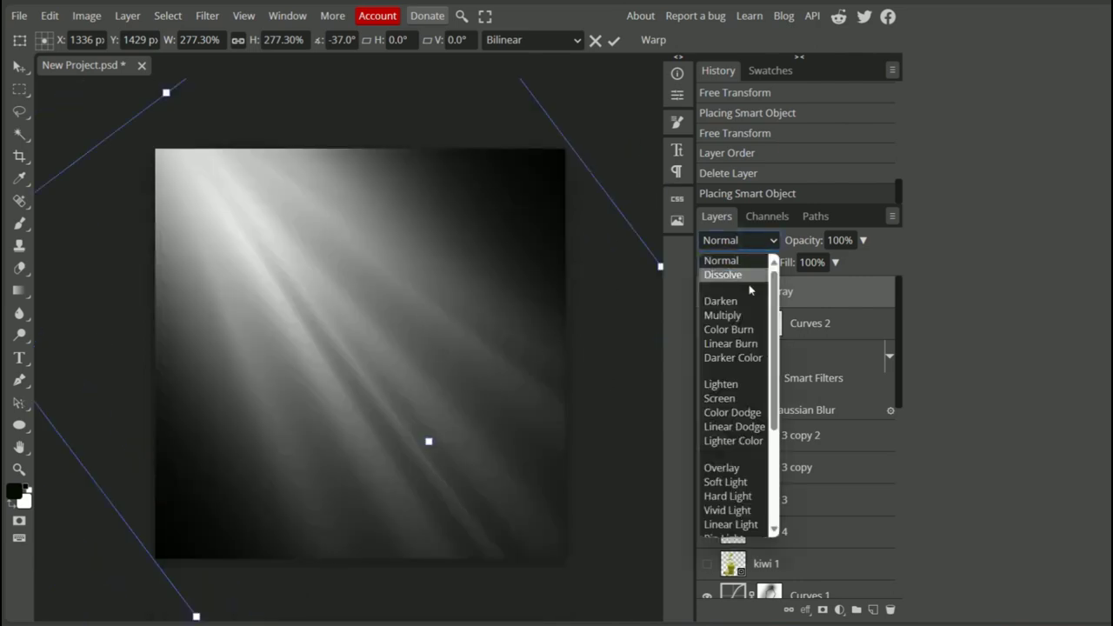
pyautogui.click(721, 398)
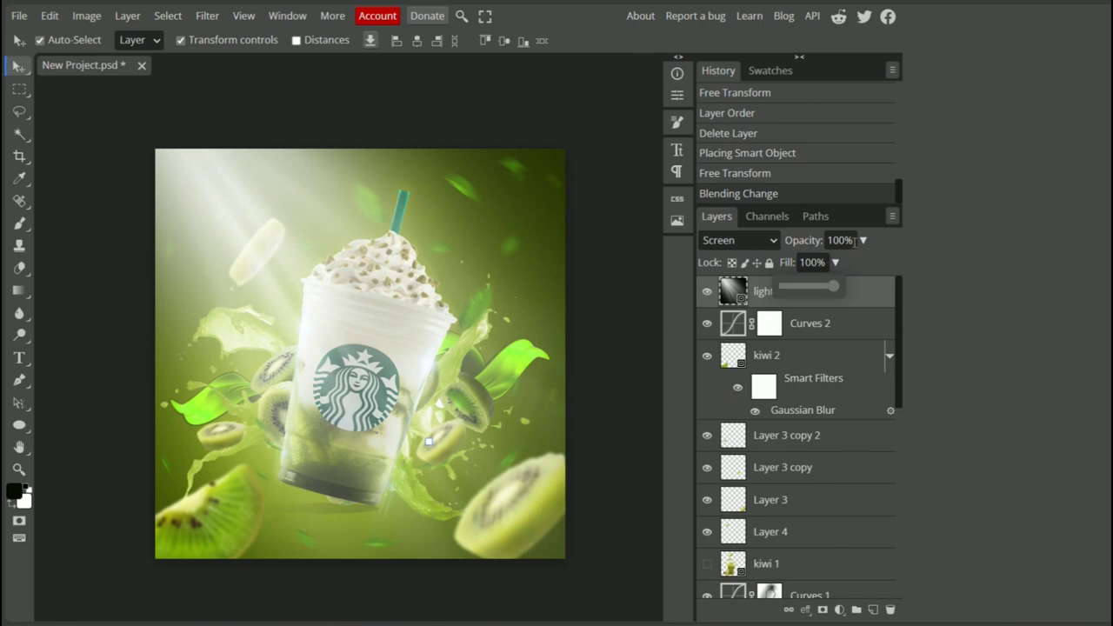
pyautogui.click(844, 264)
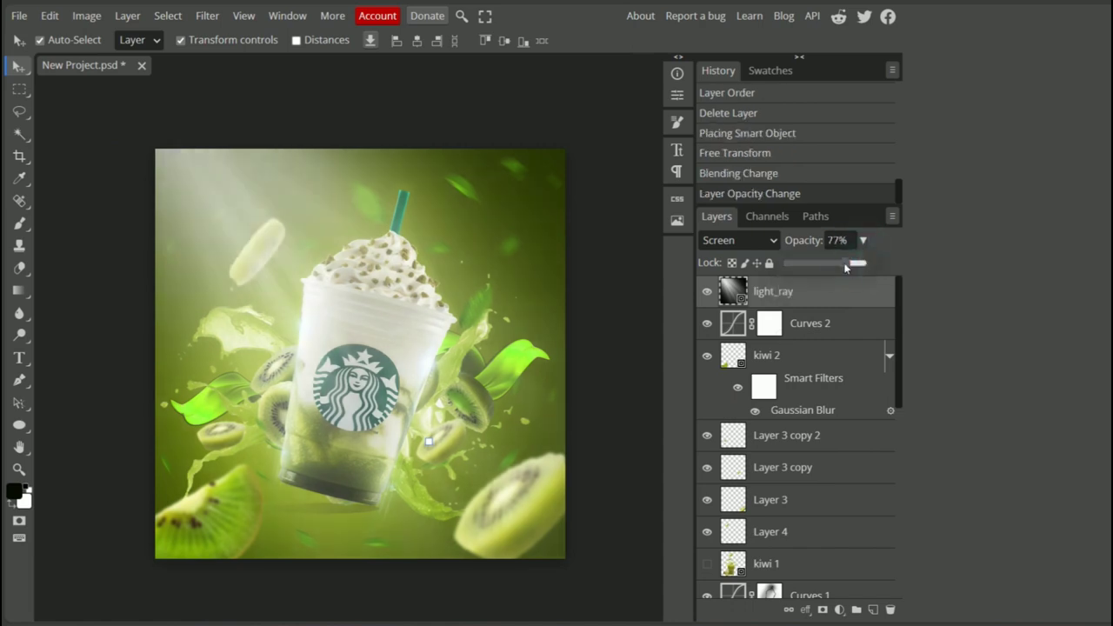
pyautogui.moveTo(841, 262); pyautogui.dragTo(828, 262)
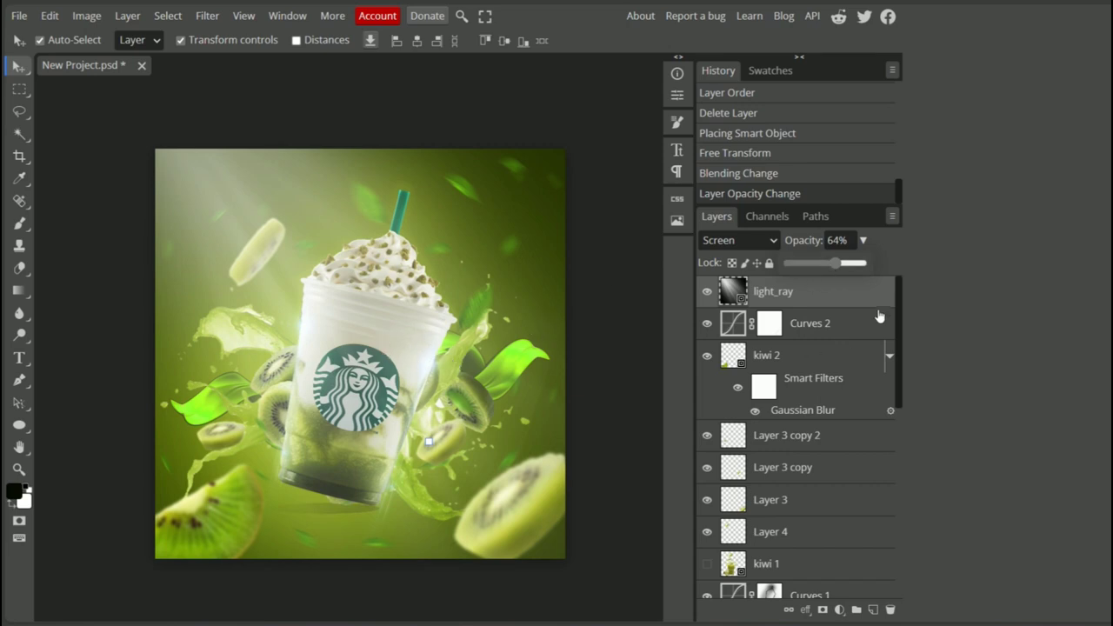
# Add a raster mask to the light_ray layer and paint the rays off the cup with a black brush, size 347, 57% opacity
pyautogui.click(824, 610)
pyautogui.press('b')
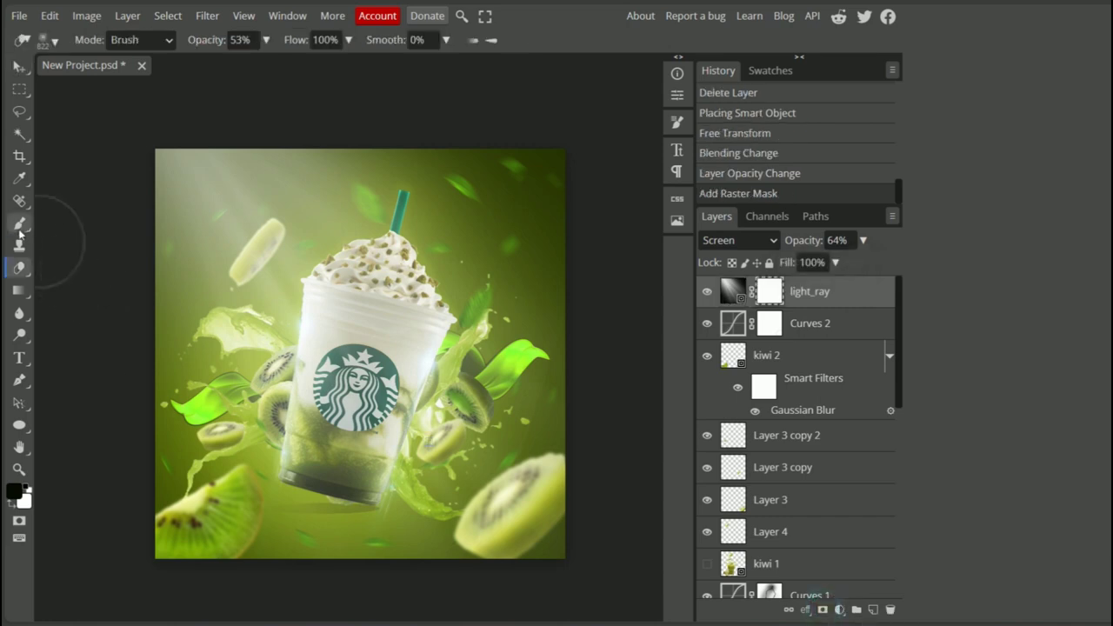
pyautogui.click(19, 223)
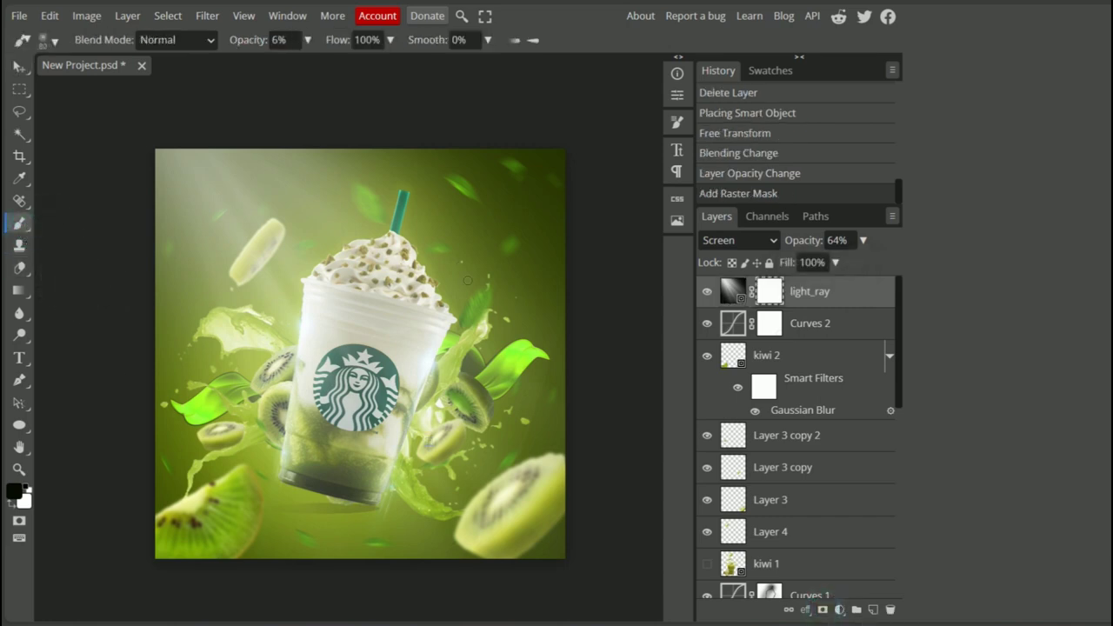
pyautogui.click(57, 45)
pyautogui.moveTo(170, 83); pyautogui.dragTo(201, 82)
pyautogui.click(568, 40)
pyautogui.click(306, 44)
pyautogui.click(275, 73)
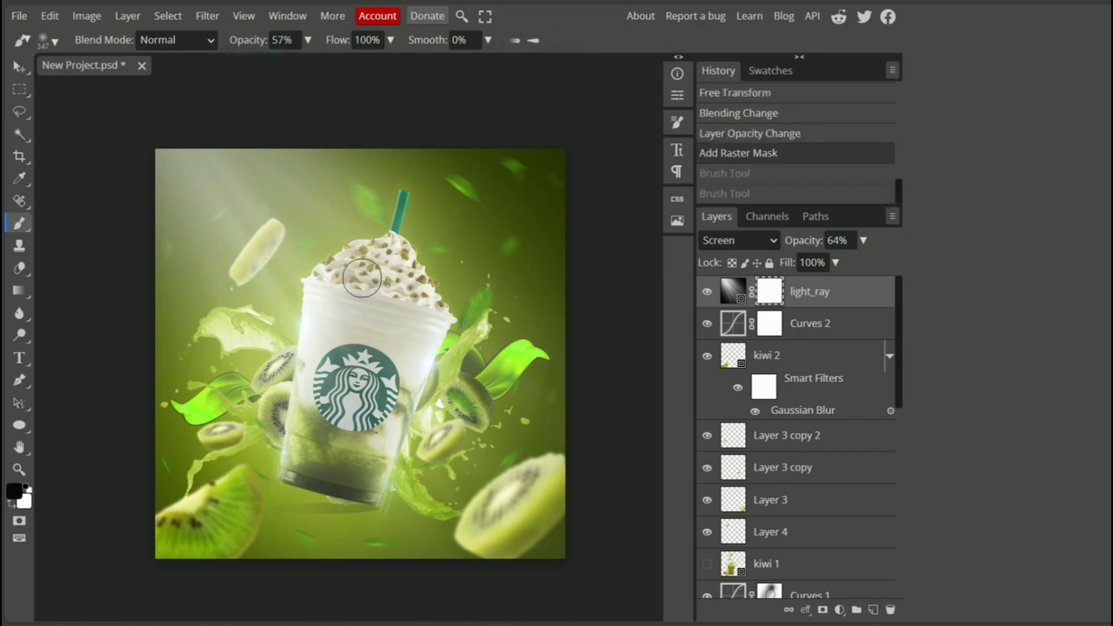
pyautogui.moveTo(380, 257)
pyautogui.mouseDown()
pyautogui.moveTo(333, 312)
pyautogui.moveTo(306, 432)
pyautogui.mouseUp()
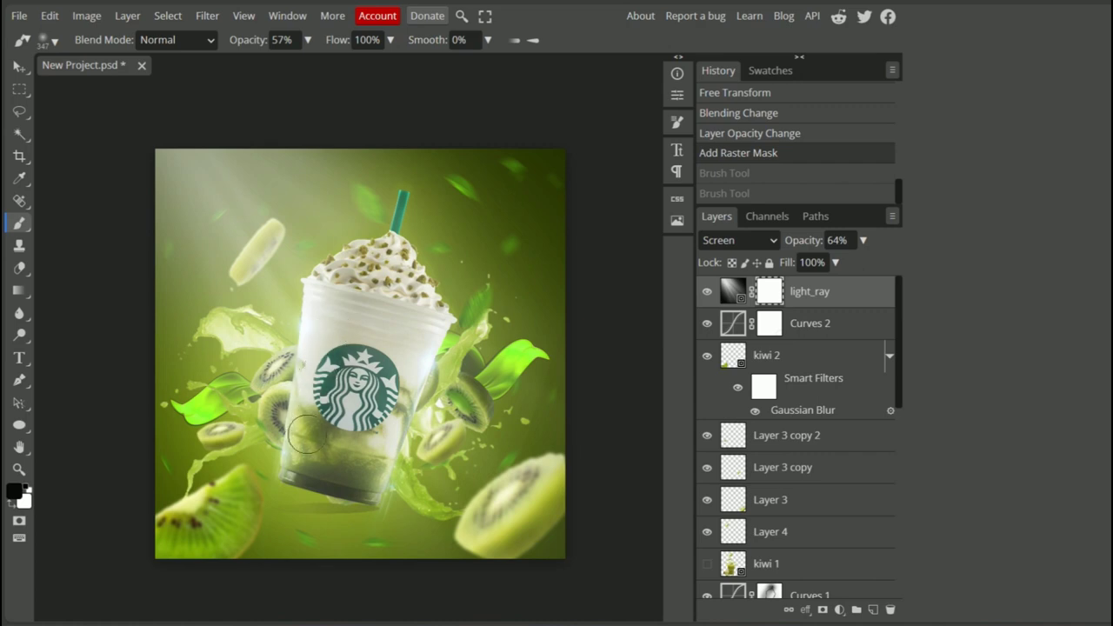
pyautogui.moveTo(366, 476)
pyautogui.mouseDown()
pyautogui.moveTo(407, 344)
pyautogui.moveTo(374, 427)
pyautogui.mouseUp()
pyautogui.moveTo(316, 472); pyautogui.dragTo(323, 473)
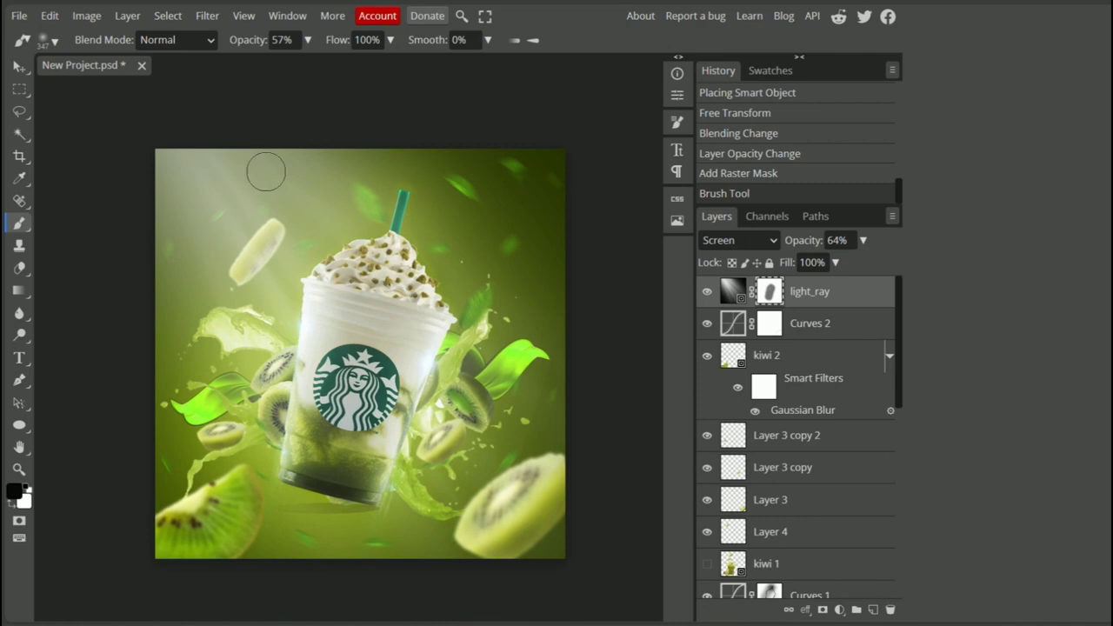
# Fade the light rays around the lower part of the cup on the mask with a much larger brush at 25% opacity
pyautogui.click(47, 39)
pyautogui.moveTo(159, 82); pyautogui.dragTo(252, 84)
pyautogui.moveTo(307, 40); pyautogui.dragTo(250, 64)
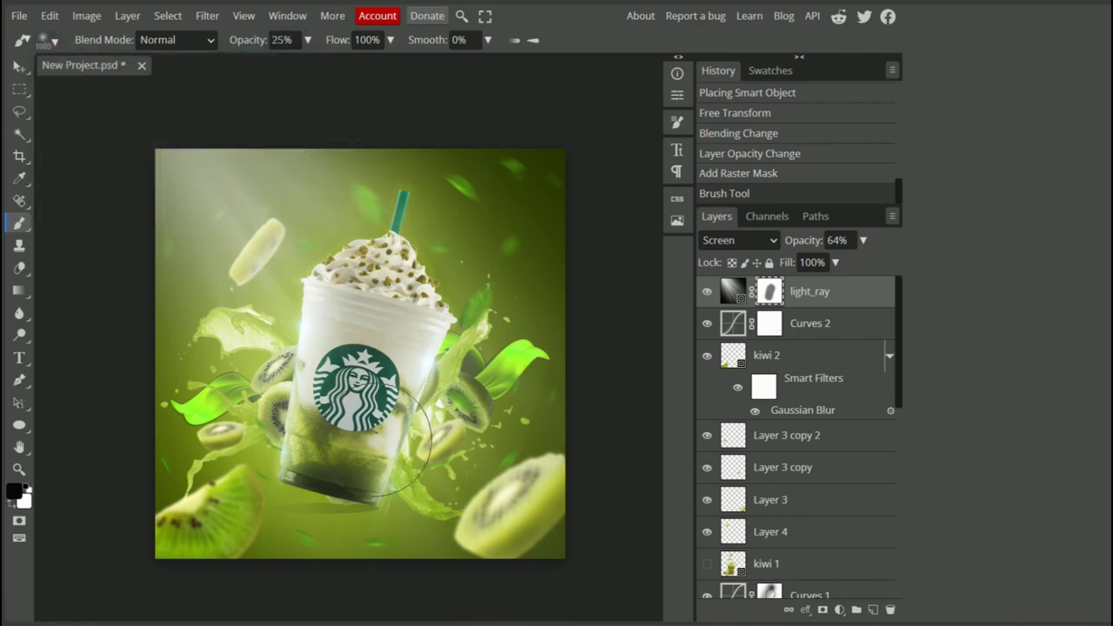
pyautogui.click(363, 464)
pyautogui.scroll(-2, 379, 388)
pyautogui.scroll(-1, 379, 388)
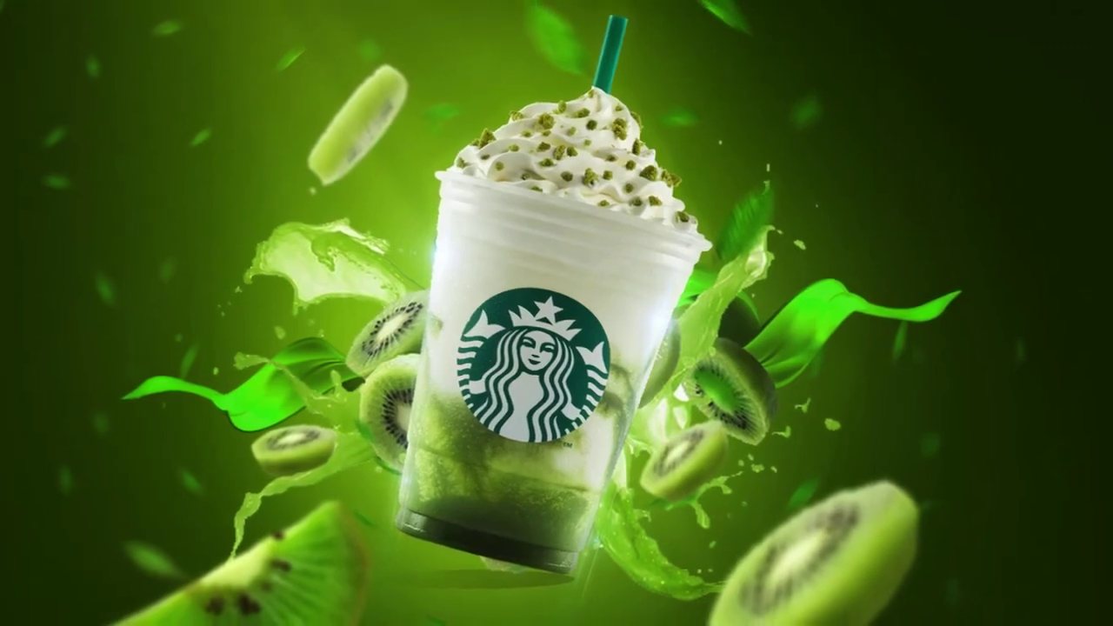